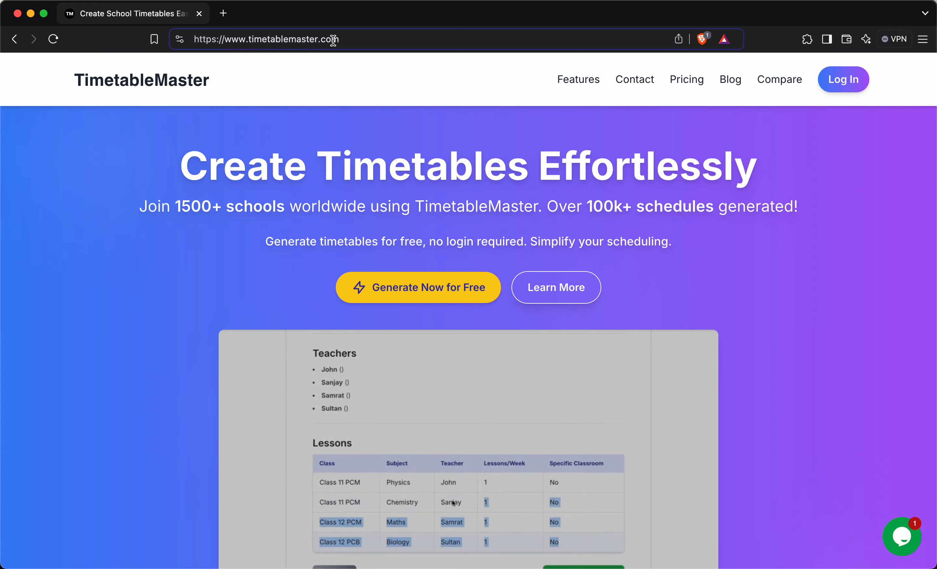
Step: Load timetablemaster.com, look over the home page and open the free timetable generator
key(Return)
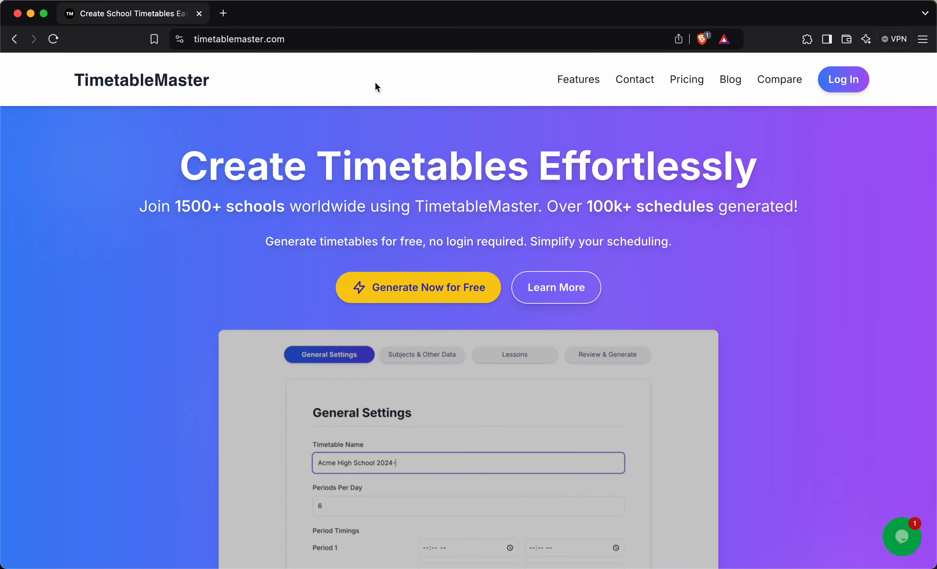
scroll(412, 172, down, 6)
scroll(413, 173, up, 7)
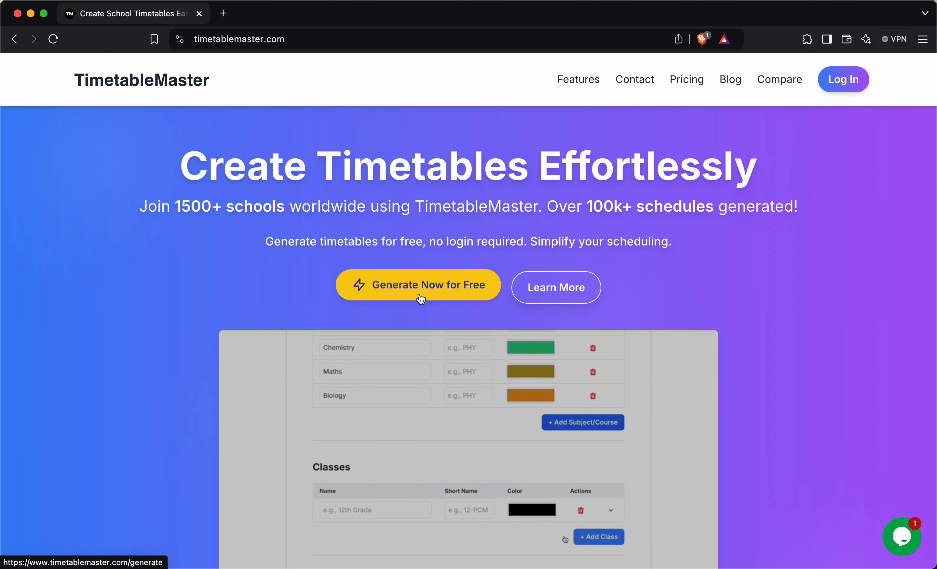
click(421, 300)
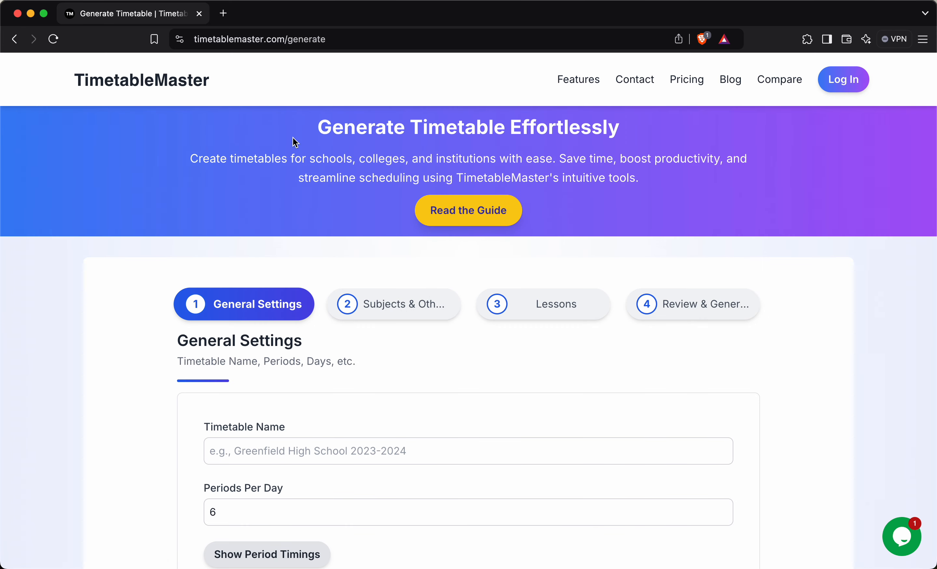
Step: Return from the generator to the TimetableMaster home page and reopen the free timetable generator
scroll(313, 209, down, 3)
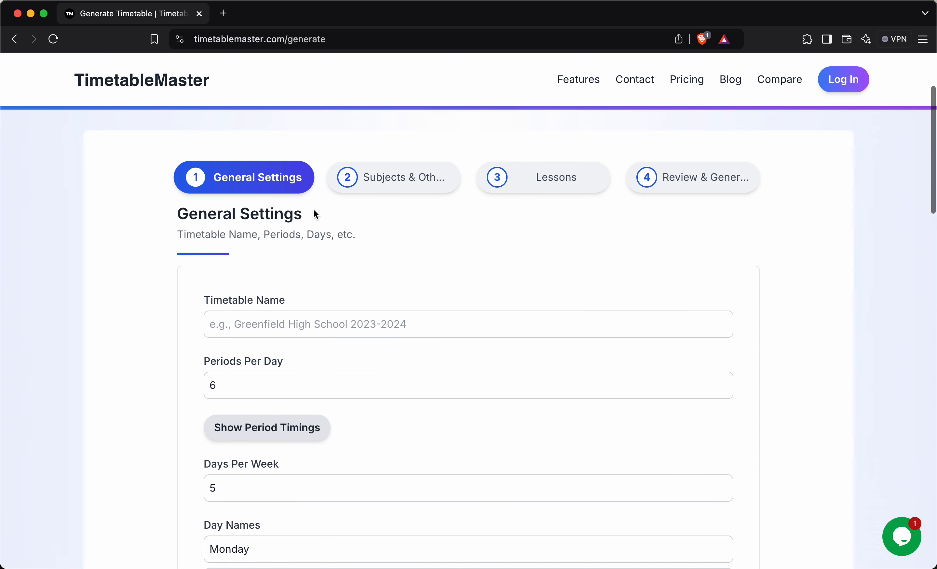
scroll(313, 209, up, 4)
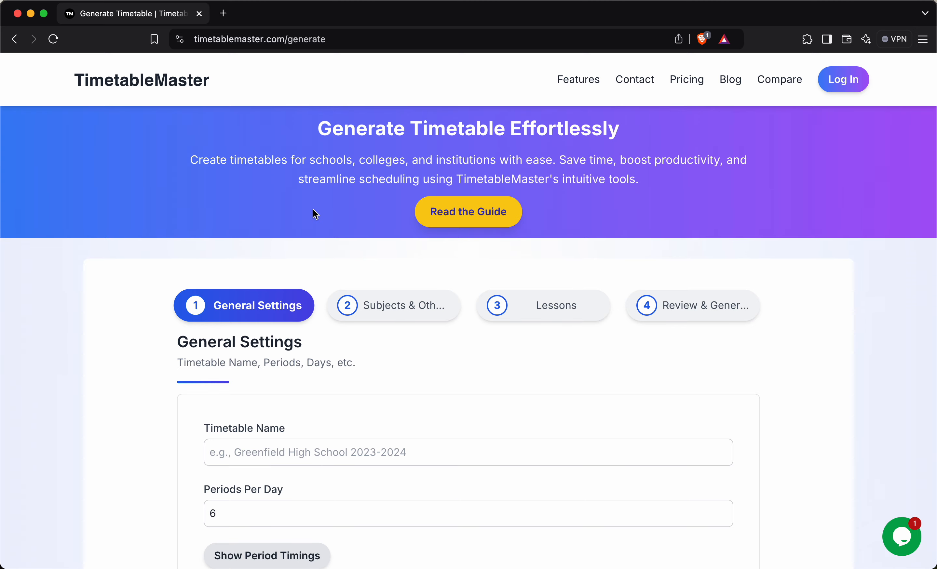
click(138, 82)
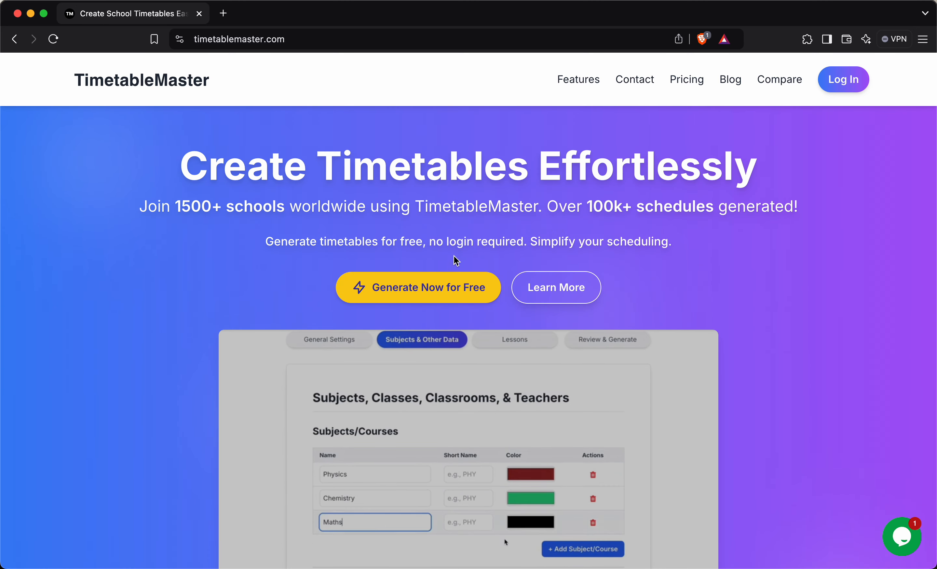
click(445, 287)
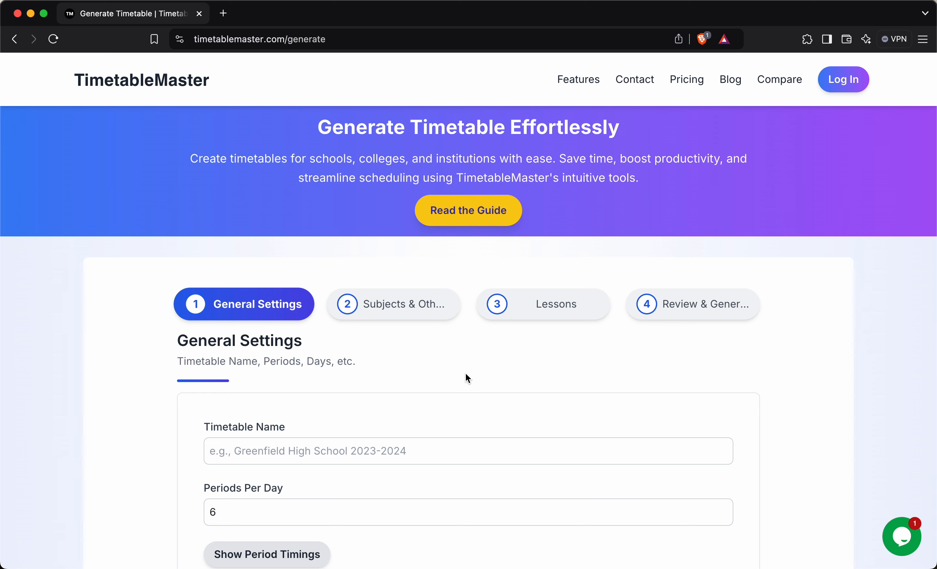
Step: Look through the General Settings form, from the timetable name down to the weekend days
scroll(466, 373, down, 4)
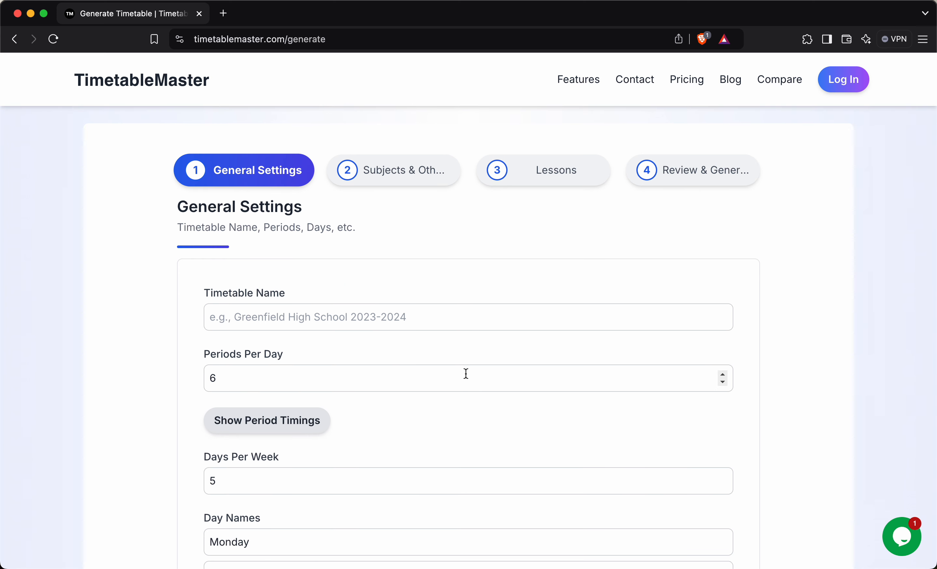
scroll(465, 373, down, 10)
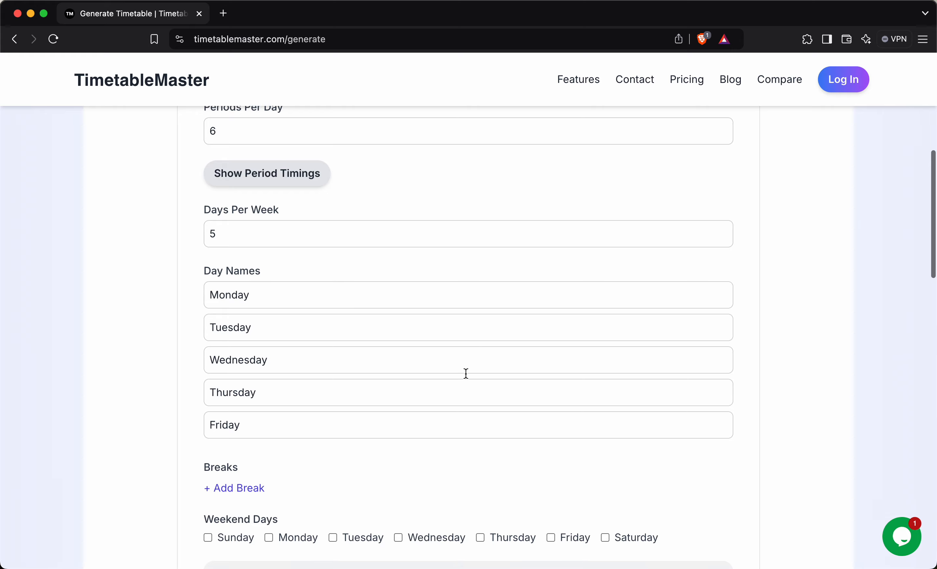
scroll(465, 373, up, 12)
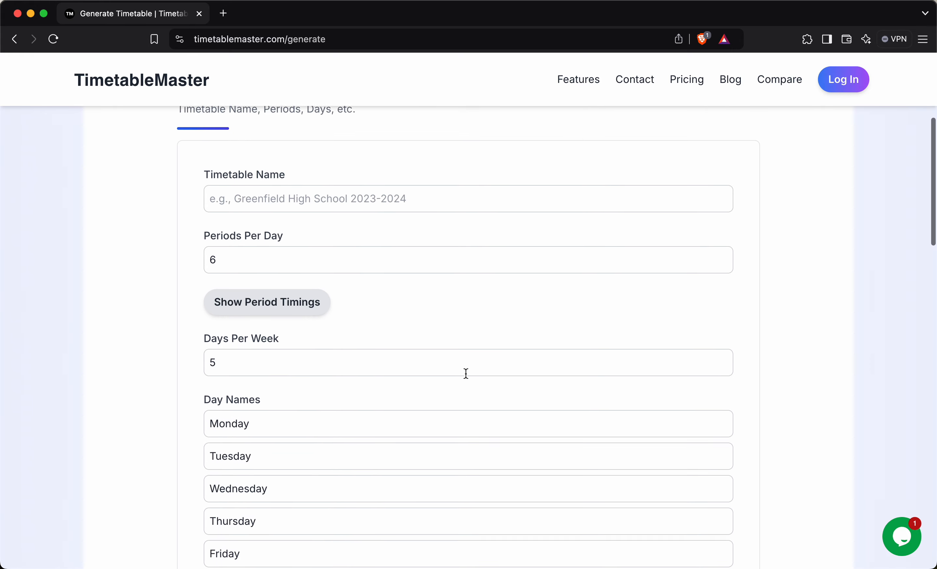
scroll(466, 374, up, 2)
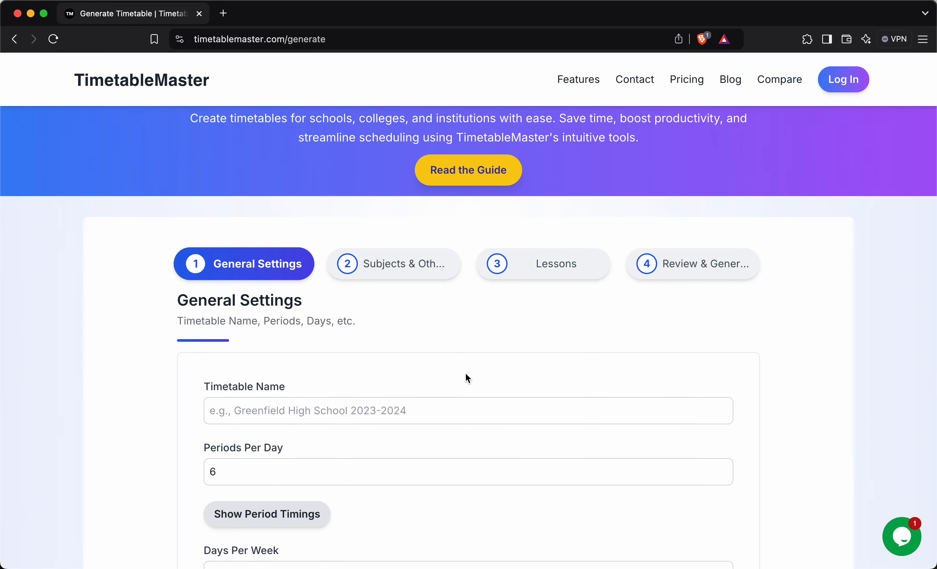
scroll(466, 378, down, 2)
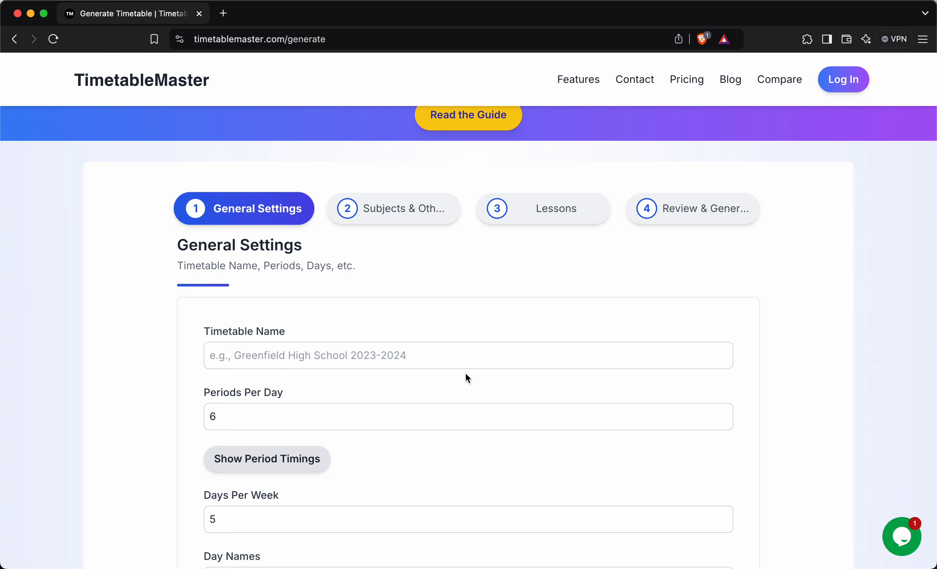
scroll(466, 373, down, 3)
scroll(466, 373, up, 2)
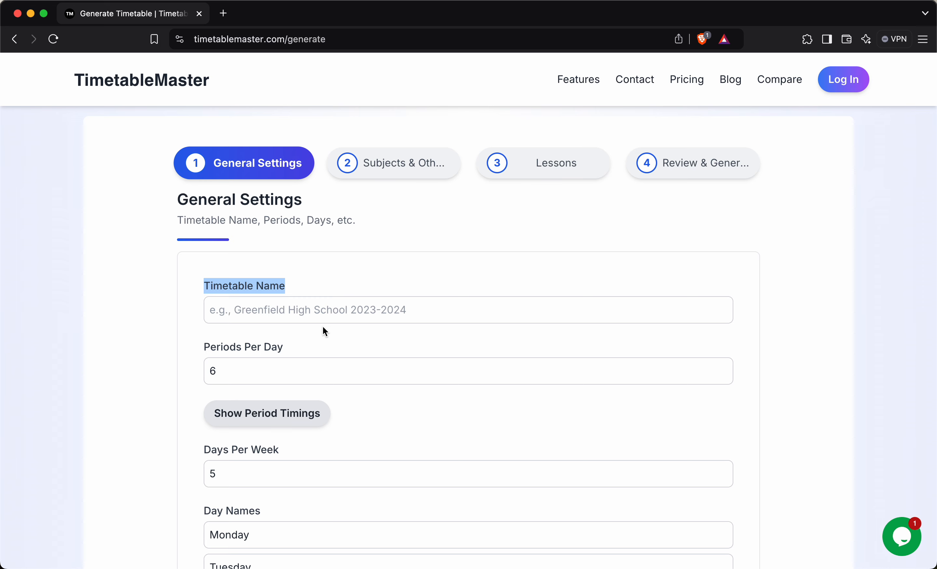
Step: Set the periods per day to 11 in the General Settings
click(286, 368)
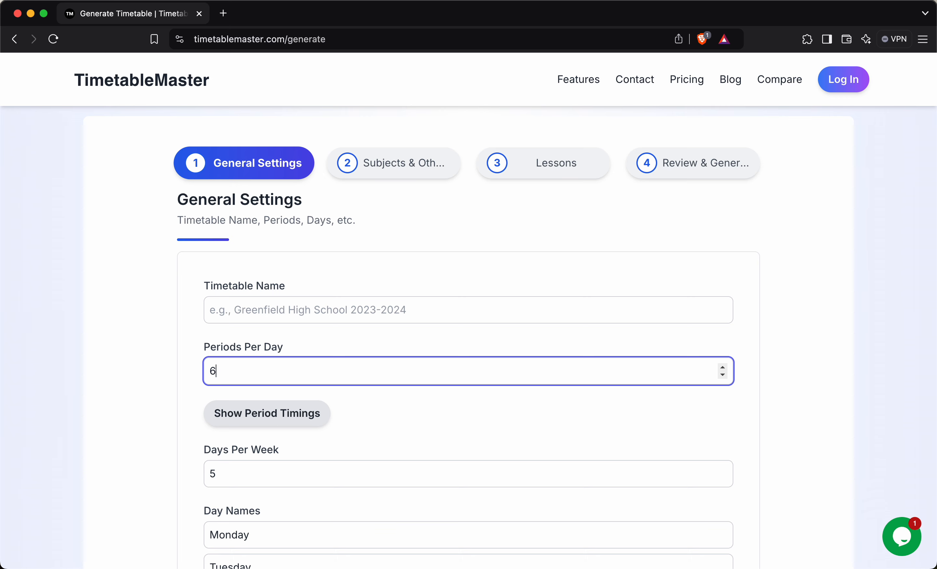
key(BackSpace)
text(8)
key(BackSpace)
text(12)
key(BackSpace)
text(1)
click(480, 450)
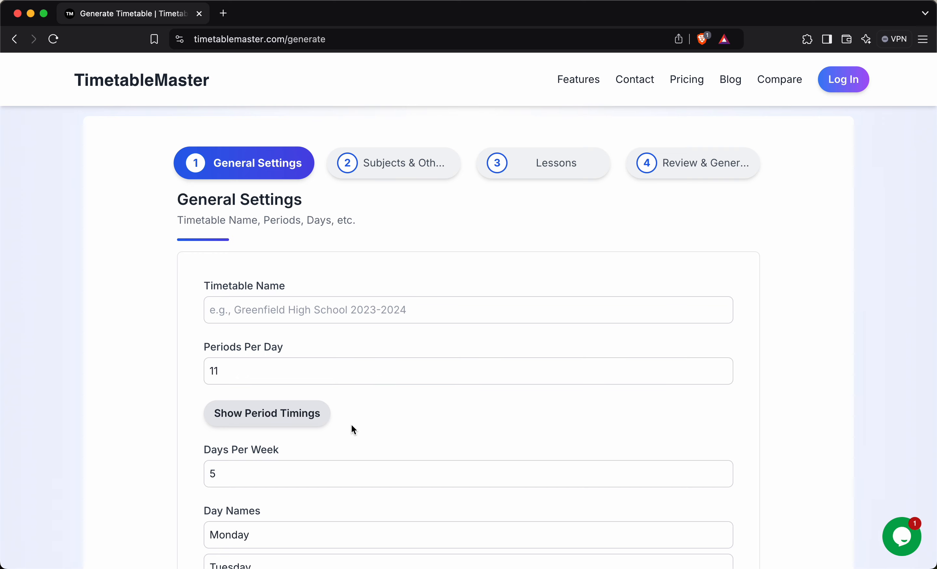
Step: Expand the optional period timings, look over the start and end time fields, and collapse them again
click(305, 425)
scroll(394, 440, down, 2)
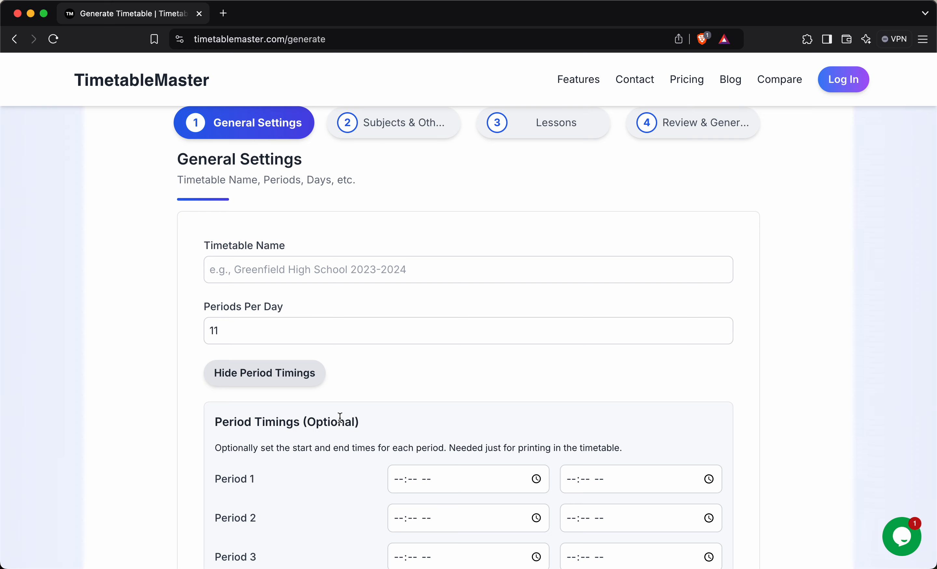
scroll(388, 516, down, 10)
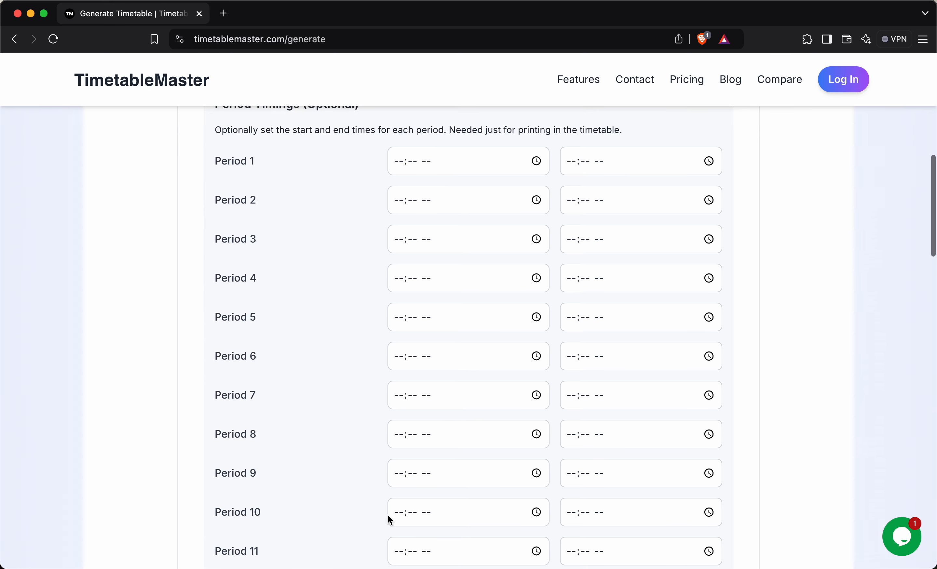
scroll(388, 515, up, 10)
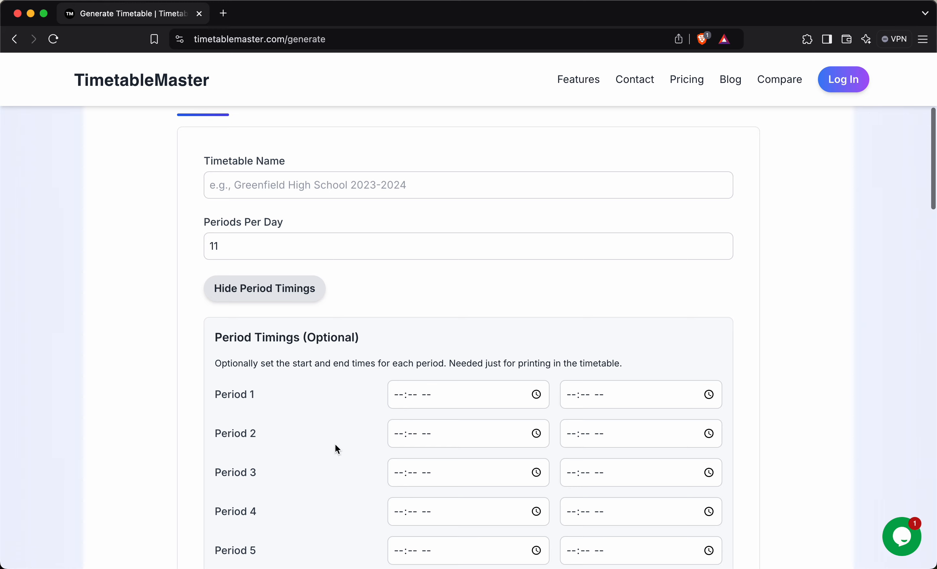
click(258, 296)
Step: Try 6 days per week, step the value up and down, and set it back to 5
scroll(312, 396, down, 2)
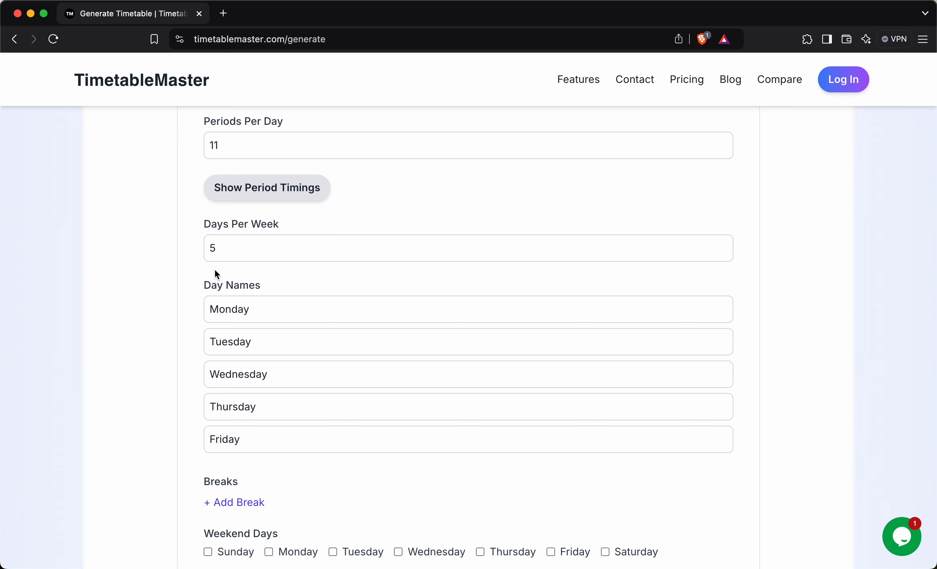
click(261, 244)
key(BackSpace)
text(6)
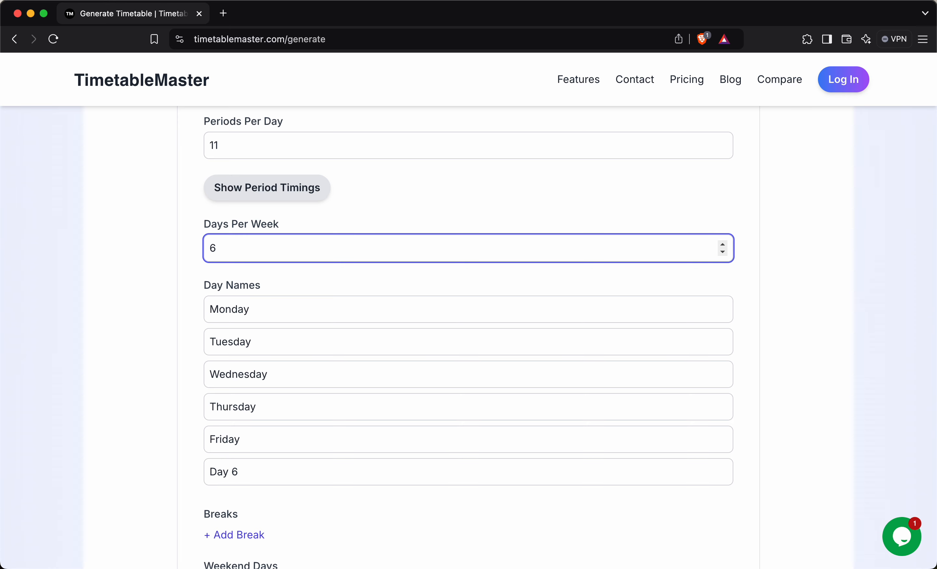
key(Up)
key(Down)
key(Down)
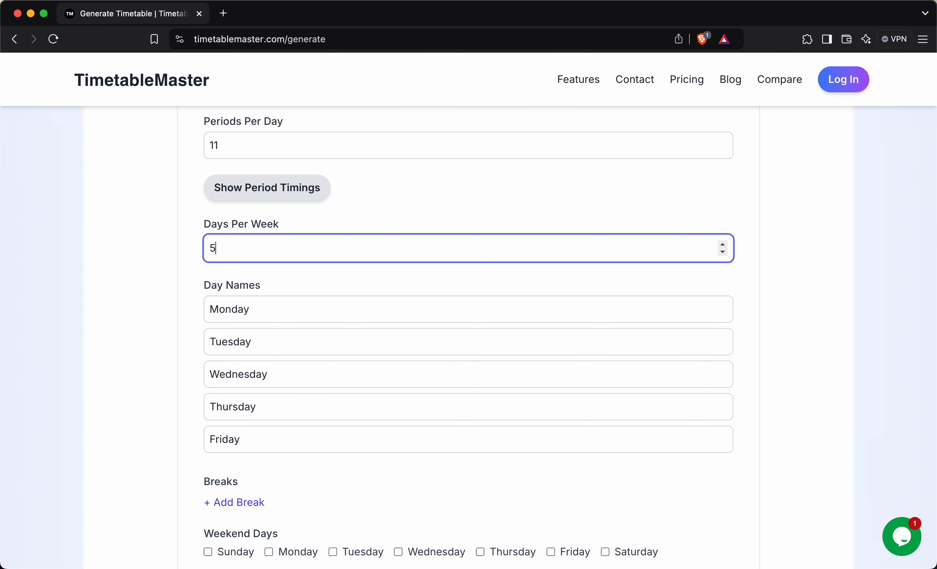
click(180, 280)
Step: Add a break row to the General Settings and remove it again
scroll(217, 372, down, 2)
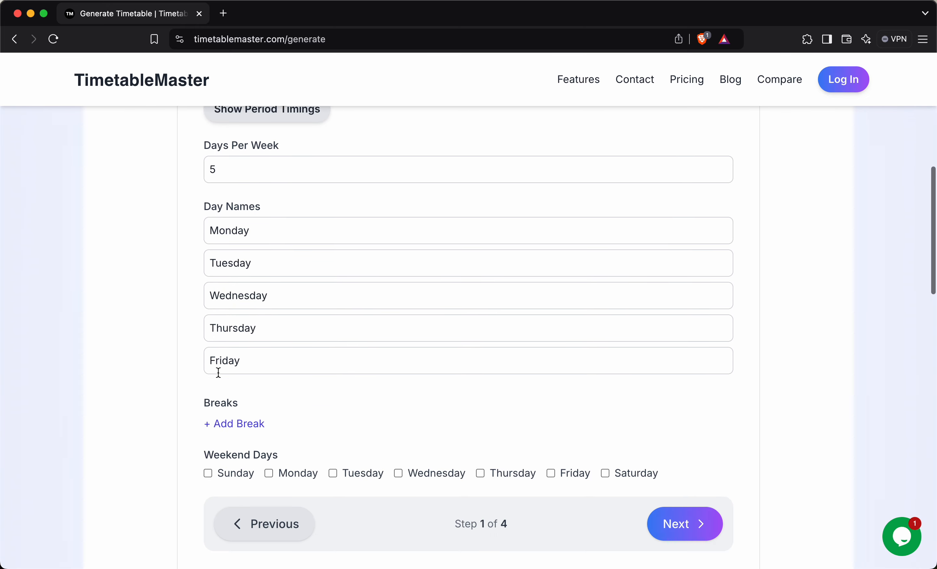
click(257, 412)
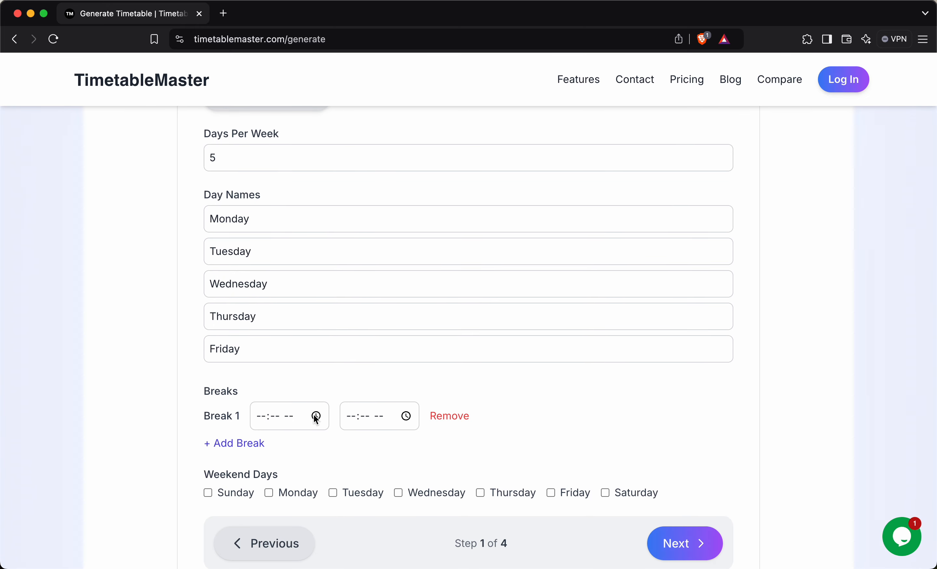
click(458, 417)
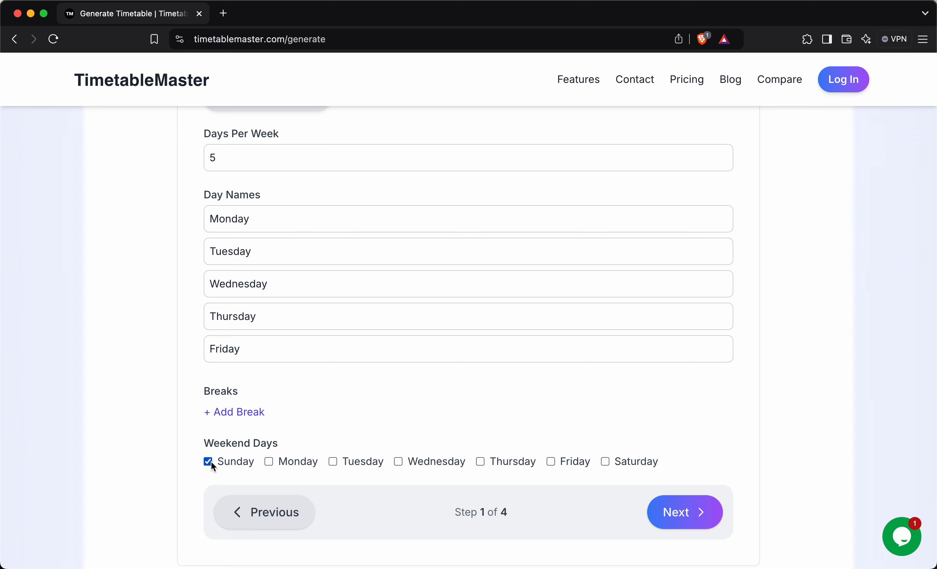
Step: Mark Sunday and Saturday as weekend days and continue to the Subjects & Other Data step
click(605, 462)
scroll(680, 405, up, 5)
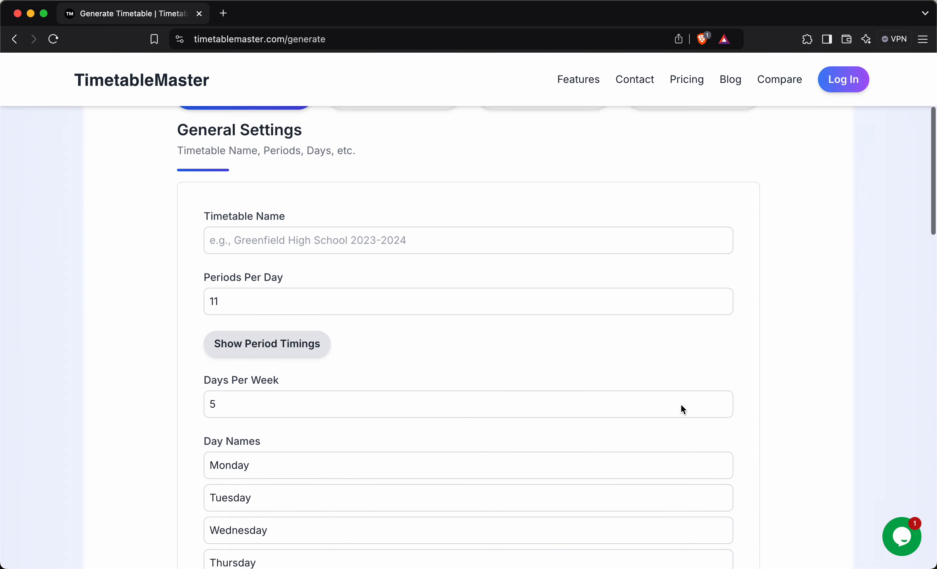
scroll(681, 405, down, 7)
click(683, 460)
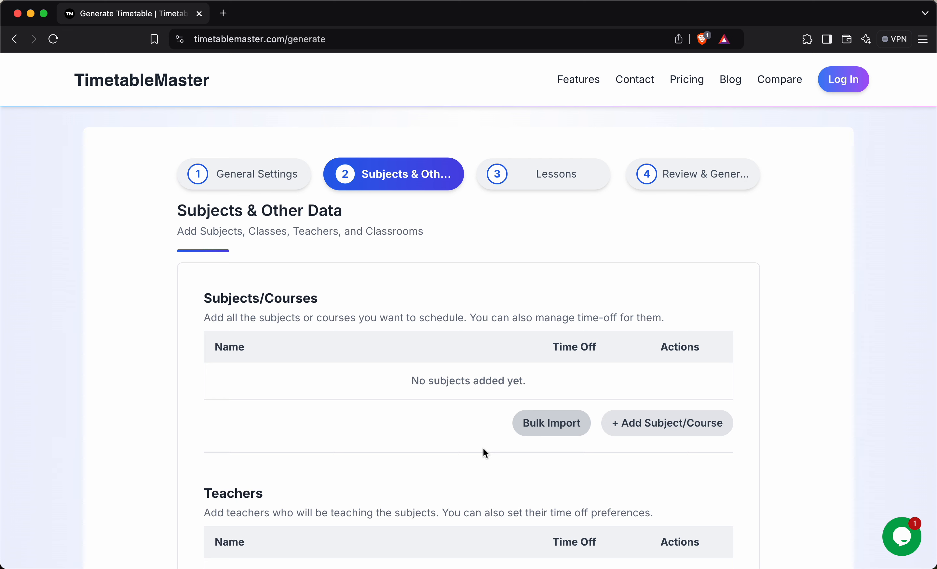
Step: Add an empty row to the Subjects/Courses table and delete it again
click(654, 424)
click(649, 456)
click(680, 465)
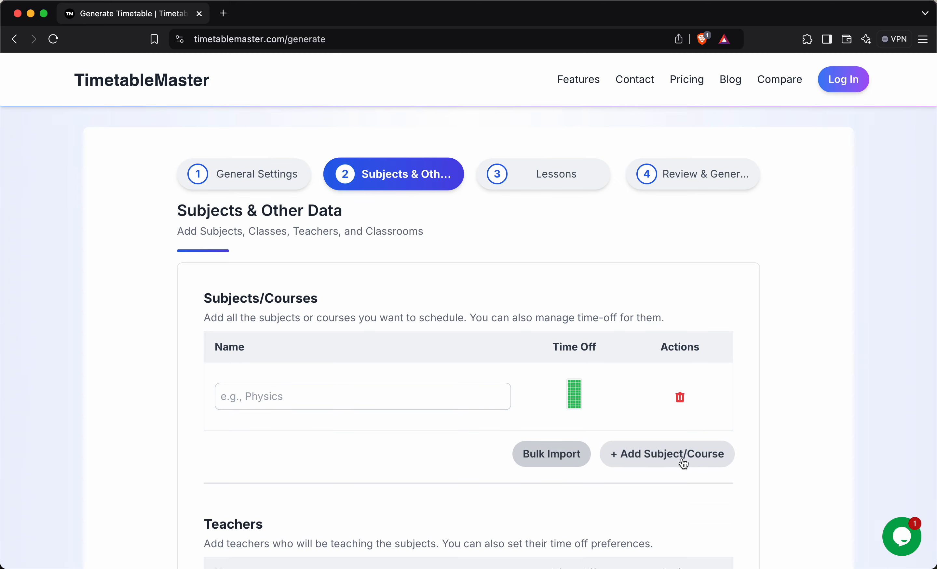
click(681, 396)
Step: Open the bulk import for subjects, look at its name list field and cancel the import
click(555, 419)
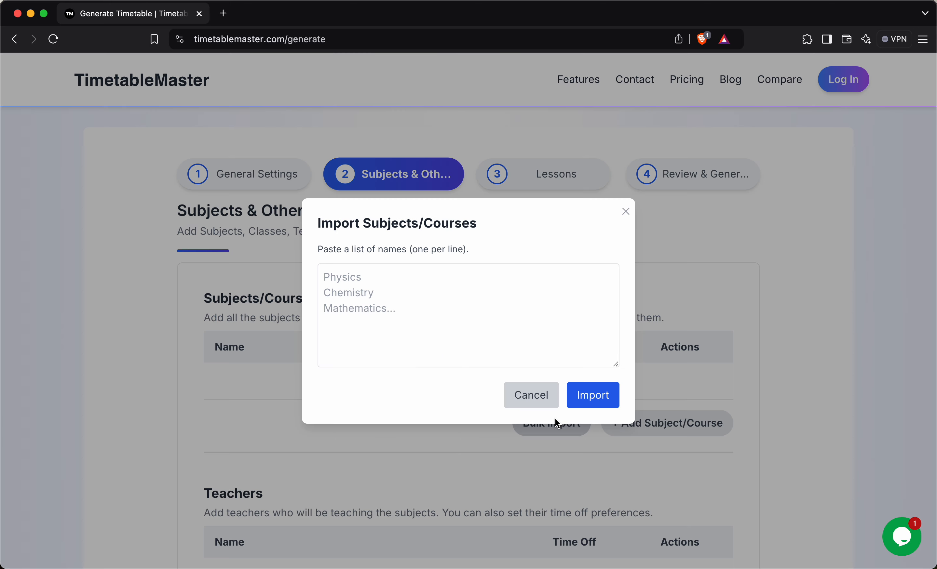
click(418, 300)
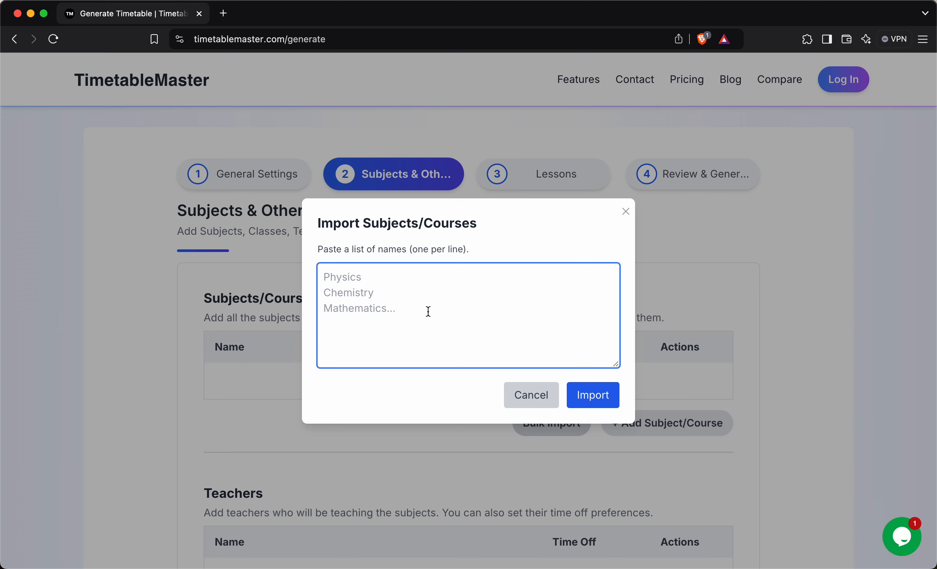
click(536, 402)
Step: Add an empty teacher row and delete it, and open the teachers' bulk import and dismiss it
scroll(449, 448, down, 5)
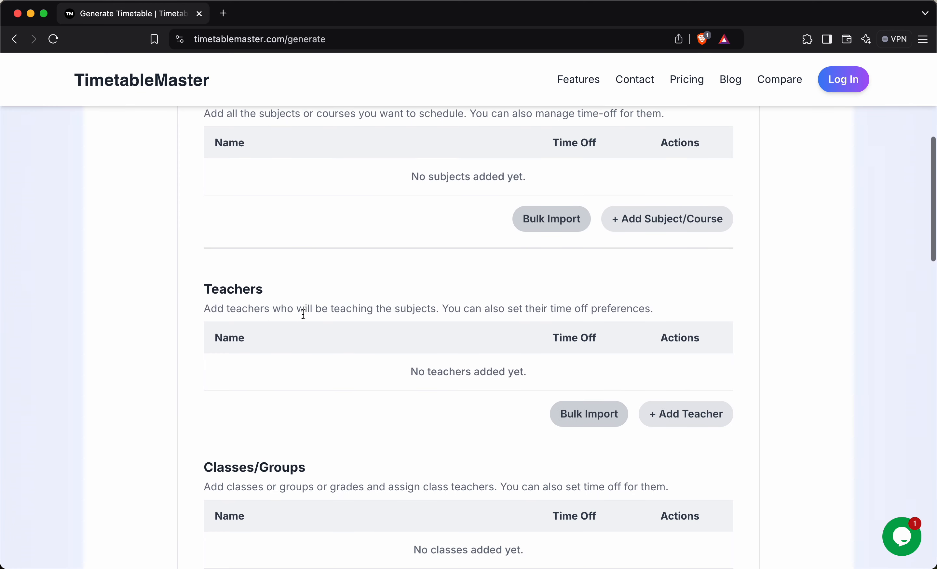
drag(271, 292, 202, 293)
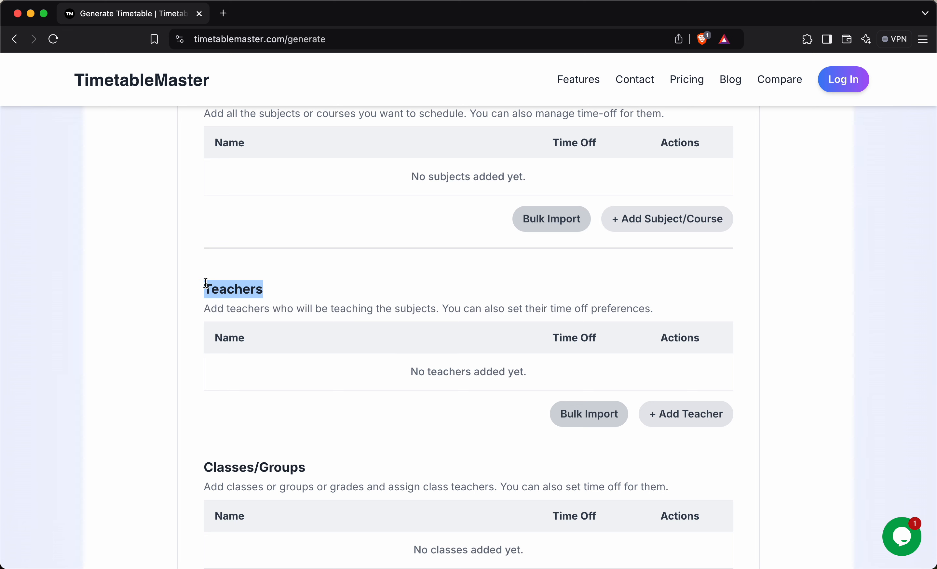
double_click(238, 291)
click(661, 418)
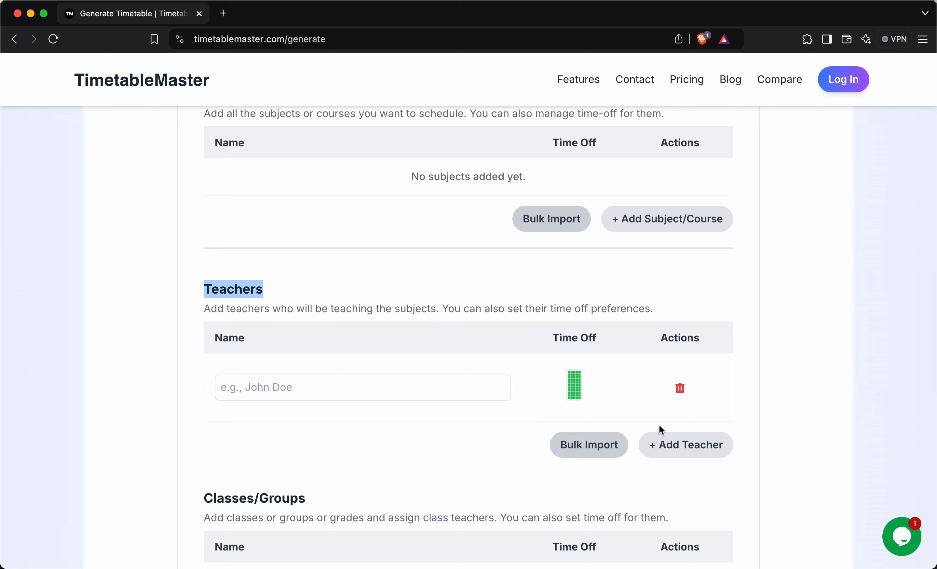
click(678, 388)
click(608, 419)
click(548, 397)
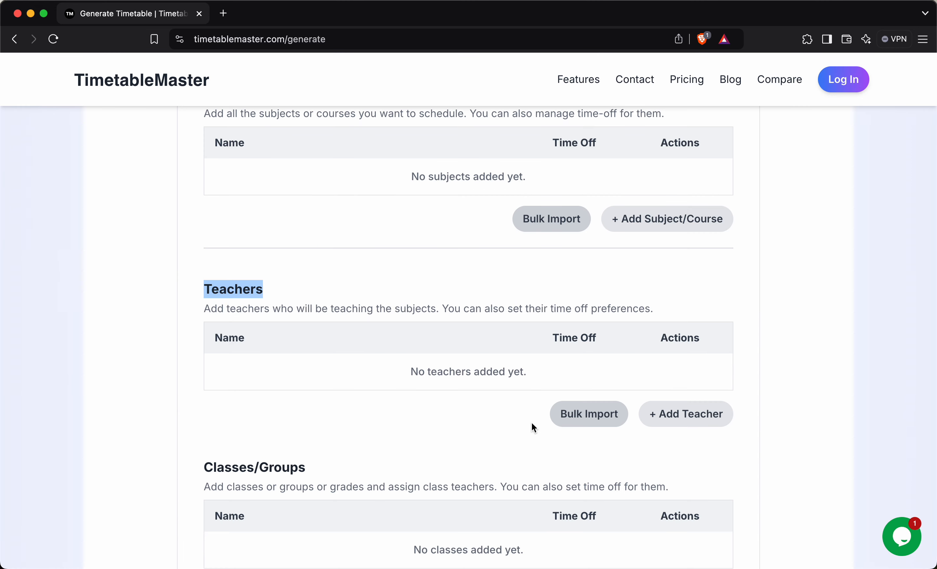
Step: Add an empty class row and delete it, and open the classes' bulk import and cancel it
scroll(531, 423, down, 4)
scroll(518, 454, down, 1)
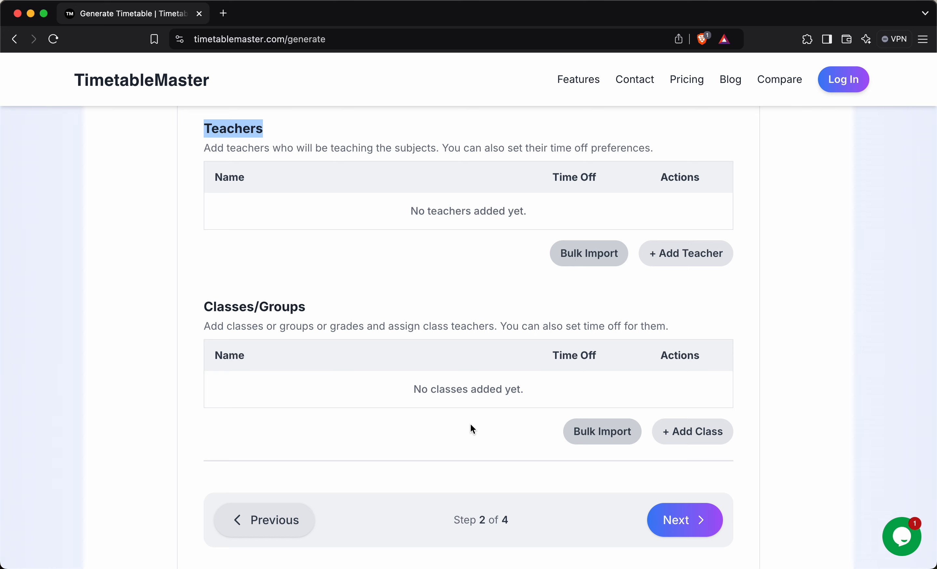
click(665, 441)
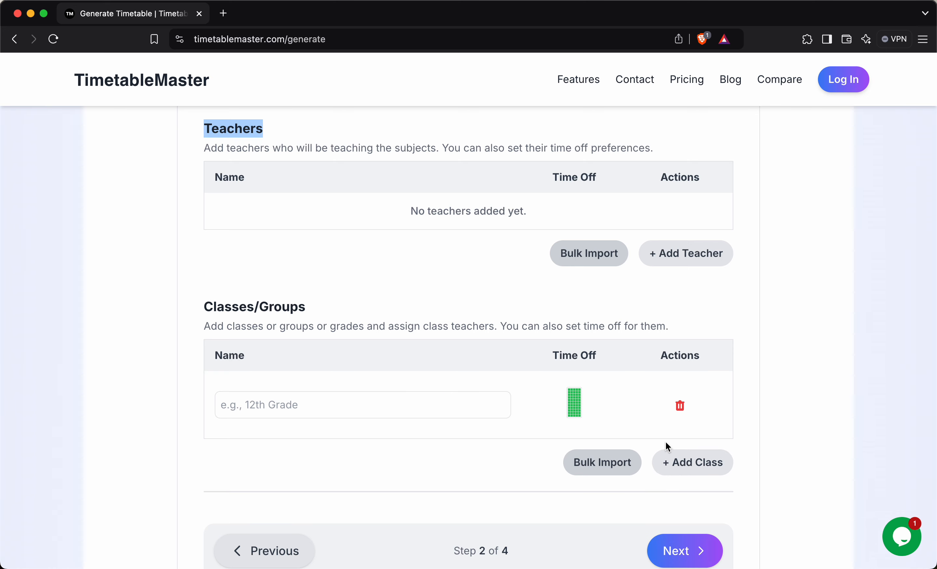
click(676, 410)
click(604, 429)
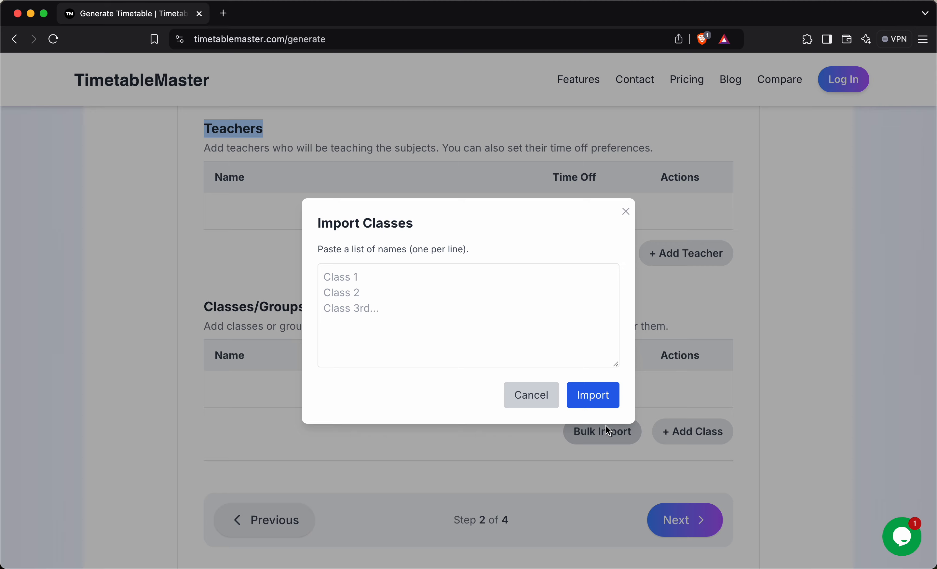
click(548, 389)
Step: Add a subject row and mark Period 11 as time off for it on every day from Monday to Friday
scroll(548, 405, up, 5)
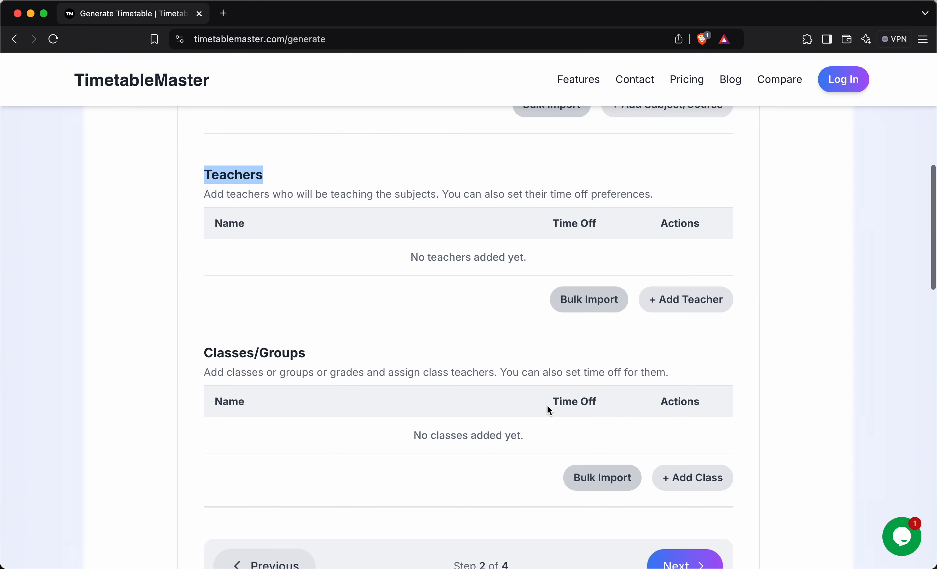
scroll(548, 405, up, 5)
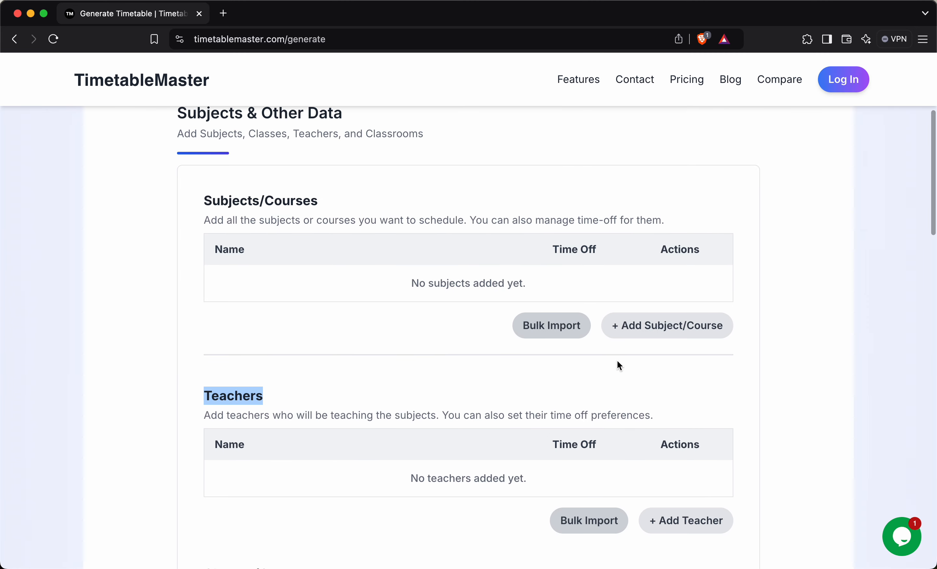
click(651, 330)
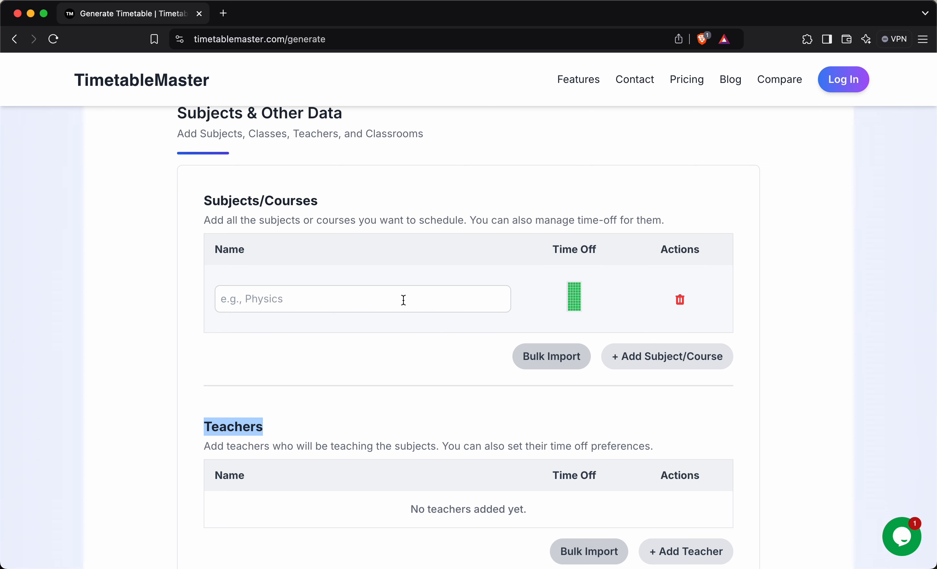
scroll(364, 334, down, 5)
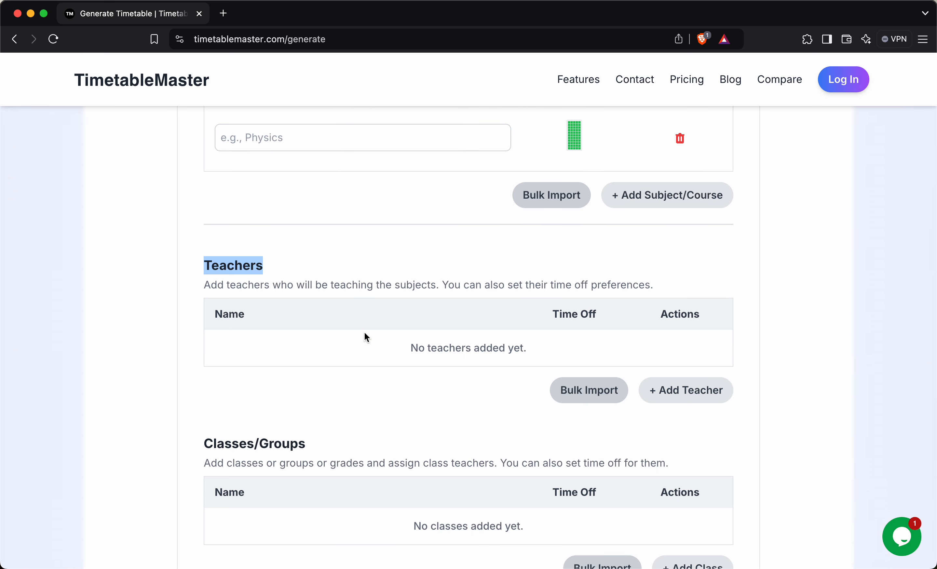
scroll(365, 336, up, 3)
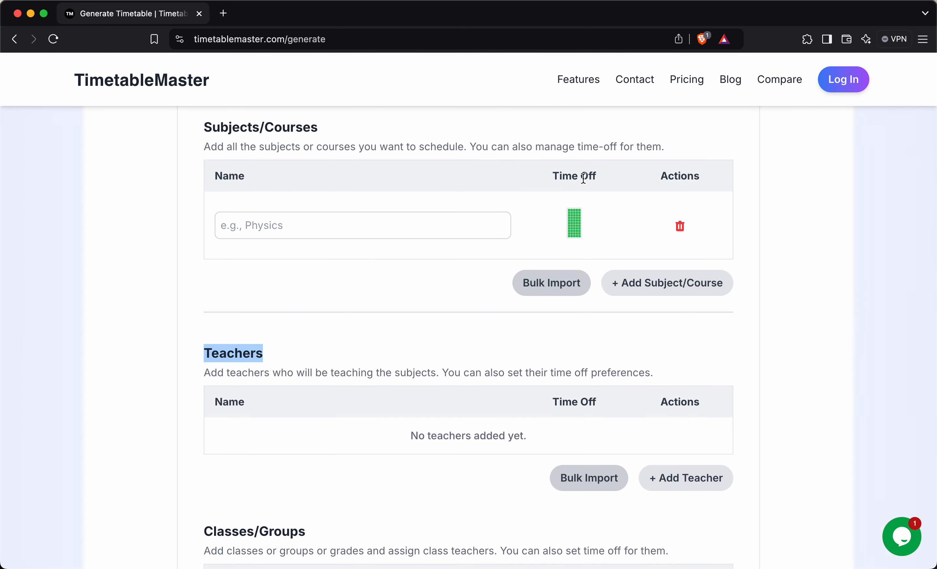
click(575, 225)
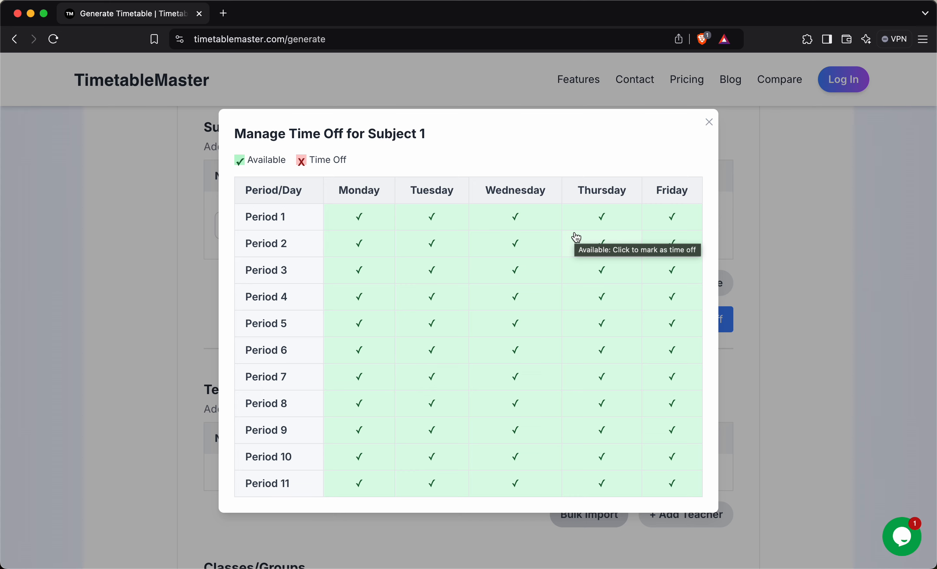
click(667, 480)
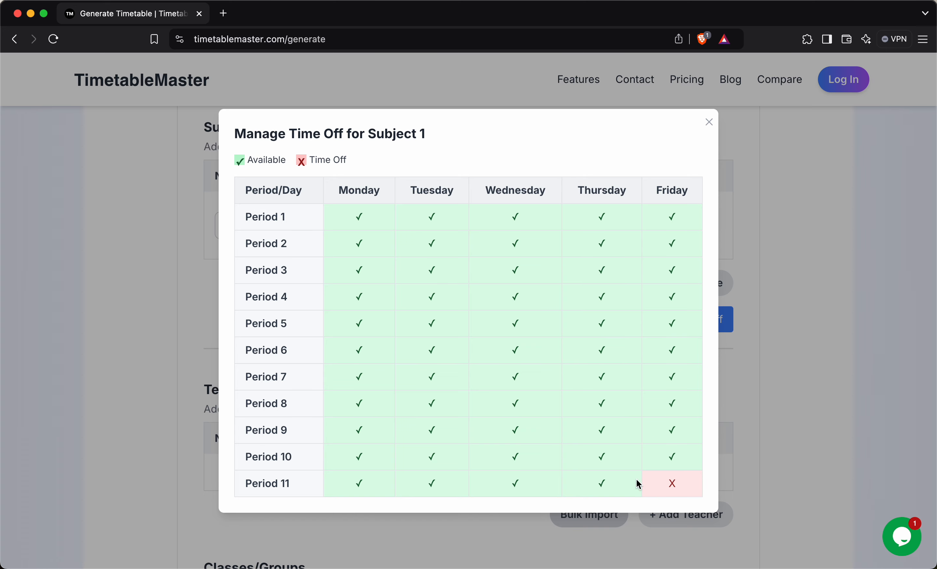
click(604, 484)
click(531, 487)
click(442, 490)
click(342, 491)
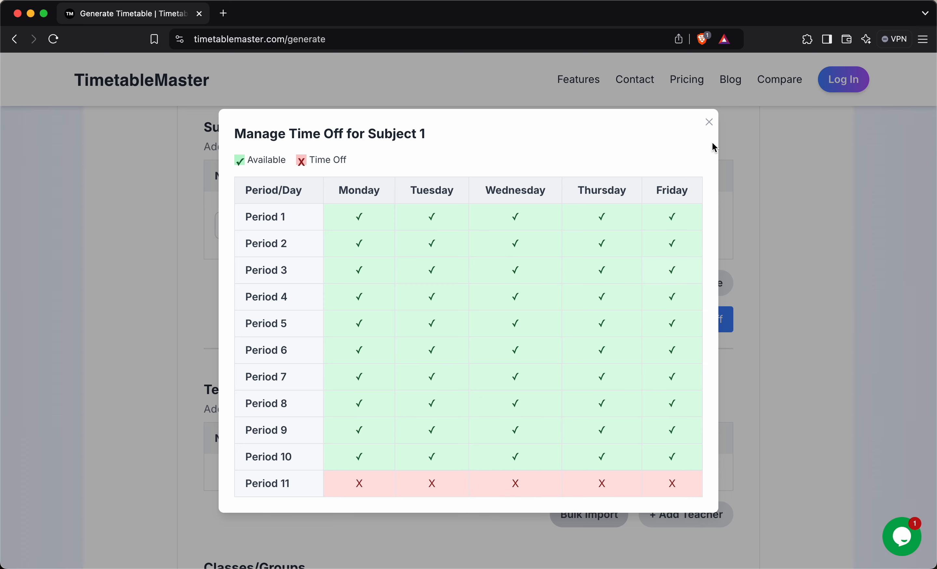
click(709, 122)
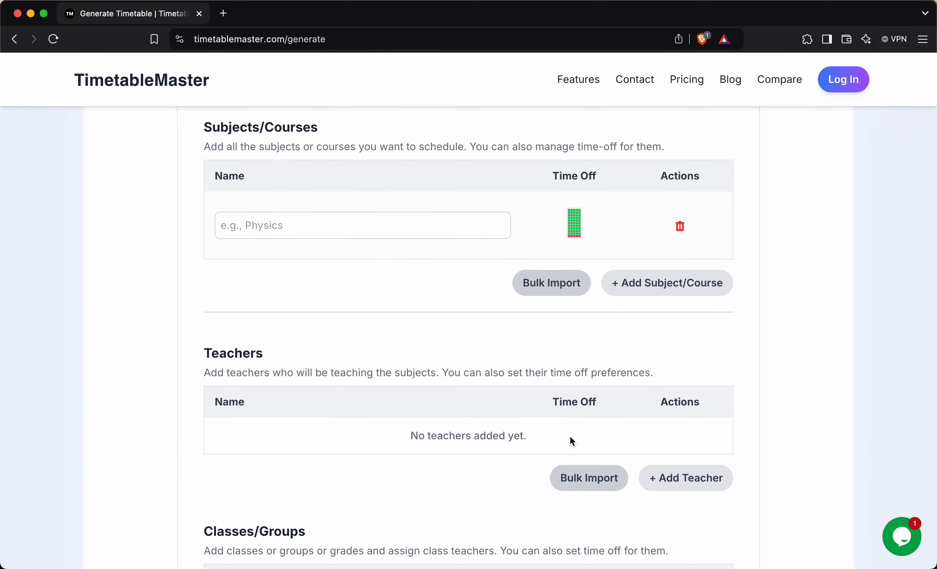
Step: Add a teacher row and mark Periods 1 to 11 on Friday as that teacher's time off
click(686, 477)
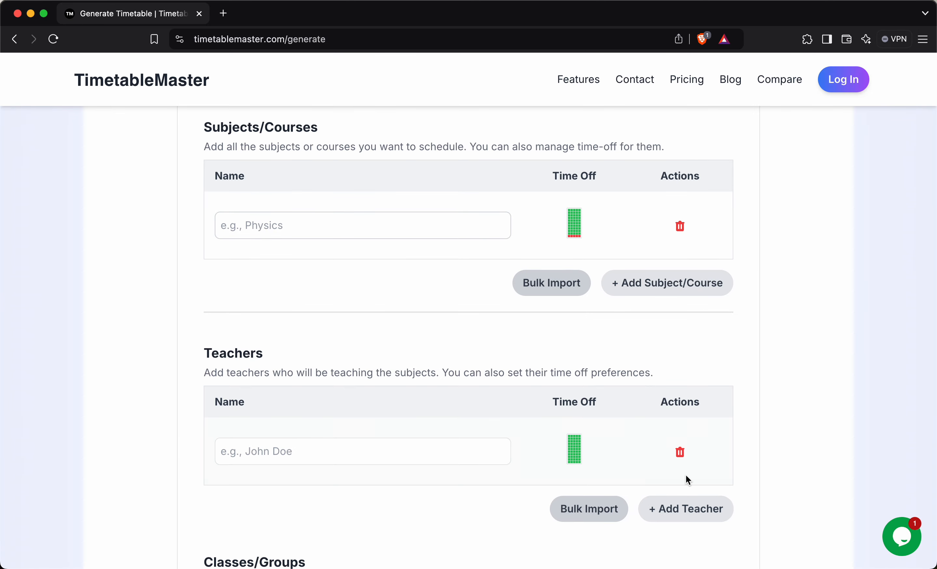
click(575, 455)
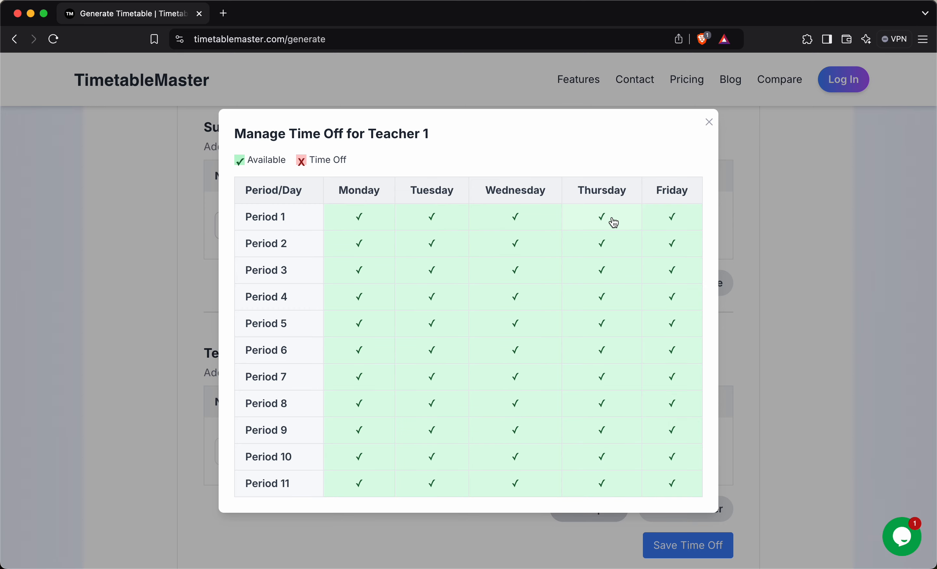
click(659, 219)
click(660, 249)
click(661, 276)
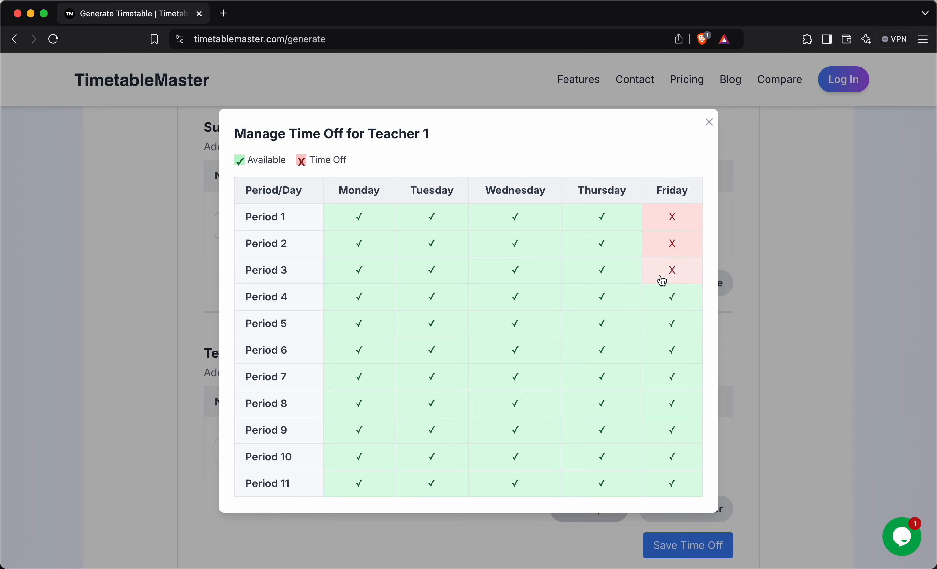
click(664, 303)
click(671, 332)
click(671, 359)
click(673, 385)
click(674, 410)
click(676, 433)
click(676, 453)
click(678, 482)
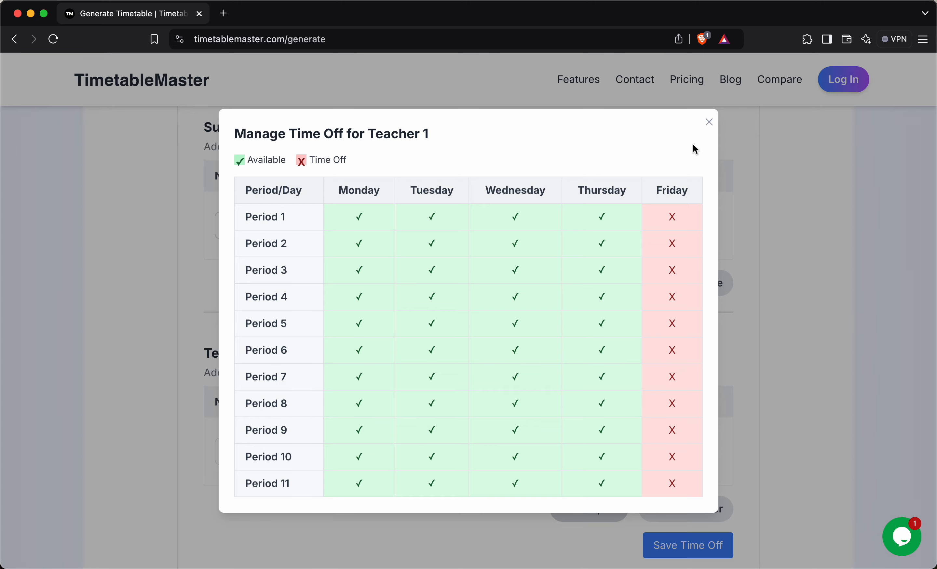
click(709, 123)
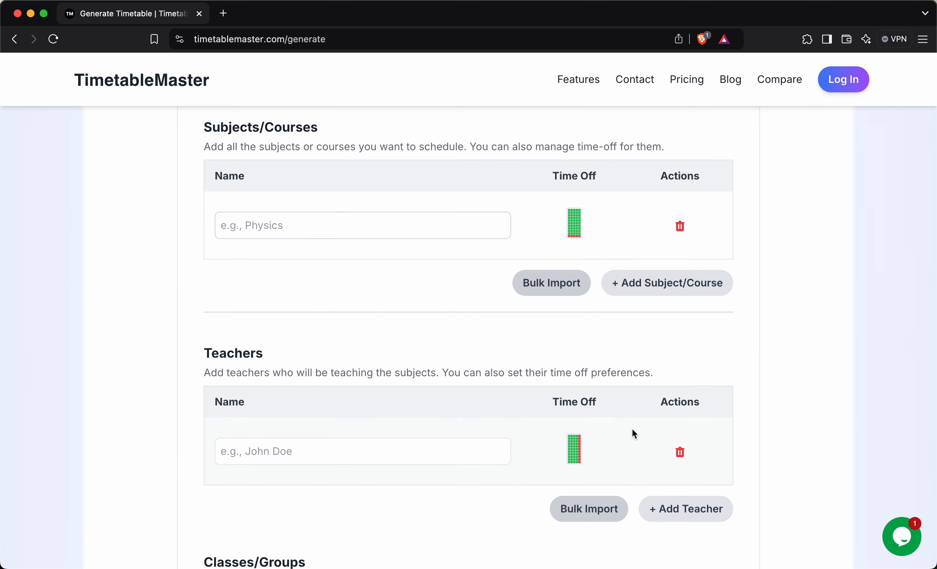
Step: Delete the unnamed teacher row and the unnamed subject row
click(680, 453)
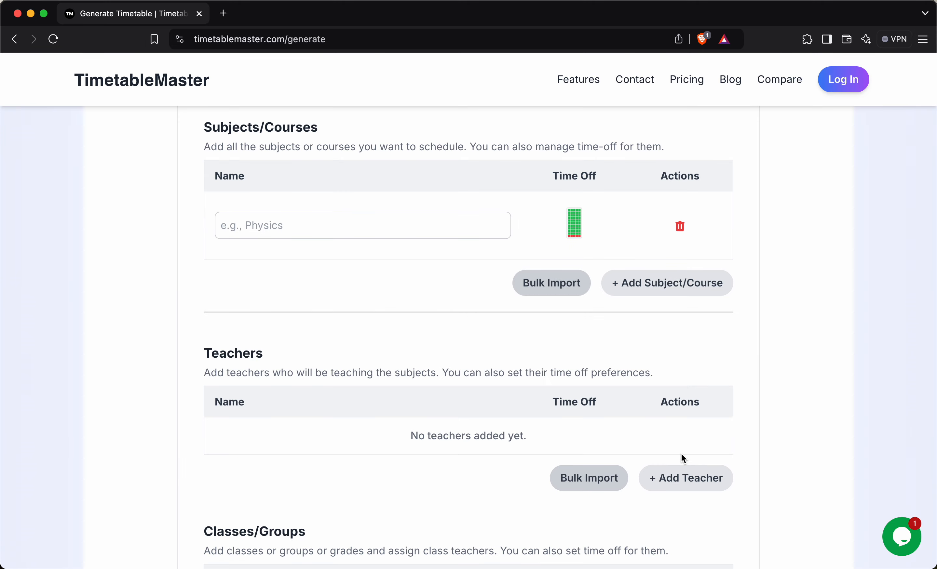
click(680, 226)
scroll(621, 310, up, 3)
scroll(620, 309, down, 5)
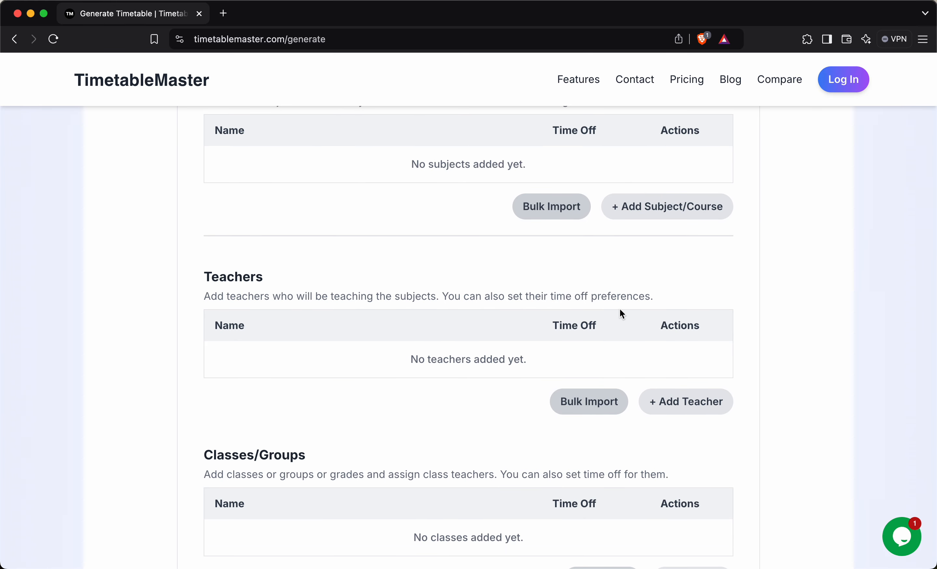
Step: Go to the Lessons step, add an empty lesson row and delete it again
scroll(620, 308, up, 7)
click(518, 229)
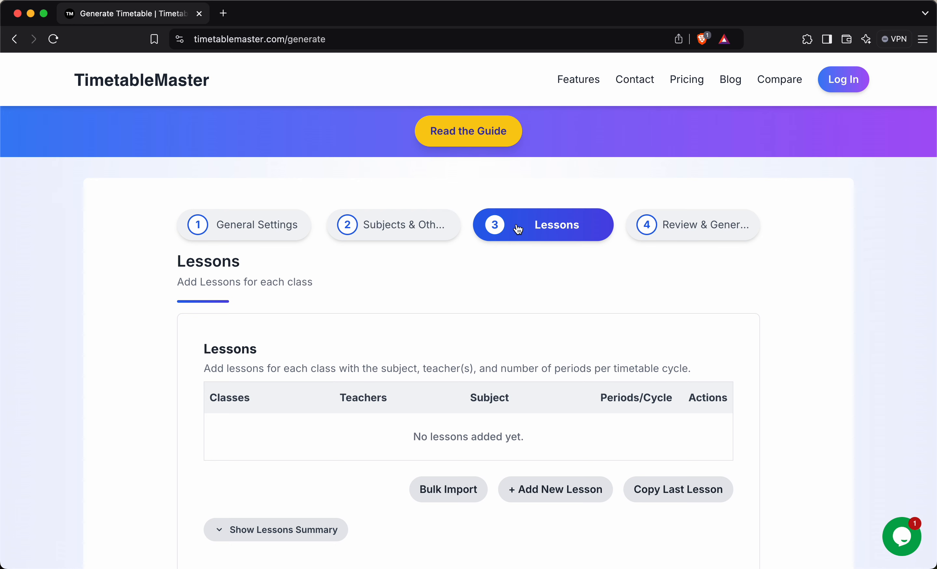
click(579, 501)
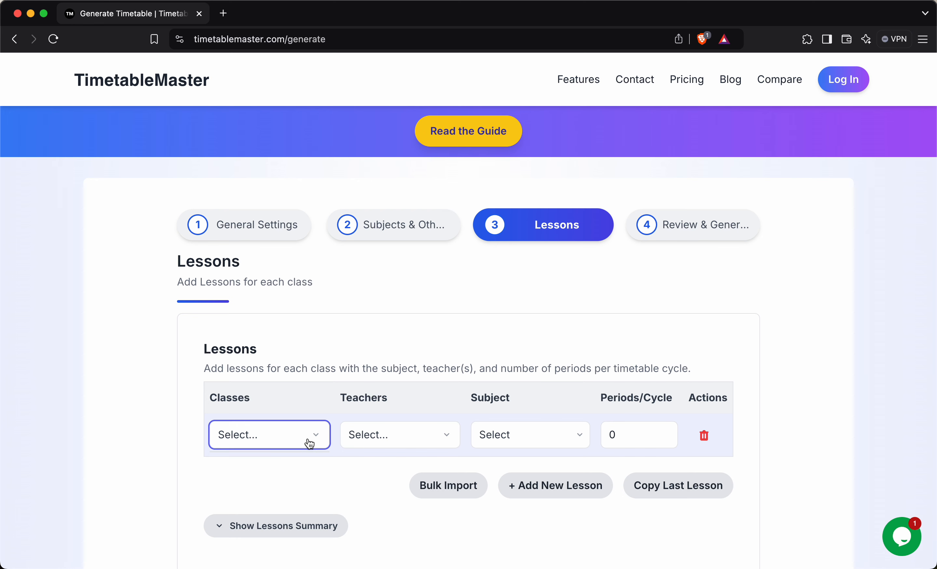
click(704, 437)
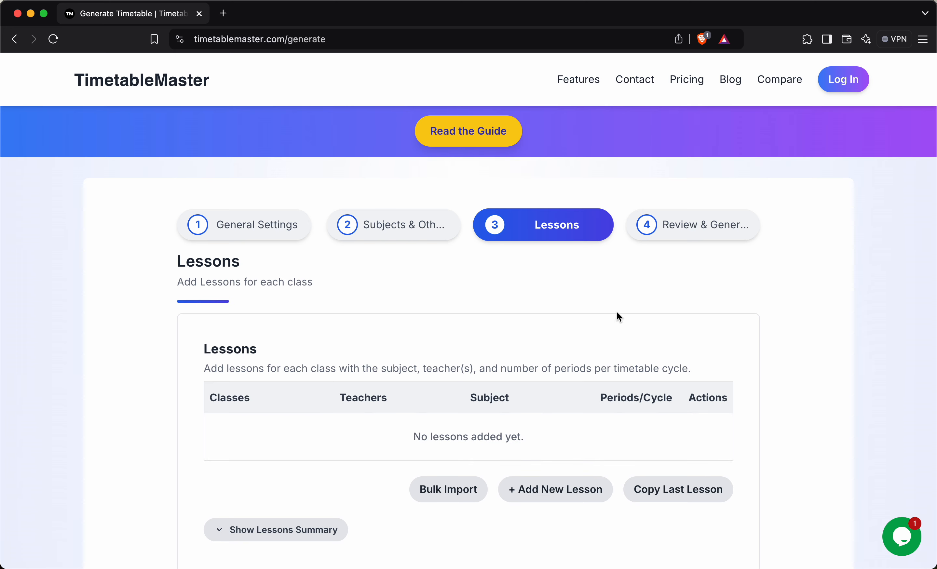
Step: Expand the lessons summary, look over its teacher-wise and class-wise sections and collapse it
scroll(661, 359, down, 2)
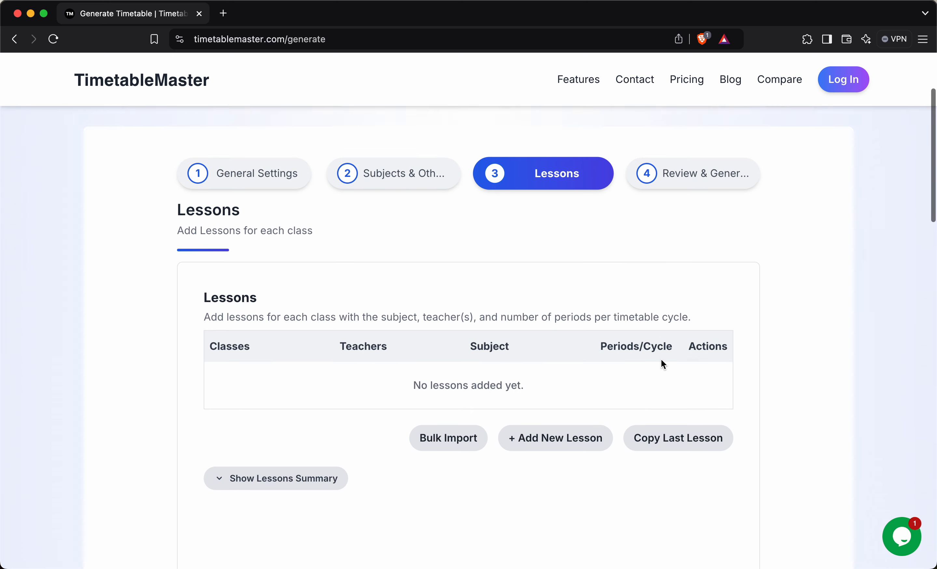
click(295, 530)
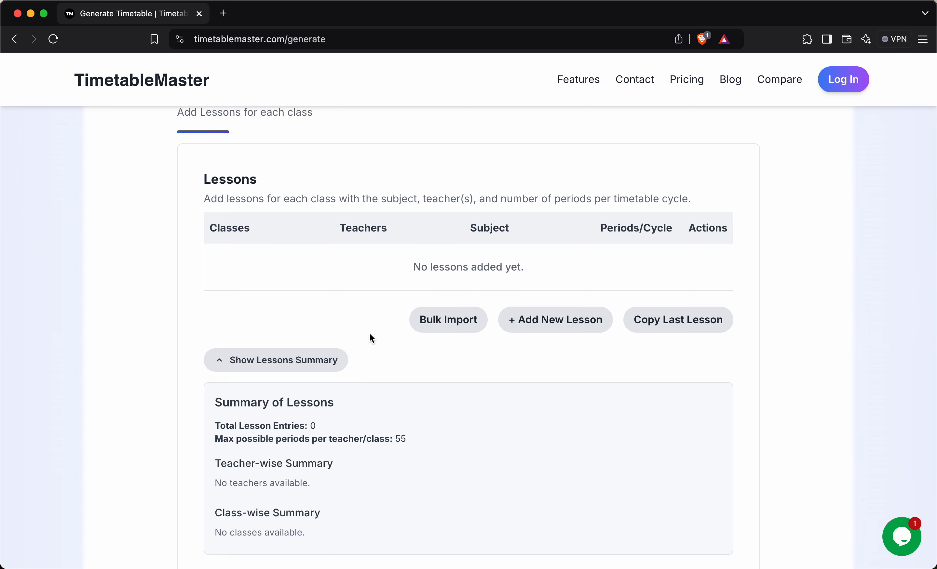
scroll(370, 333, up, 5)
scroll(370, 334, down, 5)
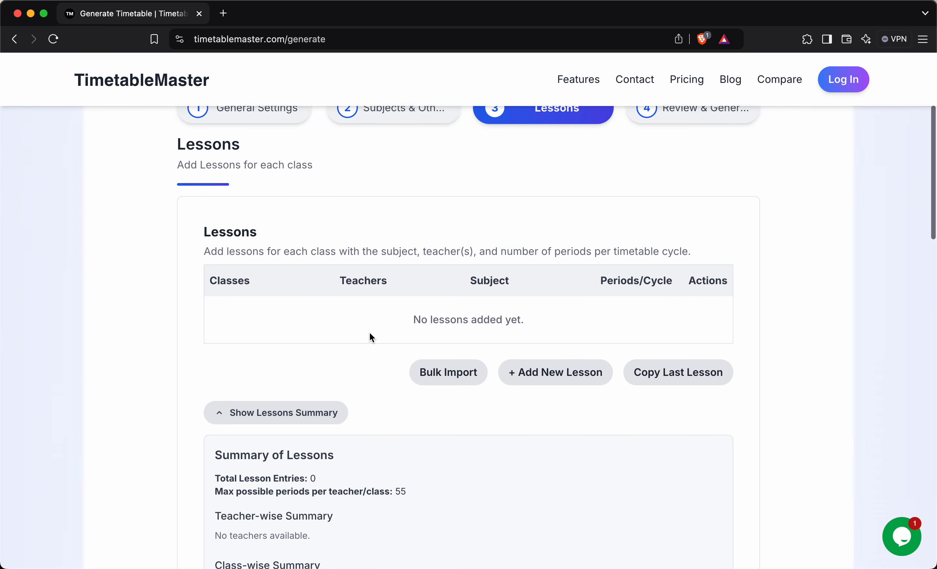
click(291, 363)
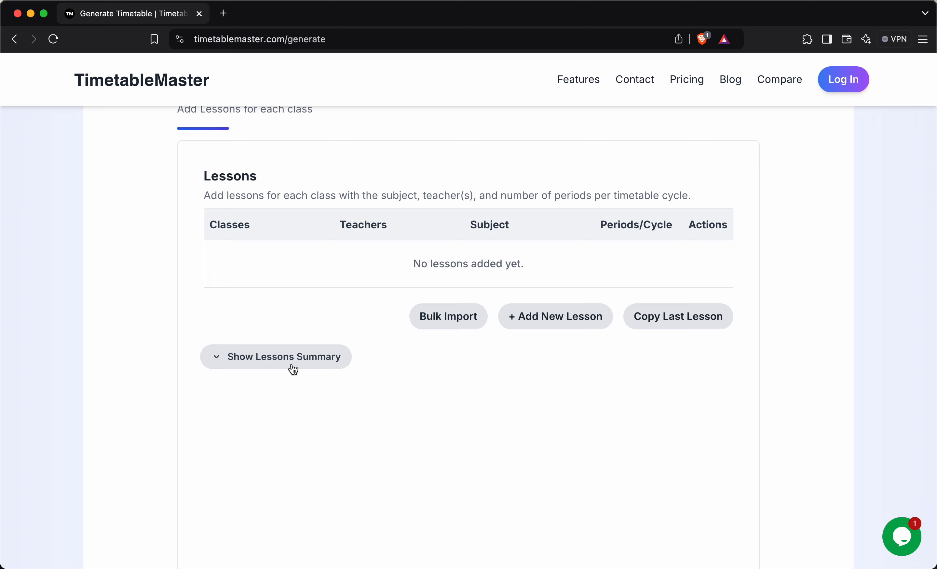
Step: Go to the Review & Generate step and examine the general settings and setup overview
scroll(409, 371, up, 5)
click(717, 319)
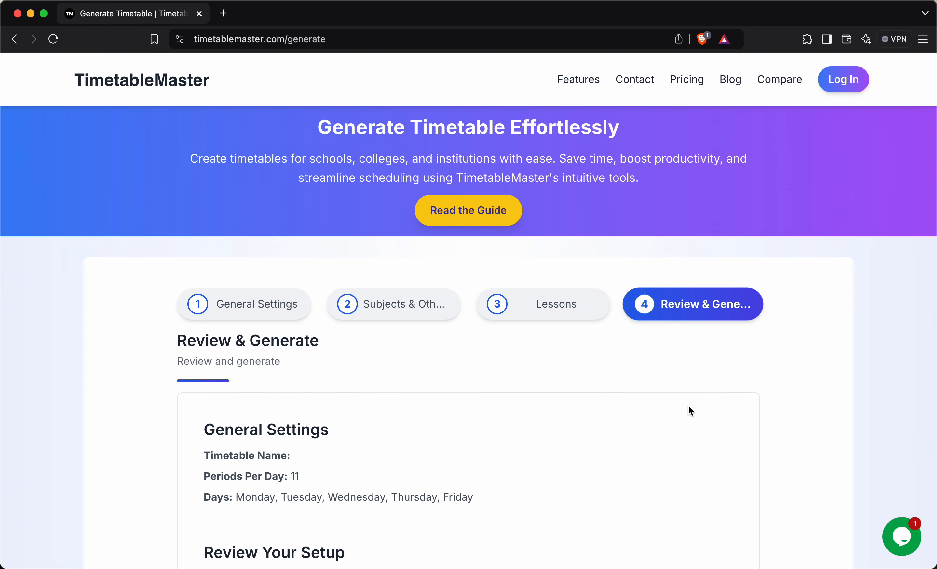
scroll(688, 406, down, 3)
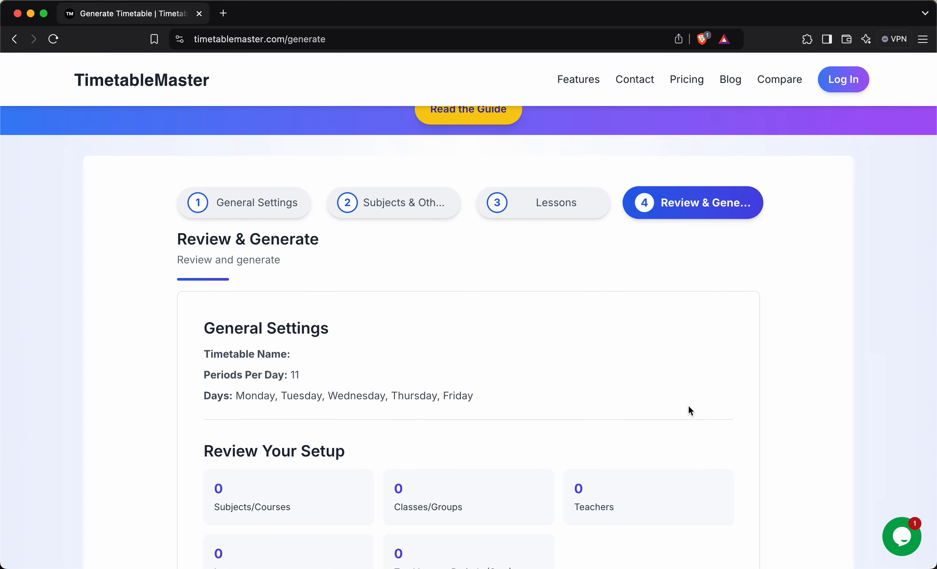
scroll(688, 407, down, 3)
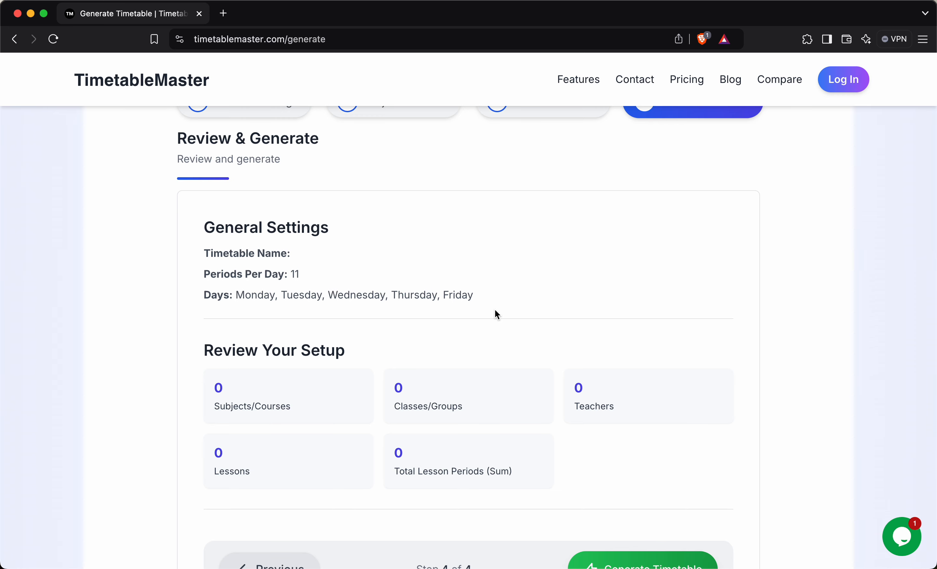
scroll(495, 310, down, 3)
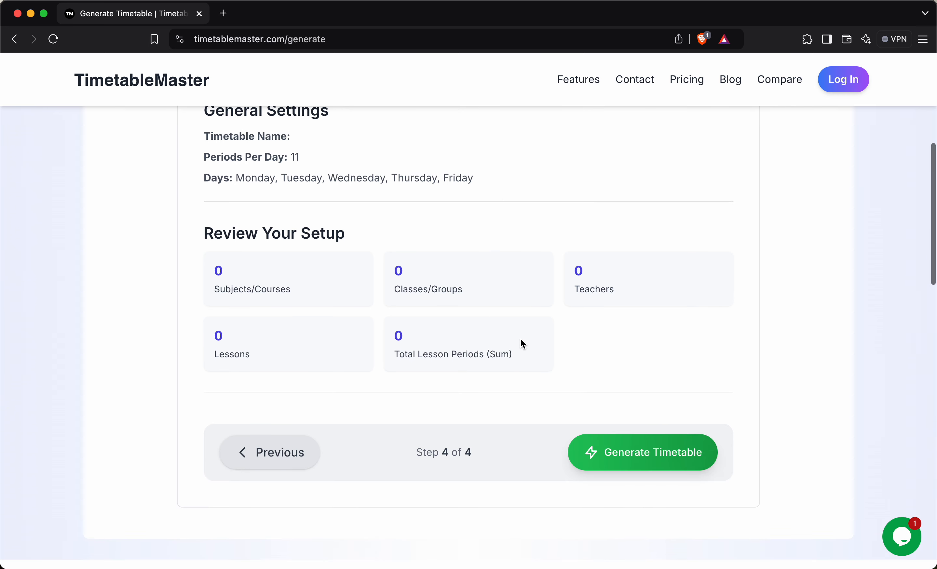
scroll(556, 358, up, 7)
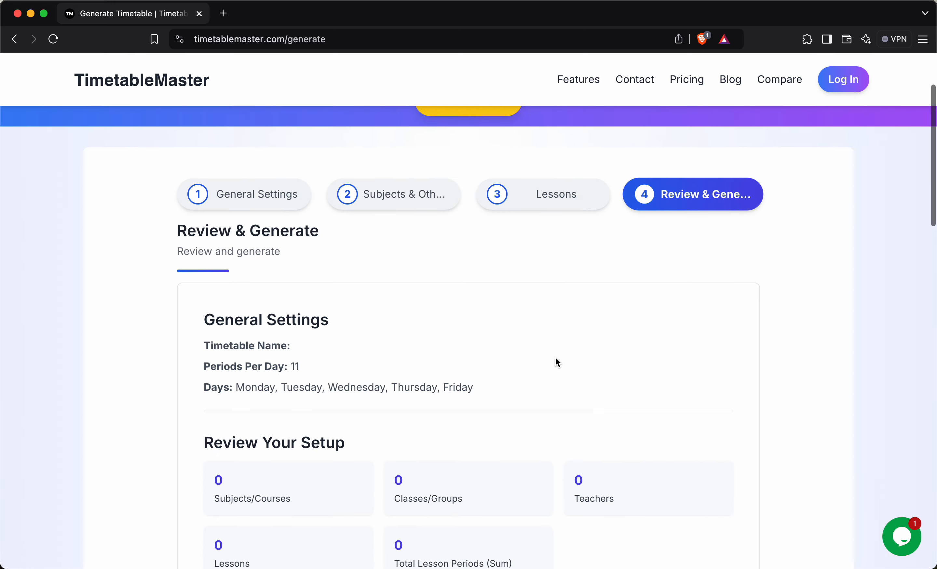
Step: Return to the General Settings step with the timetable name, periods and days fields
click(225, 261)
scroll(347, 378, down, 5)
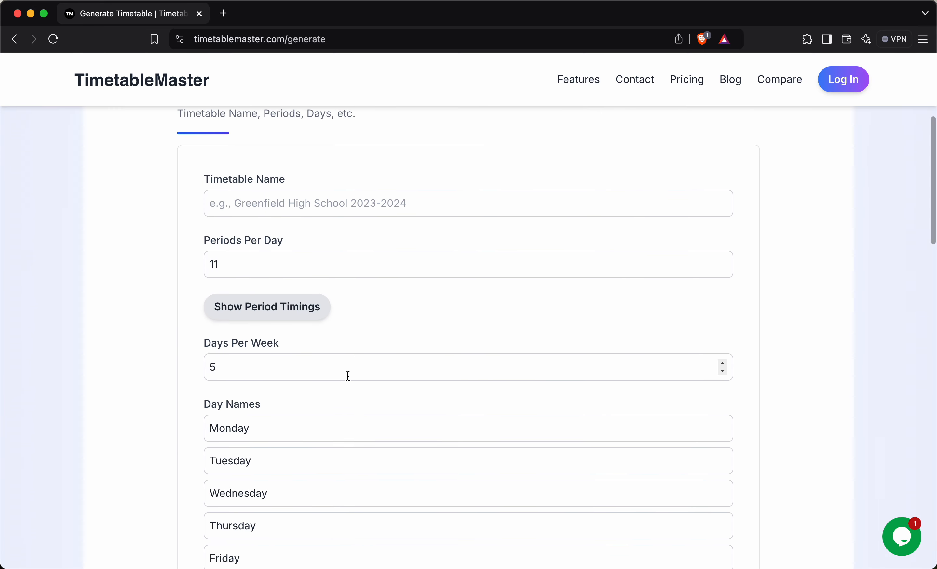
scroll(348, 376, up, 1)
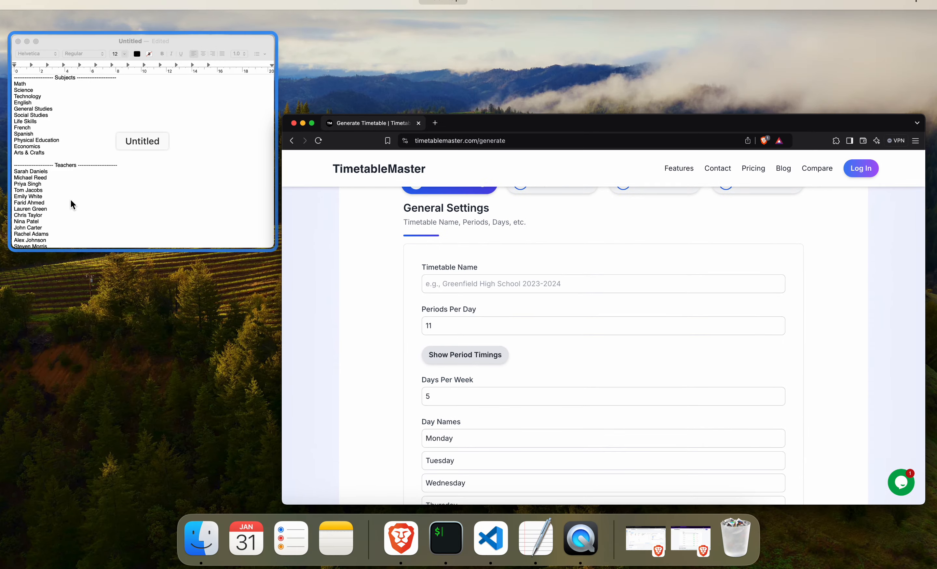
Step: Switch to the text document, look through the prepared lists and copy the subjects from Math to Arts & Crafts
click(71, 203)
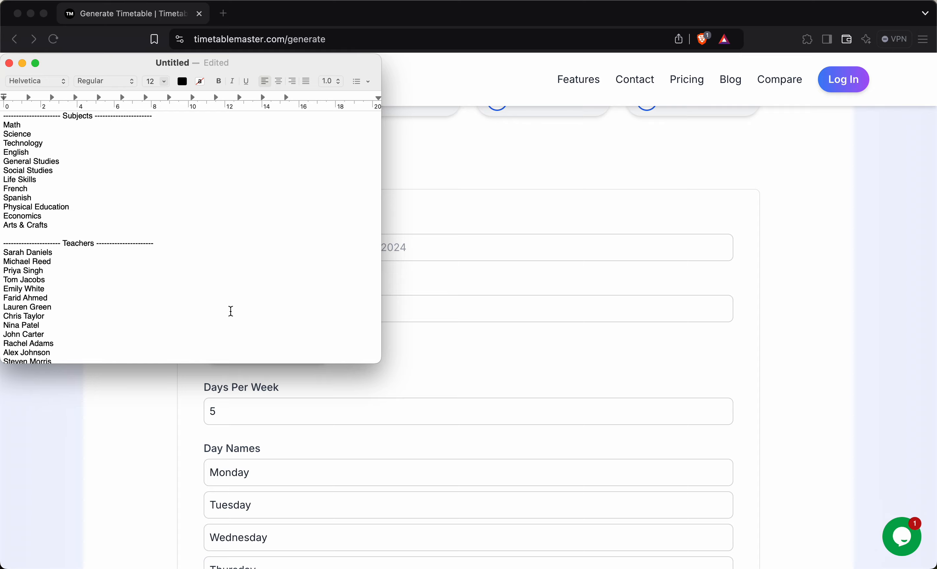
scroll(141, 288, down, 15)
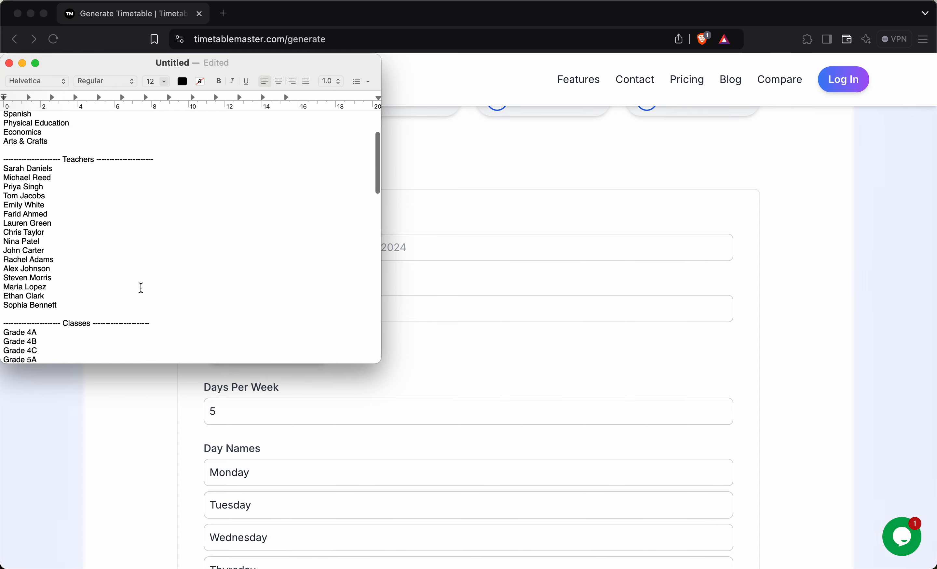
scroll(141, 287, down, 5)
scroll(140, 287, up, 20)
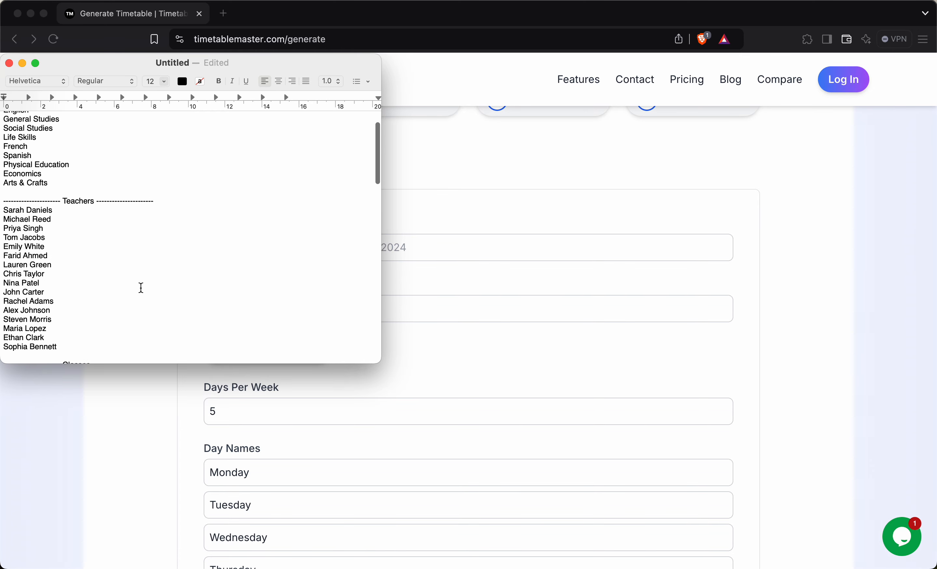
scroll(171, 293, down, 20)
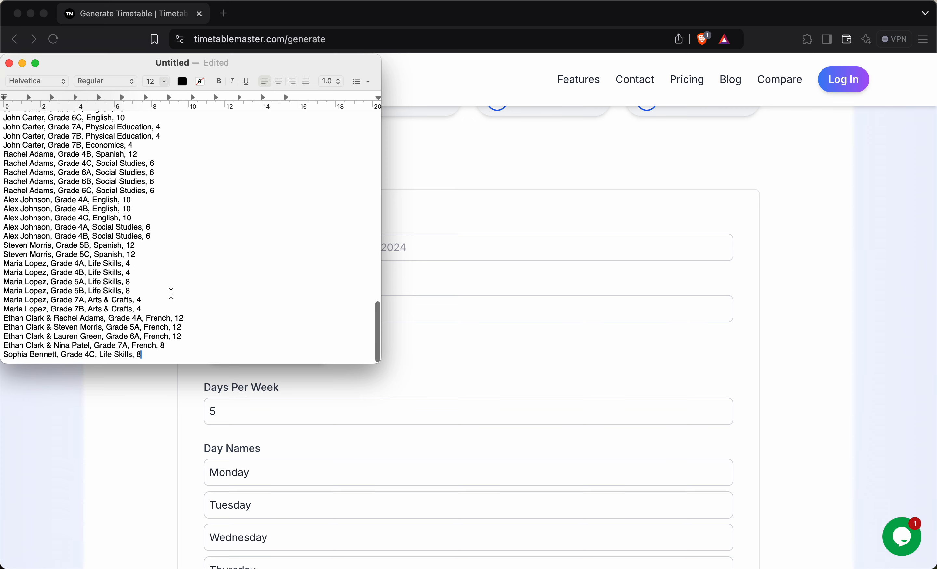
scroll(172, 294, up, 15)
scroll(171, 294, up, 15)
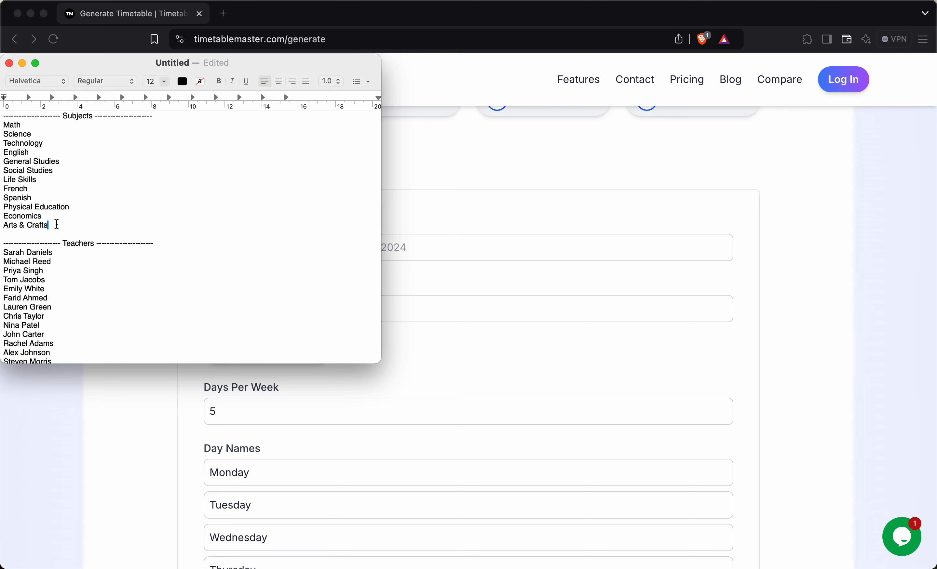
scroll(78, 251, down, 3)
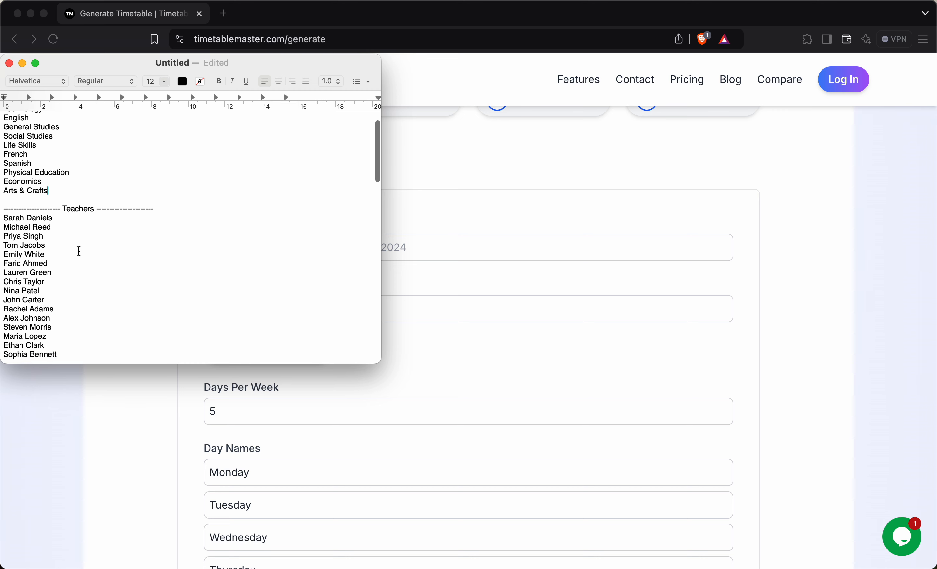
scroll(79, 251, up, 3)
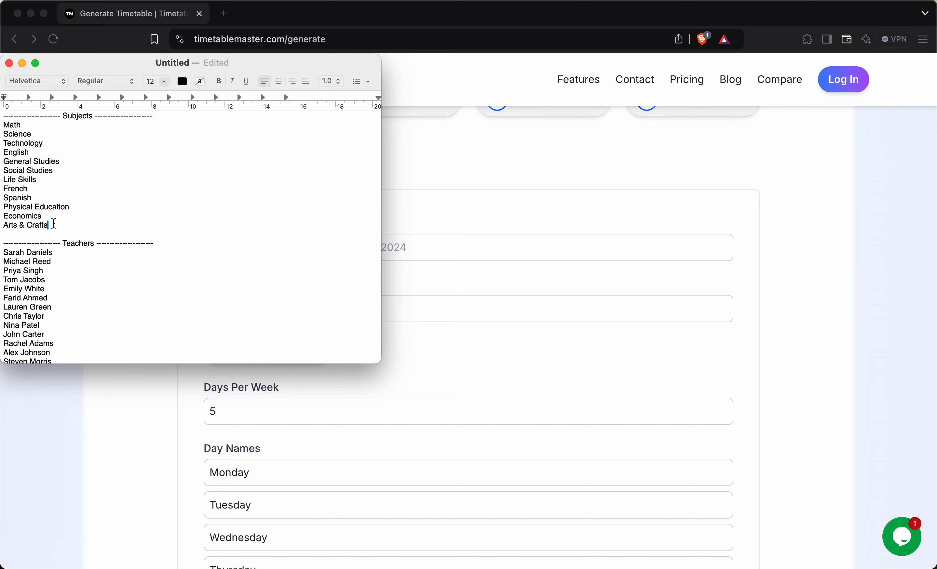
drag(48, 225, 1, 125)
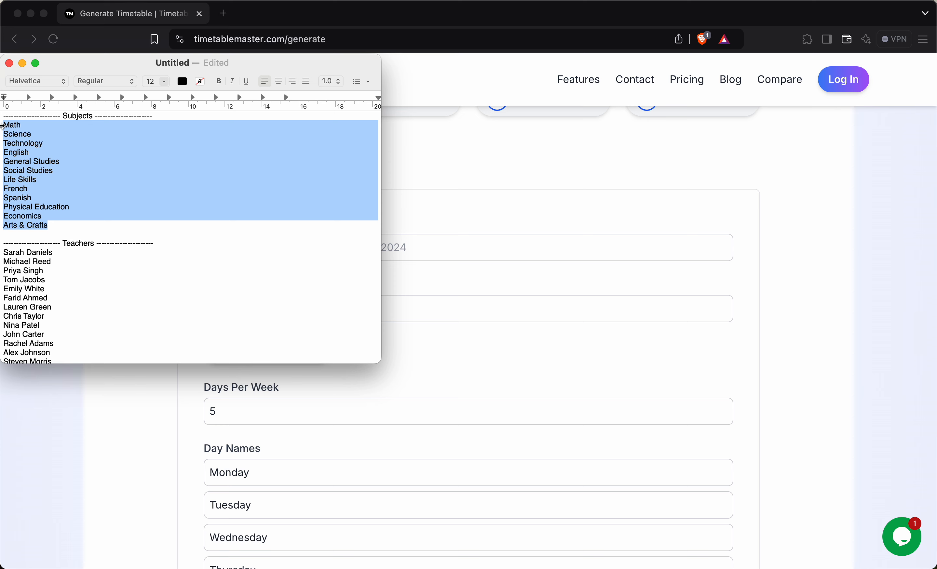
Step: Return to the browser and name the timetable "Demo Timetable"
click(430, 203)
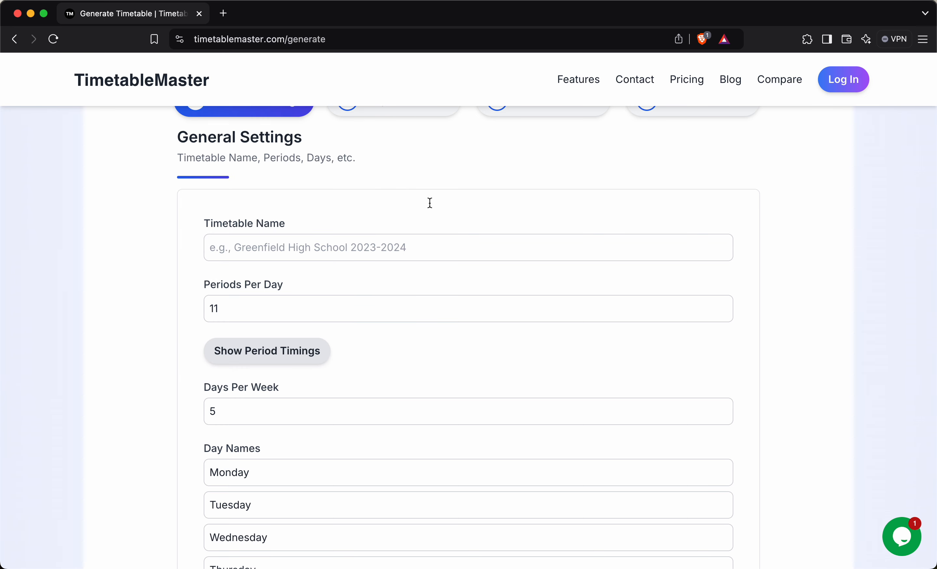
click(307, 253)
text(Demo )
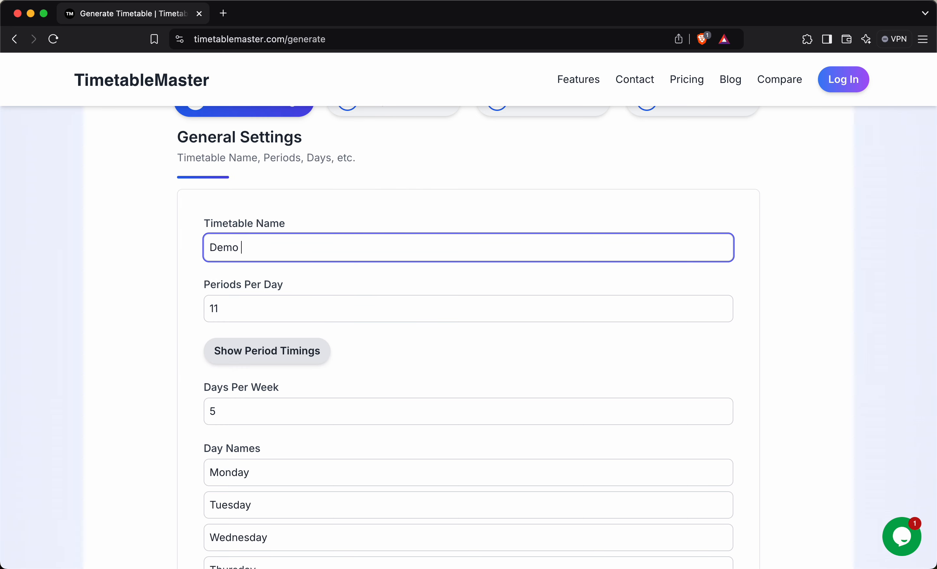
text(Timetable)
Step: Check the periods per day, days per week and remaining general settings, and continue to the Subjects & Other Data step
drag(248, 307, 200, 309)
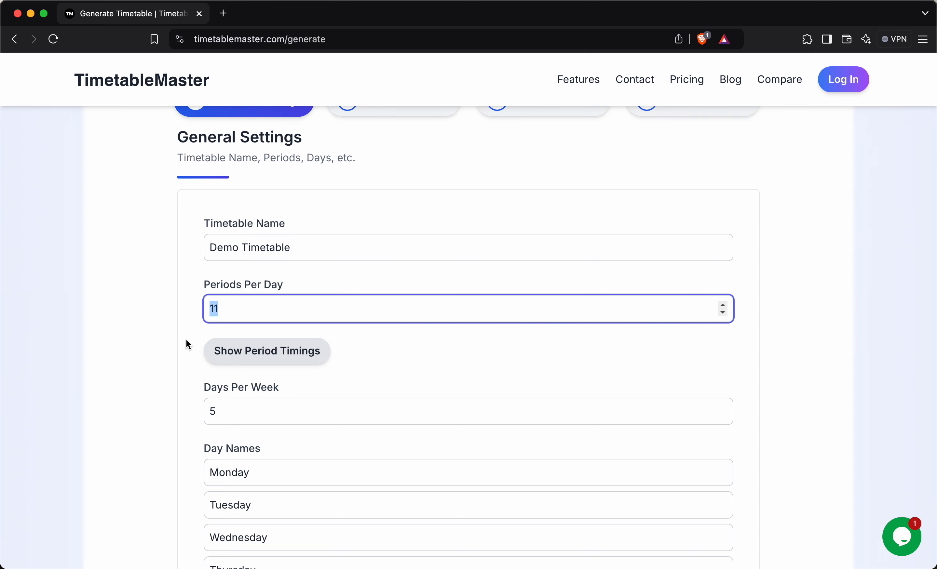
drag(235, 412, 198, 413)
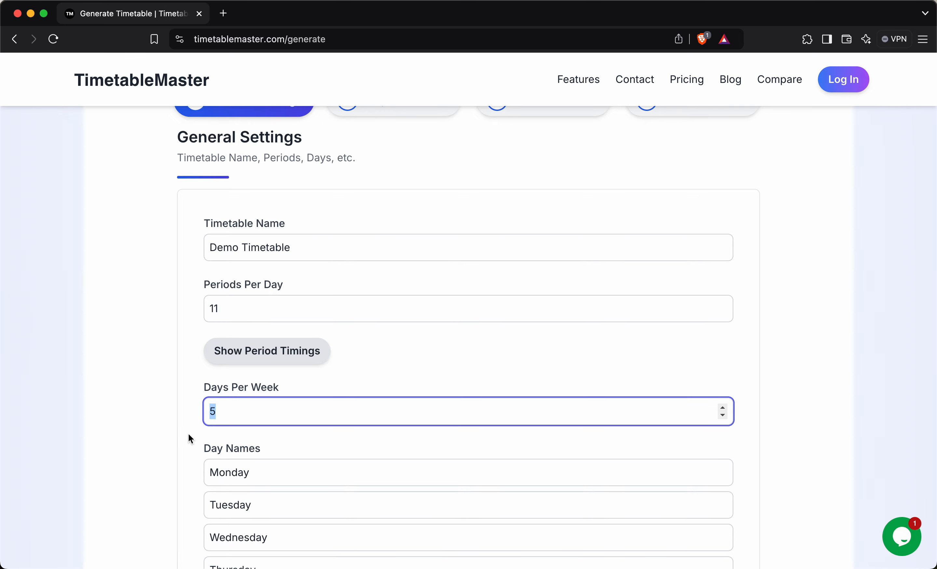
click(183, 454)
scroll(184, 454, down, 10)
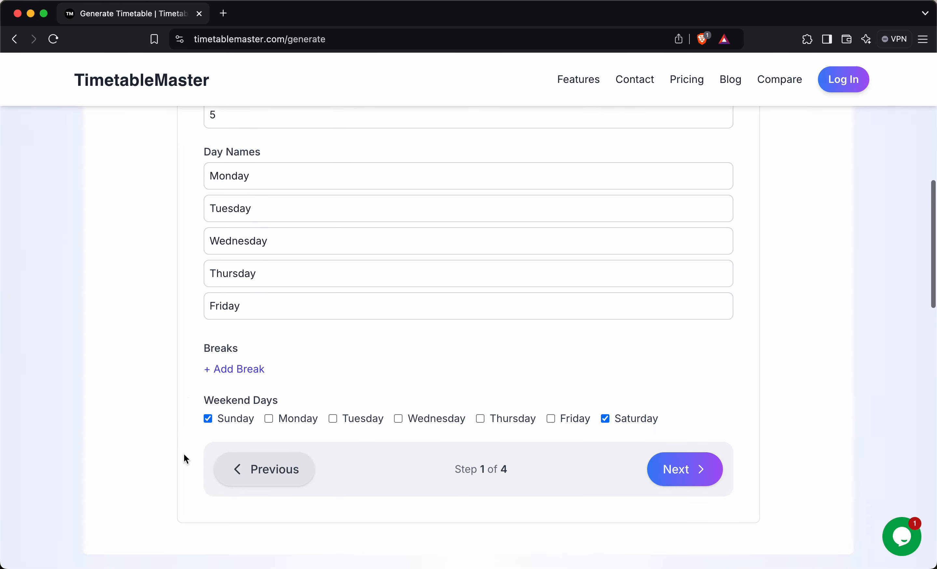
click(685, 425)
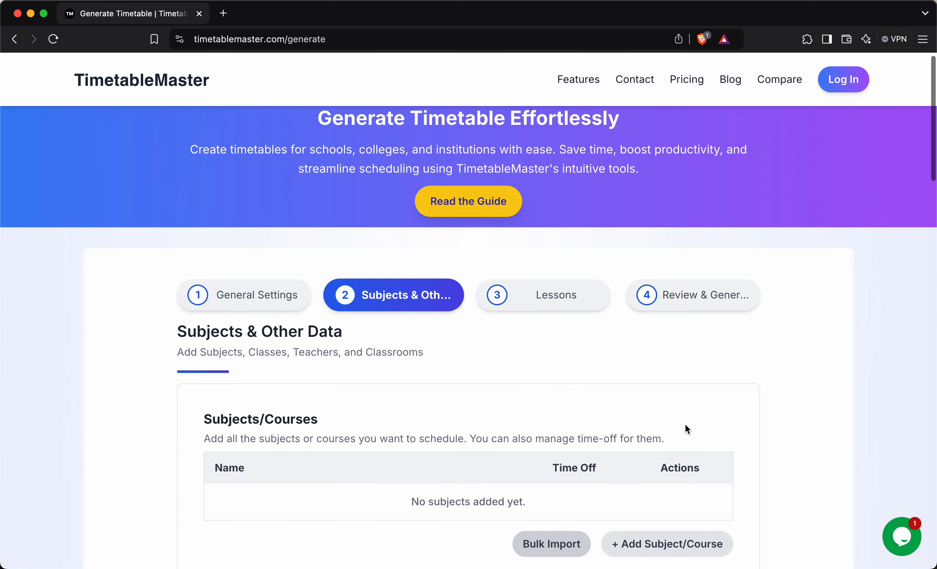
Step: Bulk import the copied subject list into Subjects/Courses and look over the imported rows
scroll(553, 437, down, 2)
click(548, 451)
click(431, 309)
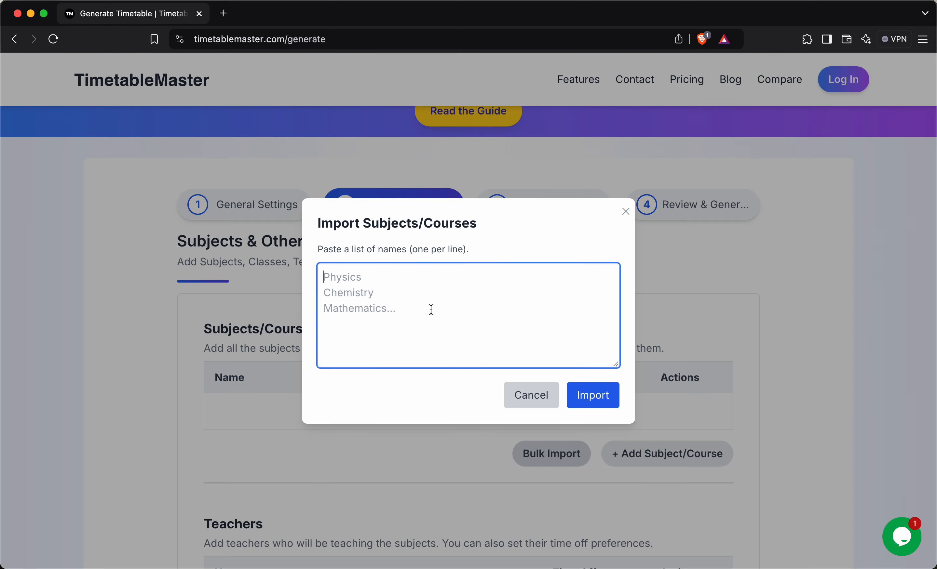
key(super+v)
scroll(431, 310, up, 5)
scroll(437, 316, down, 5)
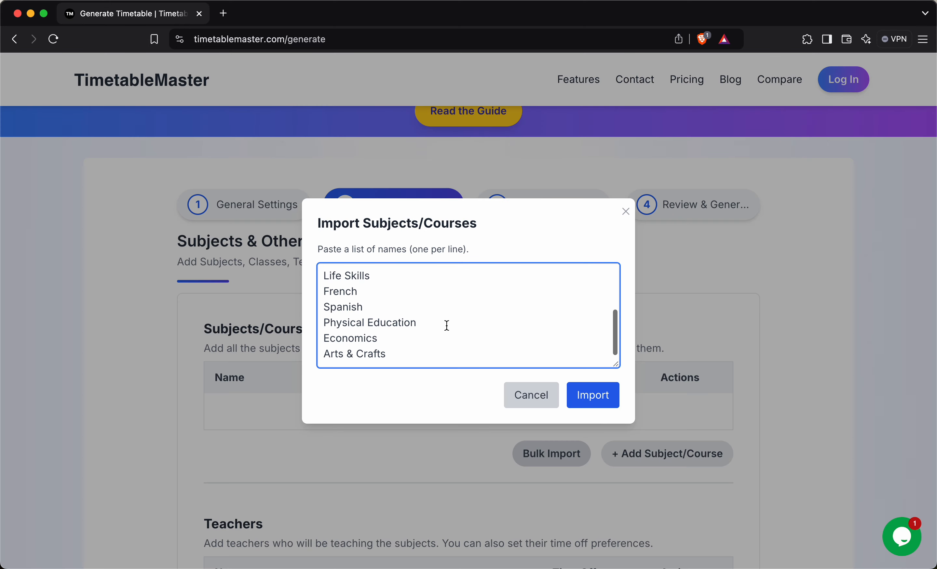
click(593, 396)
scroll(423, 454, down, 10)
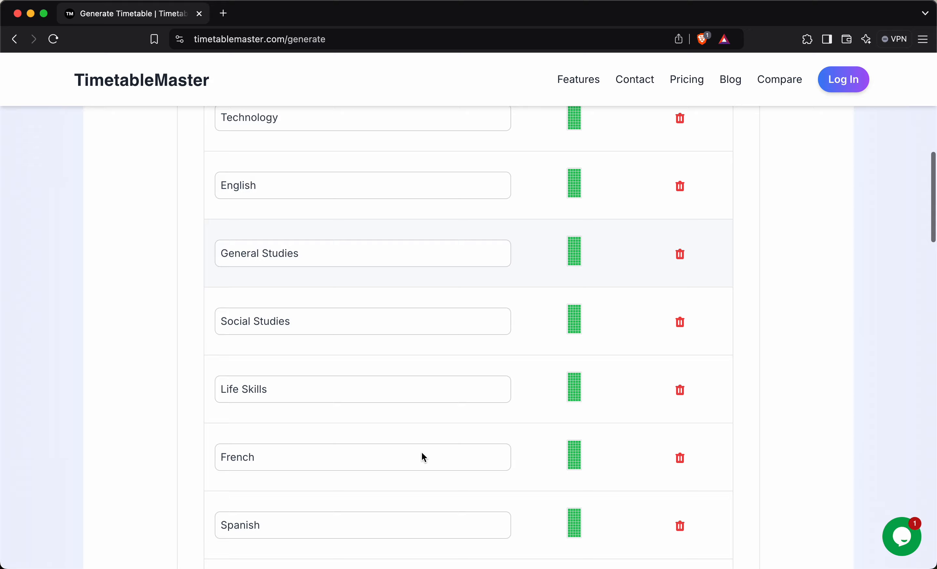
scroll(421, 452, up, 5)
scroll(582, 384, down, 15)
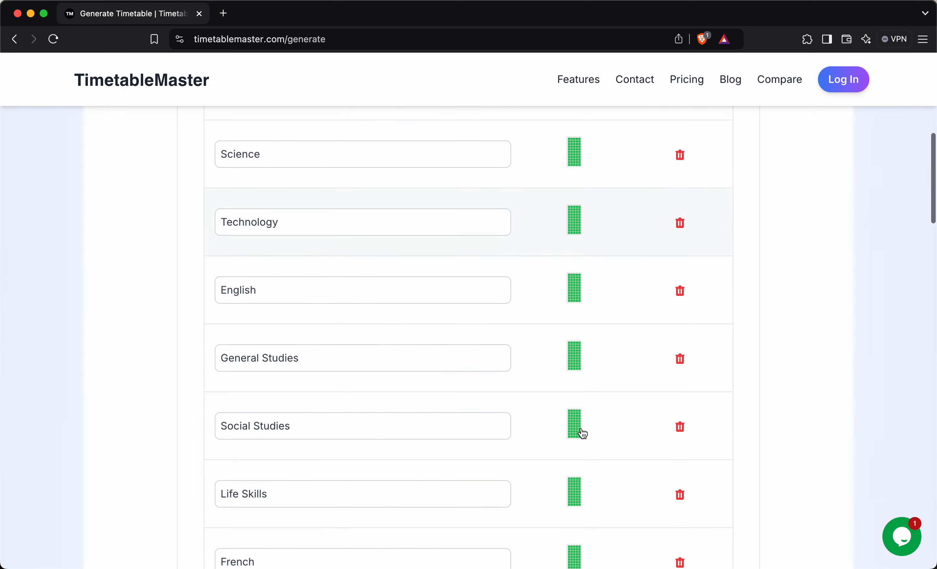
scroll(581, 426, up, 1)
Step: Switch to the text document and copy the complete list of teacher names
key(ctrl+Up)
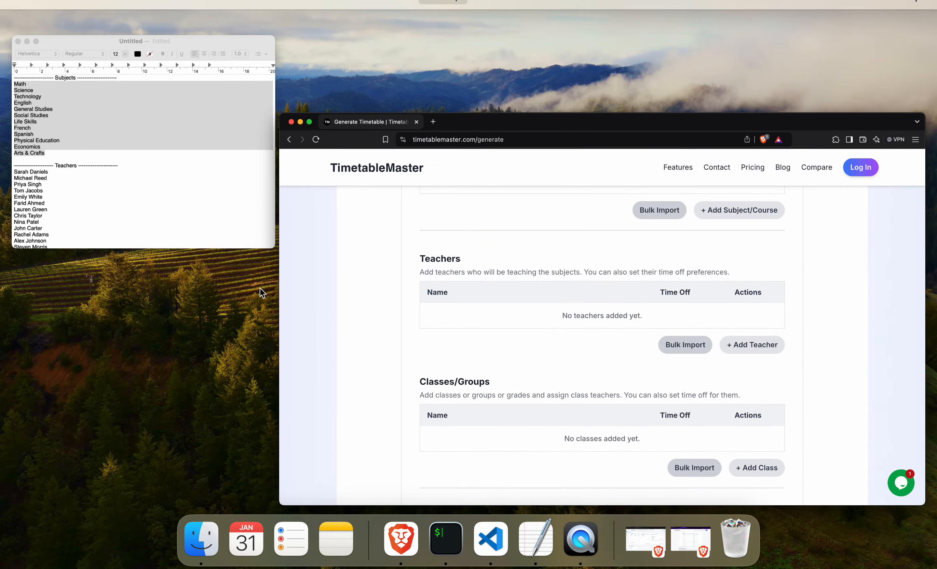
click(119, 152)
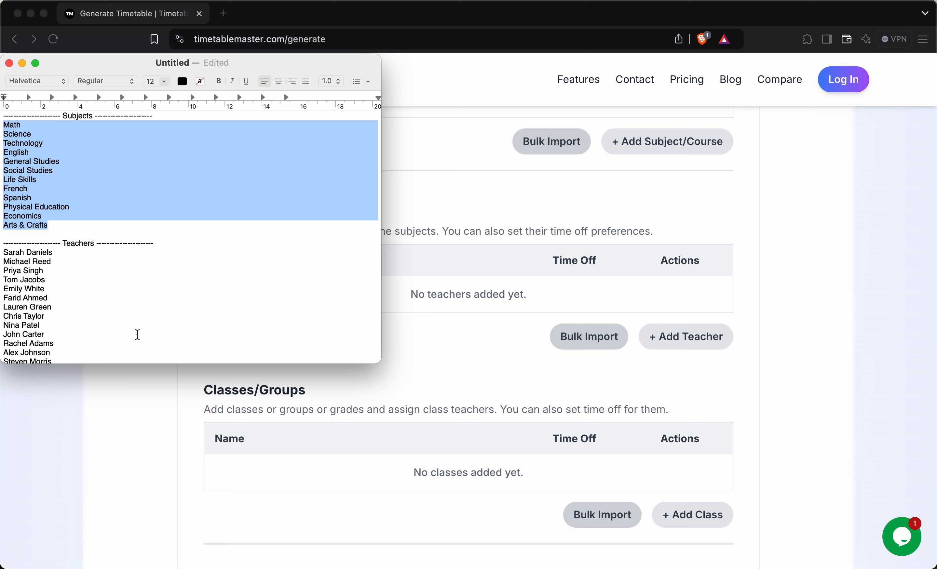
scroll(102, 338, down, 3)
drag(64, 318, 1, 181)
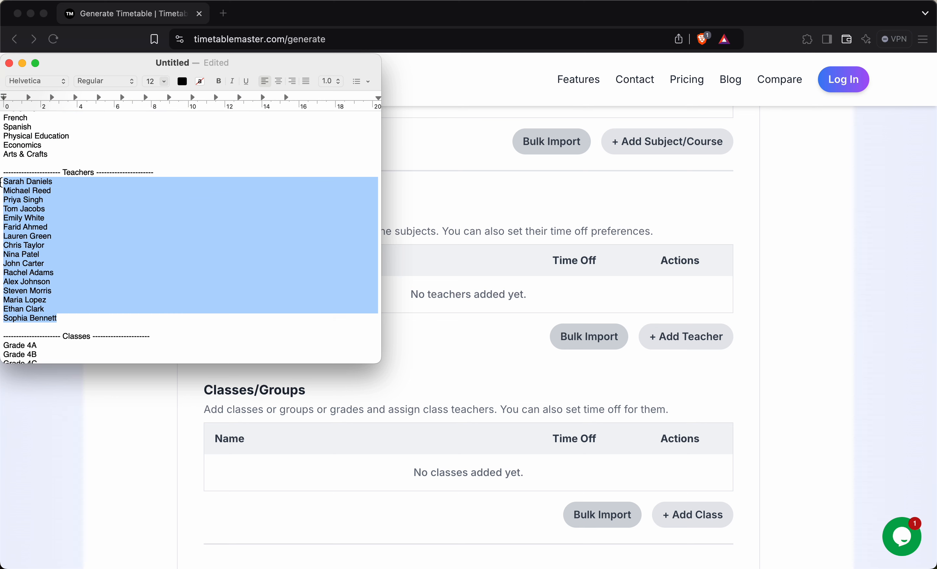
Step: Return to the browser and bulk import the copied teacher names into Teachers, leaving no empty teacher row
click(467, 381)
click(685, 337)
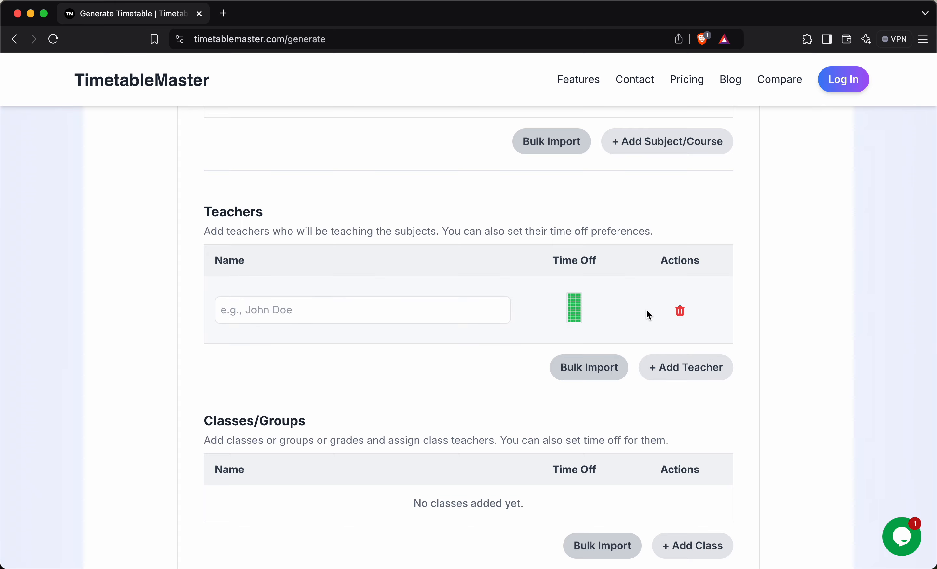
click(685, 313)
click(587, 334)
click(481, 316)
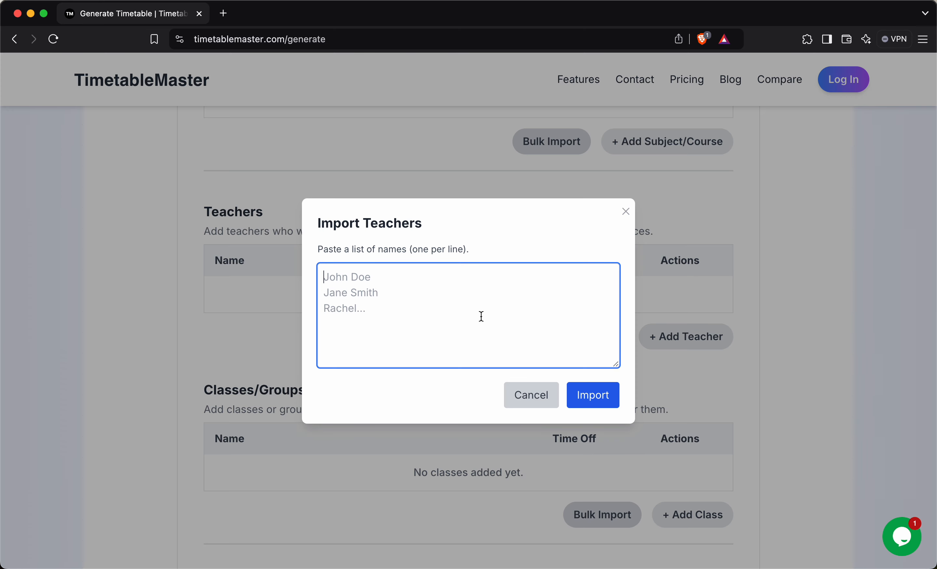
key(super+v)
click(591, 396)
scroll(498, 383, down, 8)
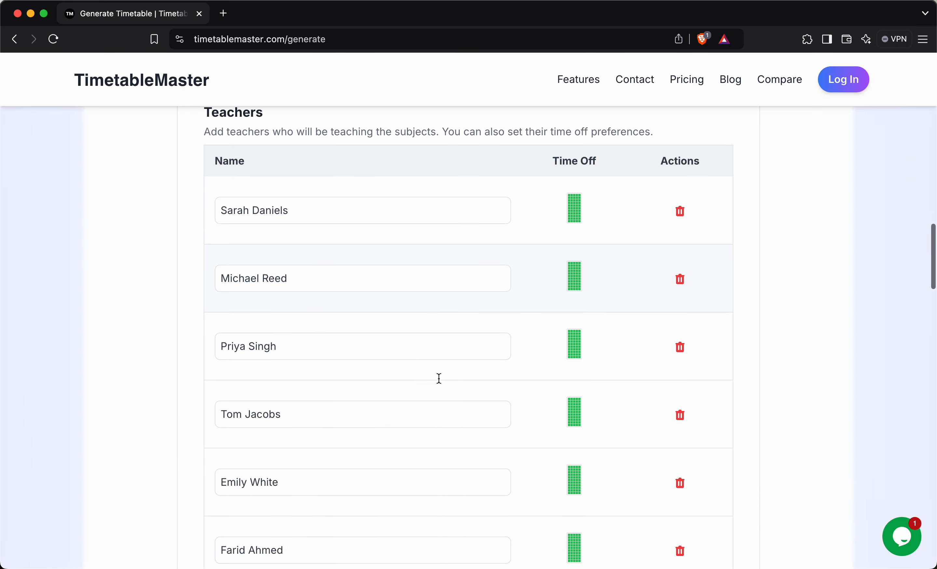
scroll(439, 380, down, 20)
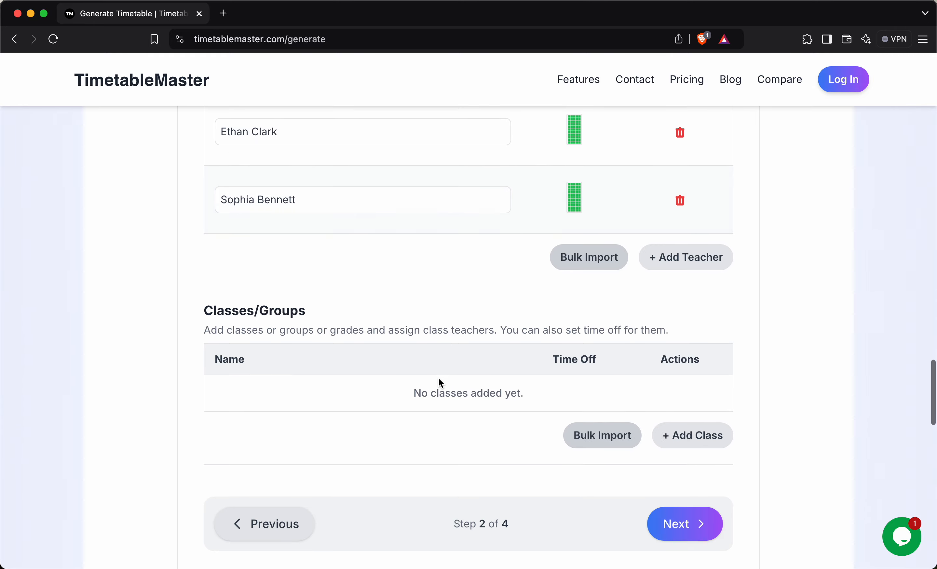
Step: Switch to the text document and copy the class list from Grade 4A to Grade 7B
key(ctrl+Up)
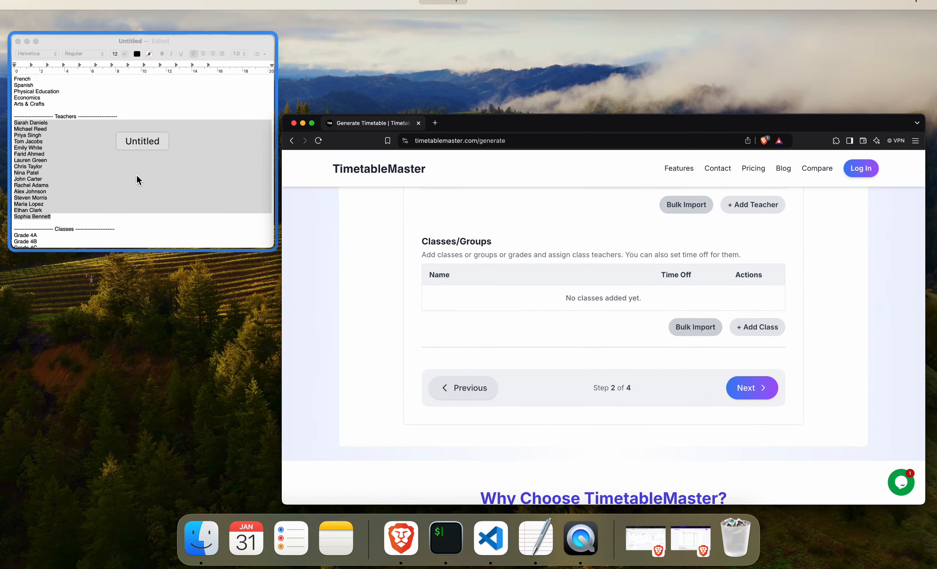
click(137, 178)
scroll(165, 307, down, 5)
scroll(163, 306, up, 1)
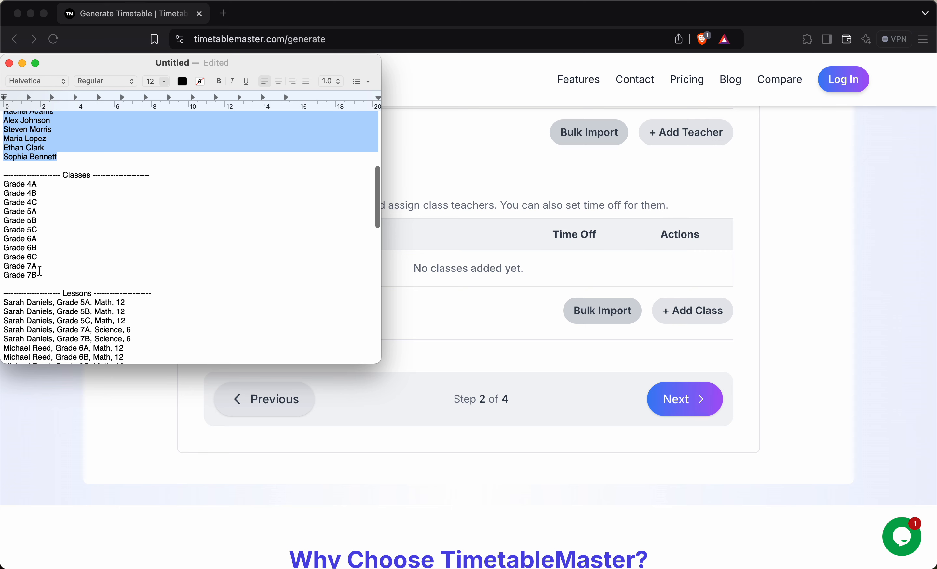
drag(47, 274, 1, 186)
key(super+c)
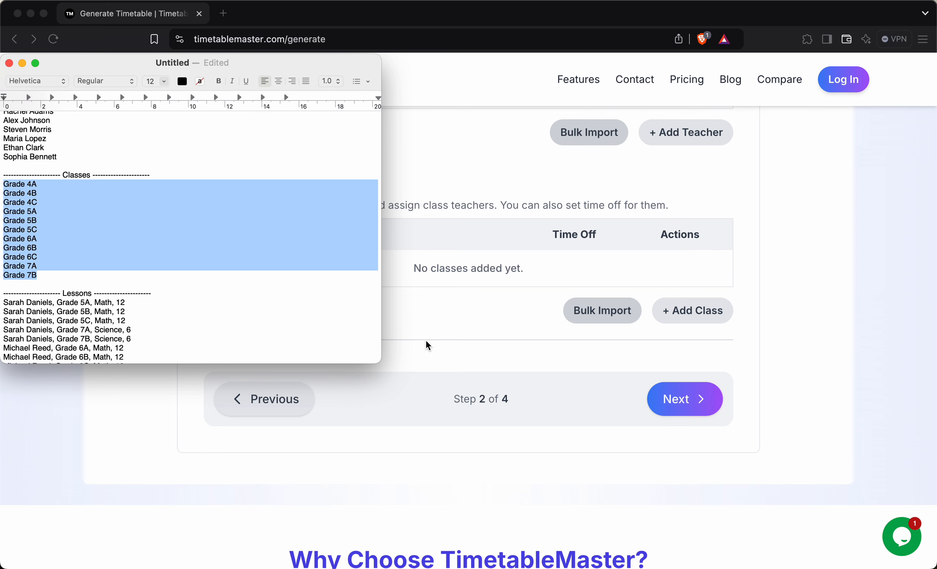
Step: Return to the browser and bulk import the copied class list into Classes/Groups
click(504, 340)
click(610, 321)
click(422, 312)
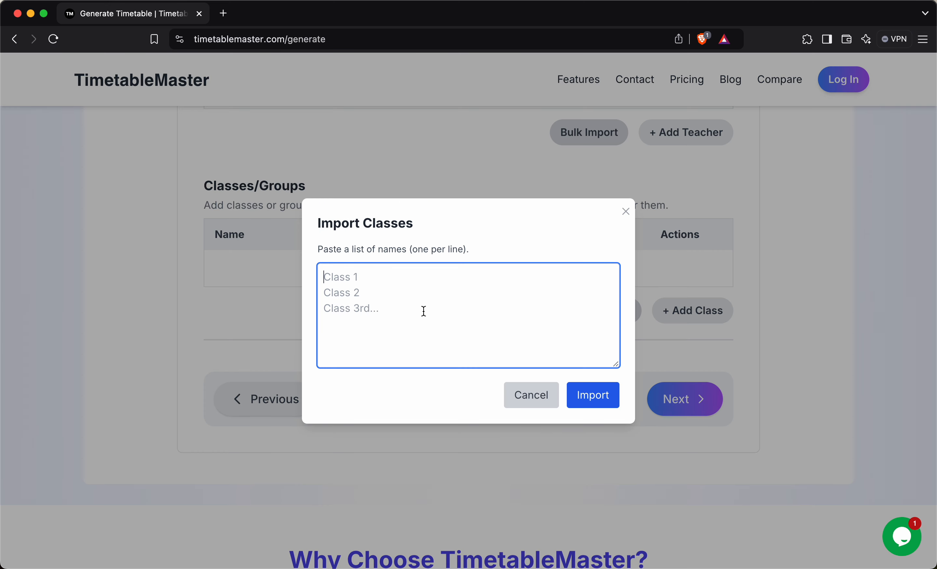
key(super+v)
click(584, 403)
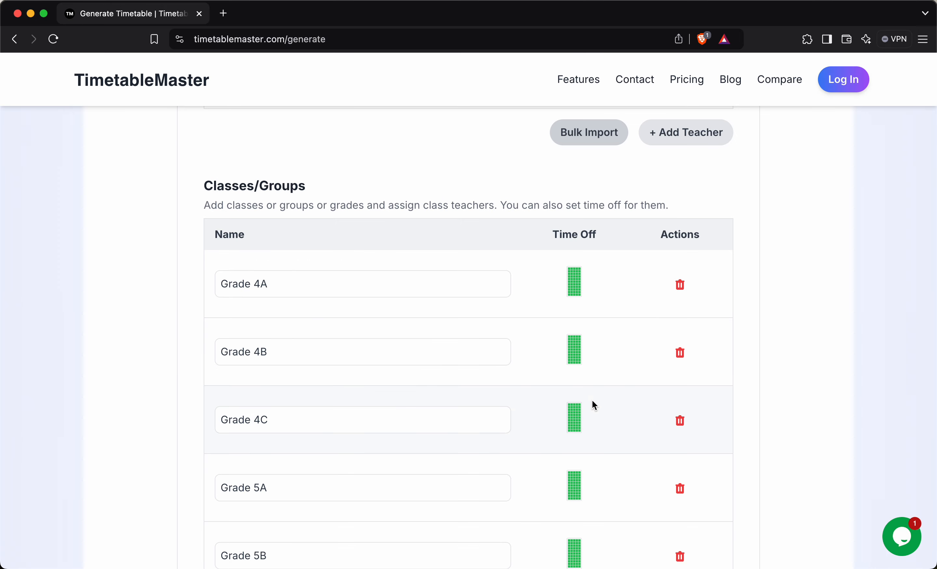
Step: Look over the imported classes, teachers and subjects, and continue to the Lessons step
scroll(486, 398, down, 10)
scroll(486, 397, up, 10)
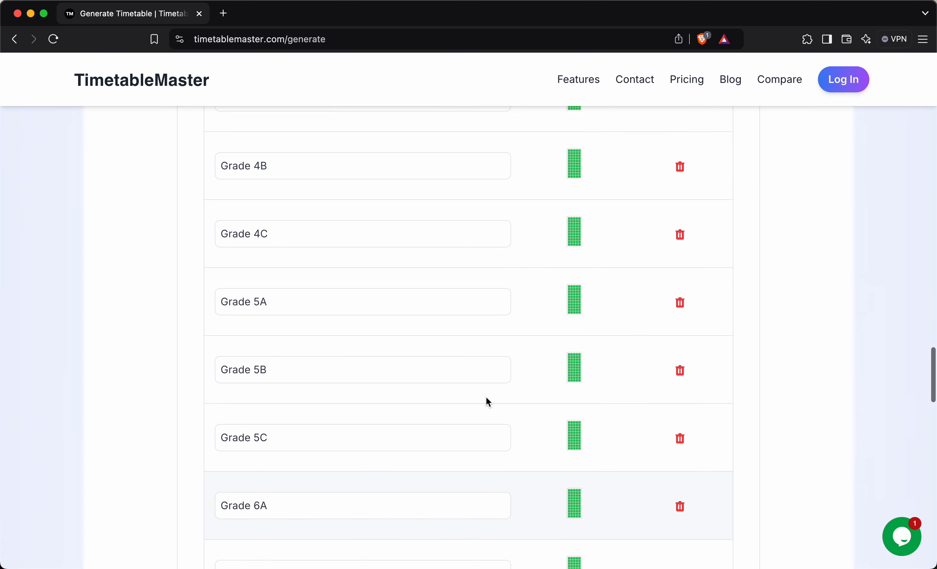
scroll(486, 398, up, 15)
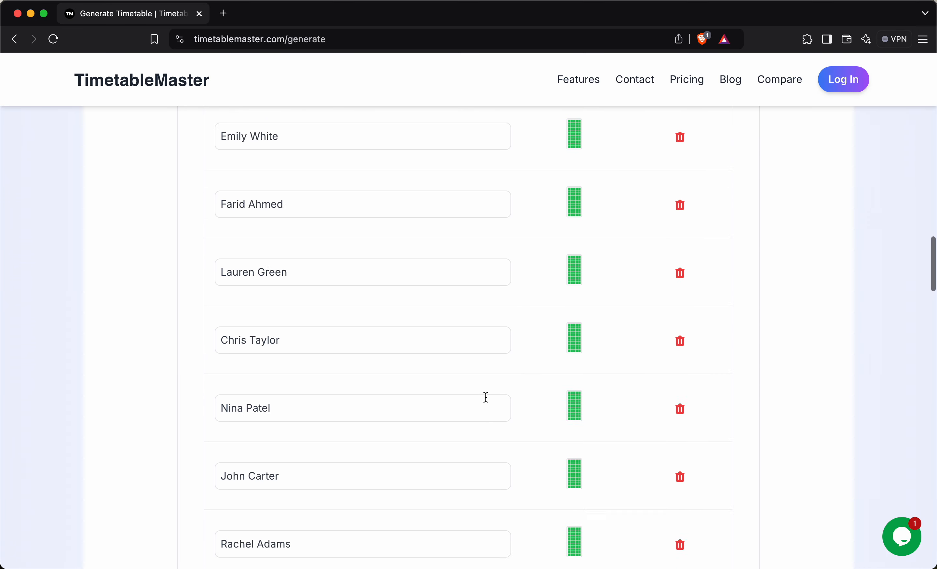
scroll(438, 233, up, 15)
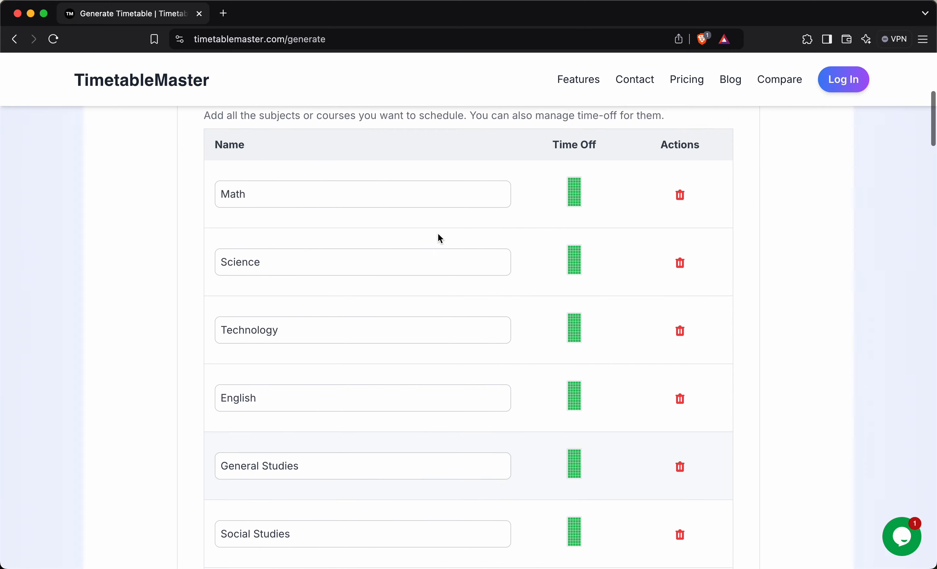
scroll(438, 234, down, 20)
scroll(438, 234, down, 20)
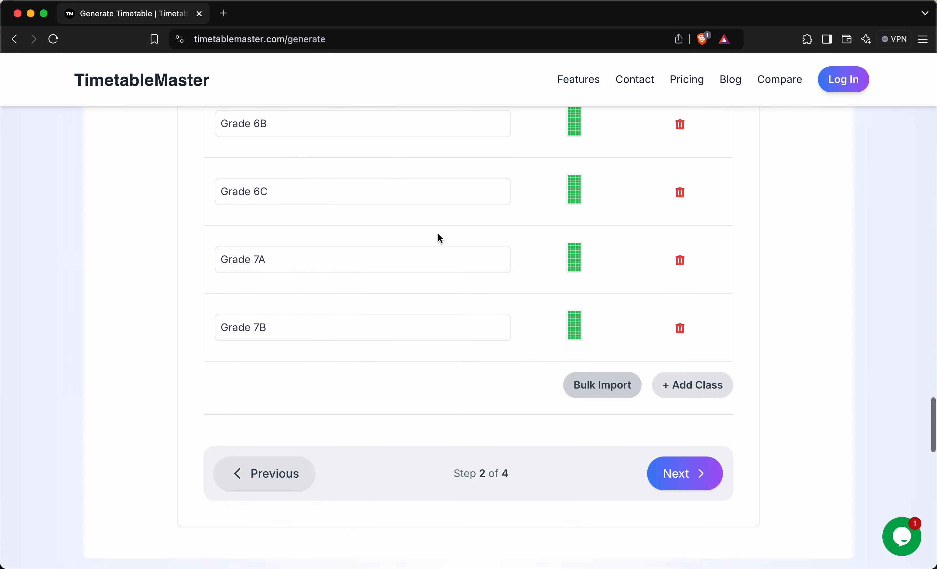
scroll(730, 206, up, 3)
click(700, 222)
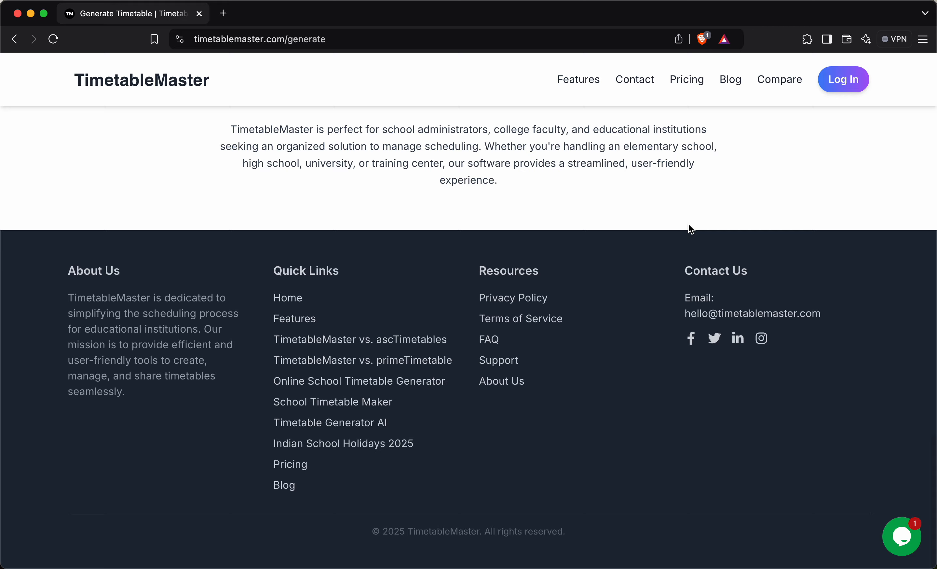
Step: Open the bulk import for lessons and read its required order of teachers, classes, subject and periods per week
scroll(590, 244, up, 15)
scroll(590, 247, up, 9)
scroll(591, 246, down, 3)
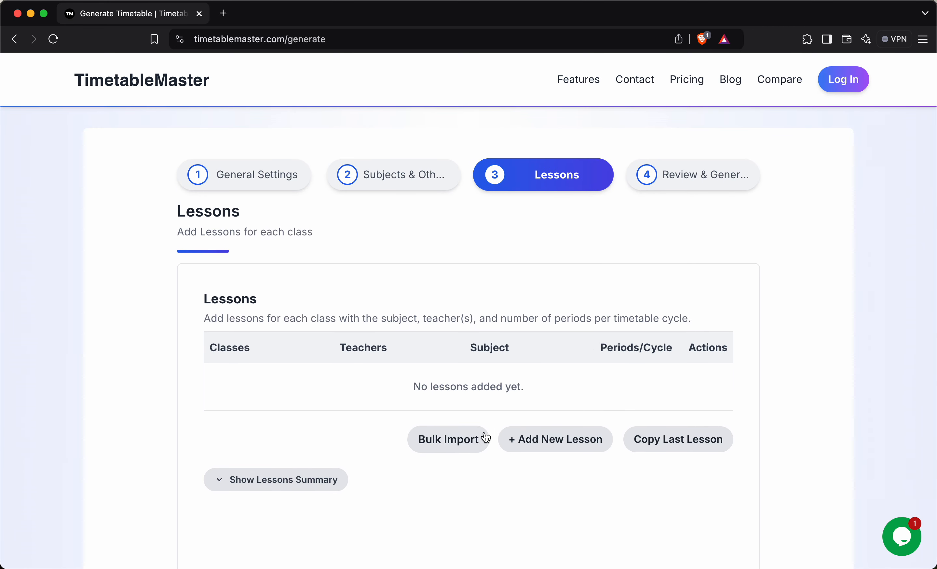
click(485, 438)
click(341, 333)
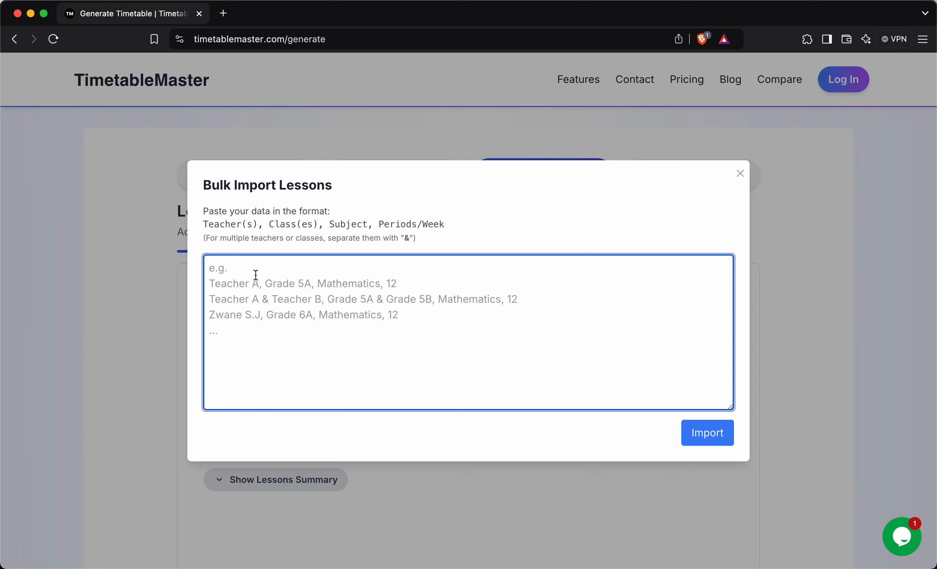
drag(258, 224, 208, 225)
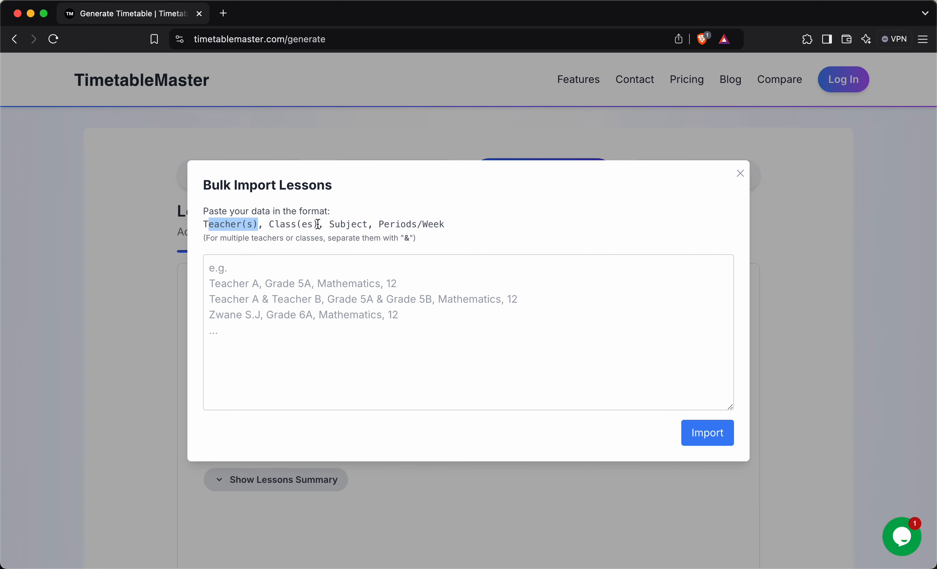
drag(319, 225, 268, 224)
double_click(353, 225)
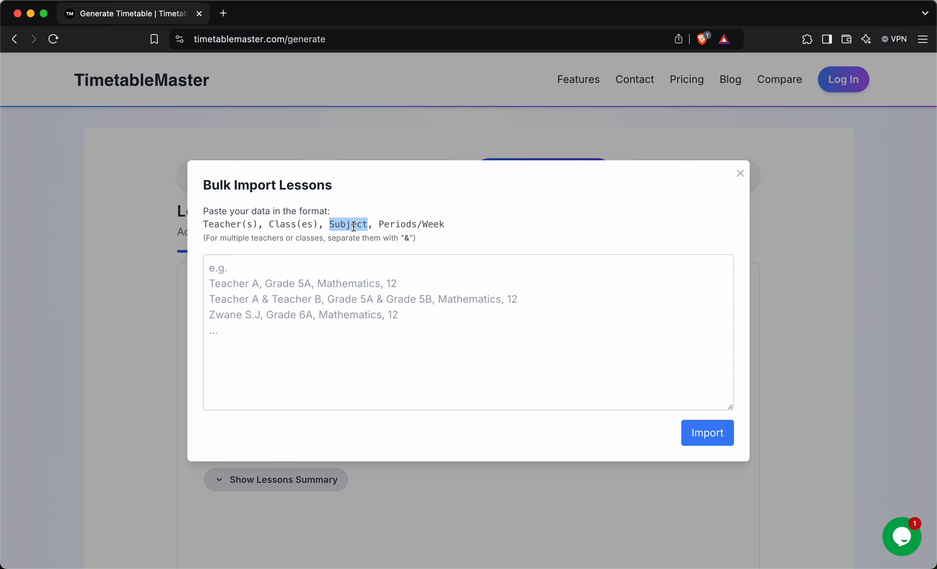
drag(446, 225, 377, 221)
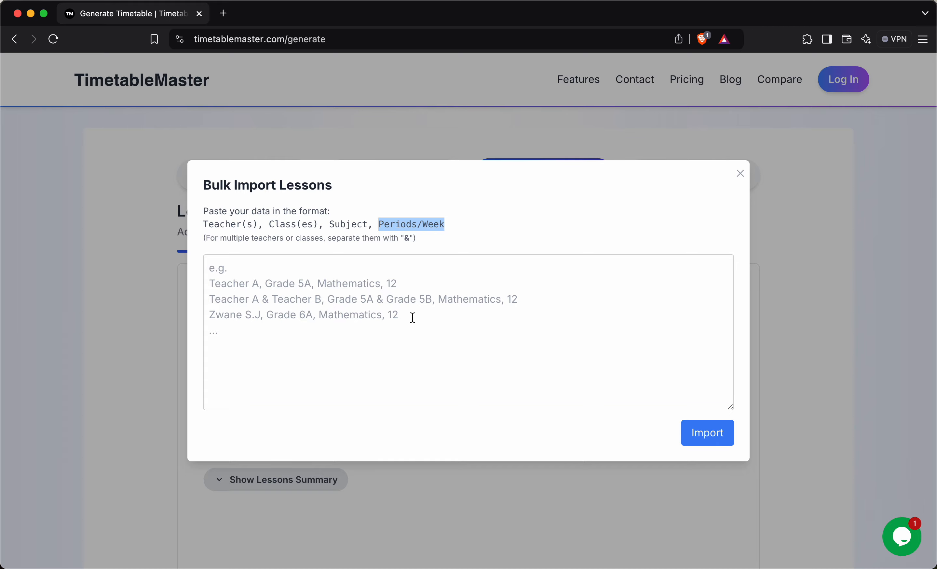
Step: Switch to the text document and copy all the lesson lines listed under the Lessons heading
key(ctrl+Up)
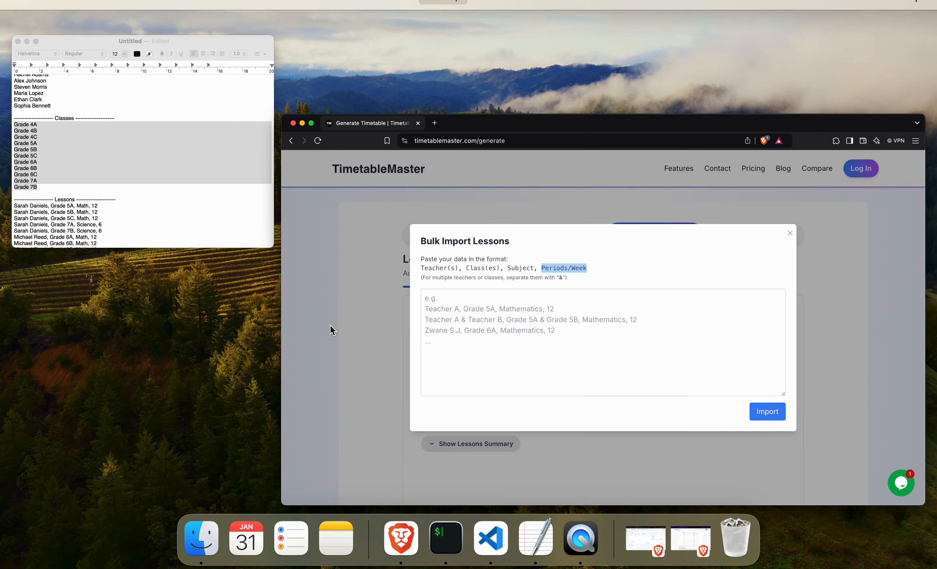
click(132, 160)
scroll(192, 295, down, 10)
scroll(192, 295, down, 15)
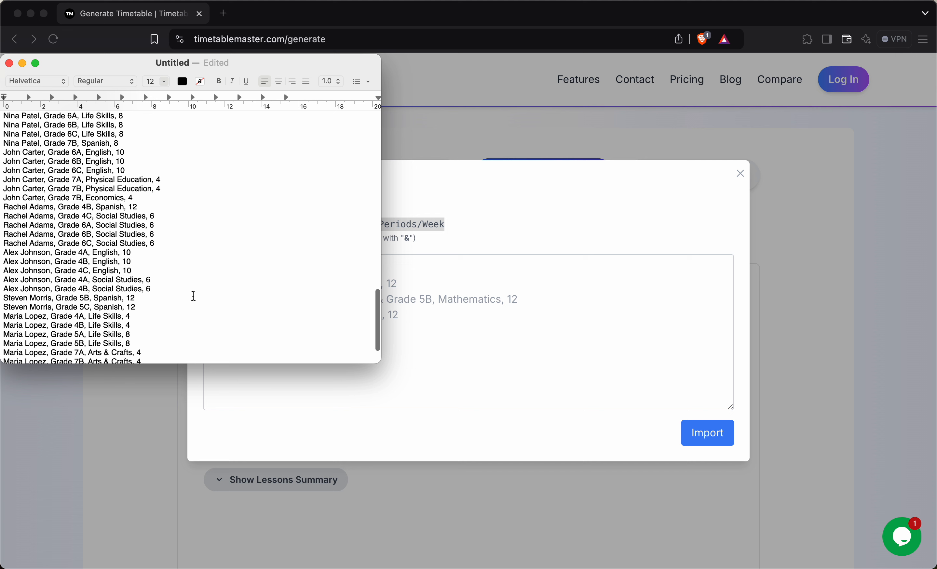
drag(150, 360, 2, 186)
key(super+c)
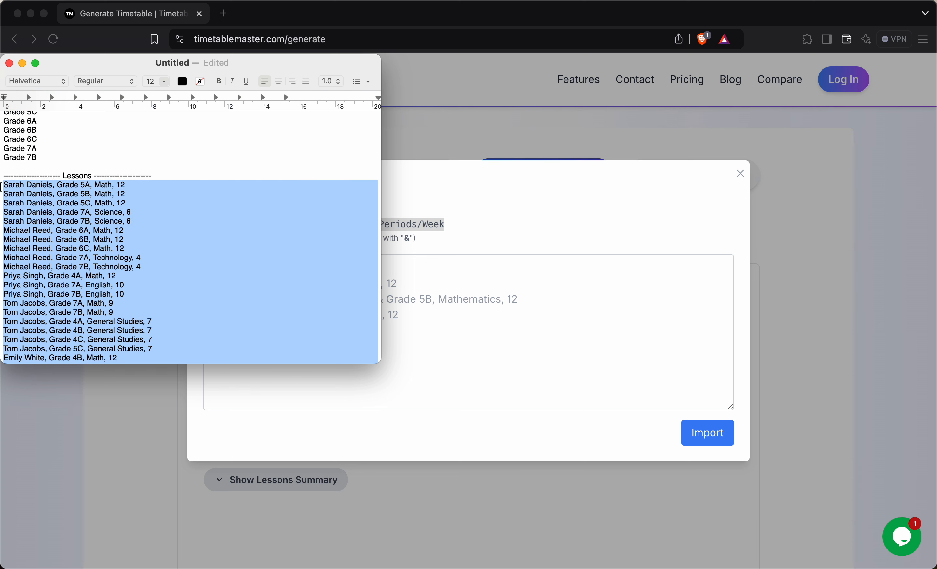
Step: Return to the browser and bulk import the copied lesson lines into Lessons
click(424, 337)
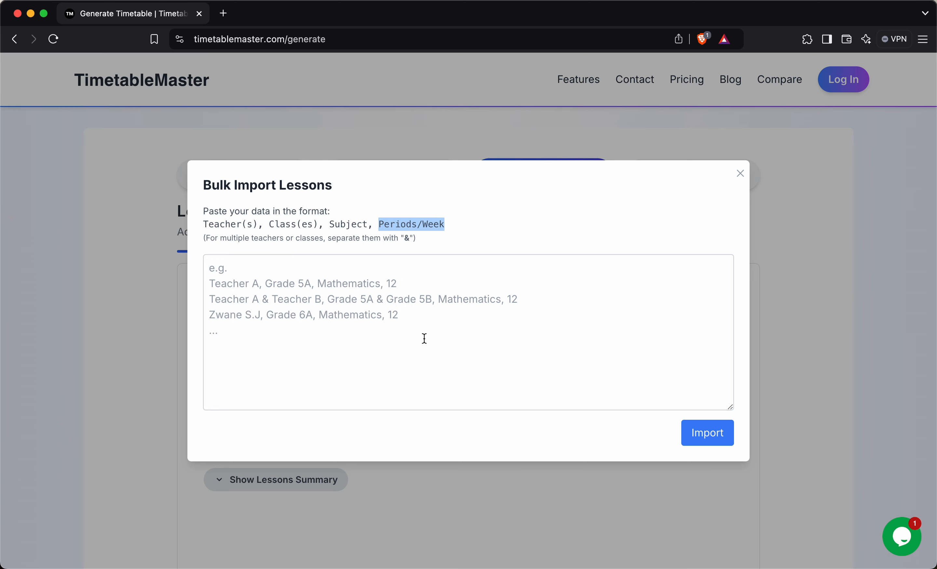
click(402, 326)
key(super+v)
scroll(512, 335, up, 15)
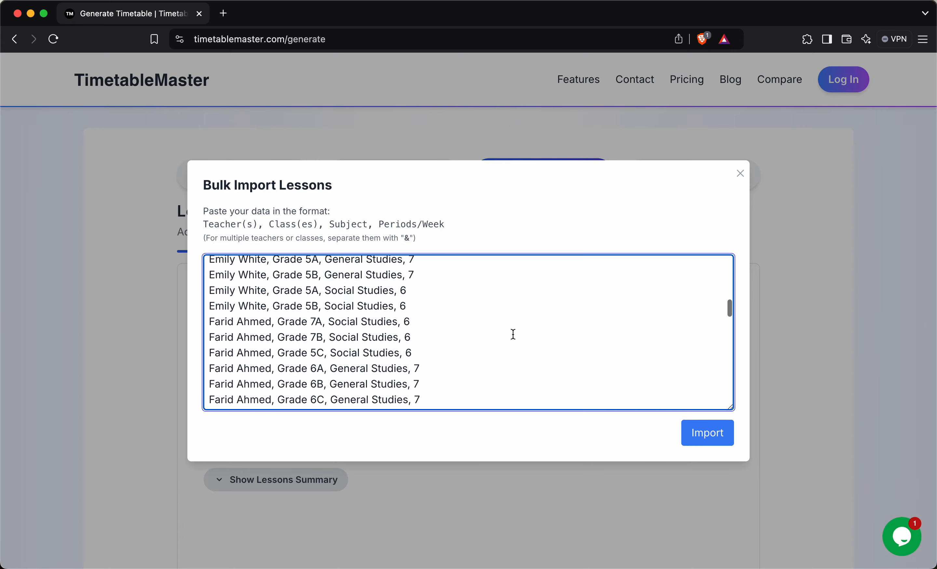
click(713, 439)
Step: Look over the imported lessons with their classes, teachers, subjects and periods per cycle
scroll(599, 439, down, 20)
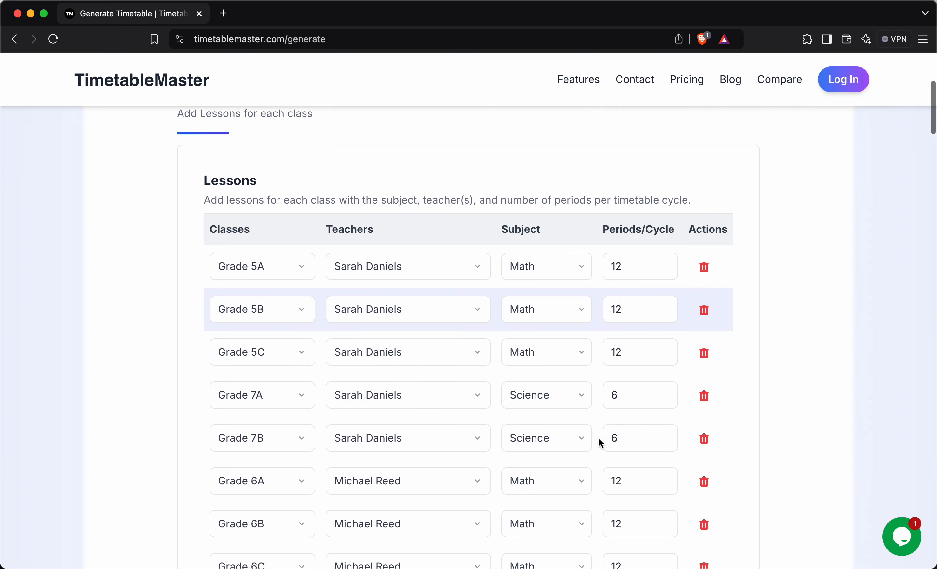
scroll(599, 439, down, 10)
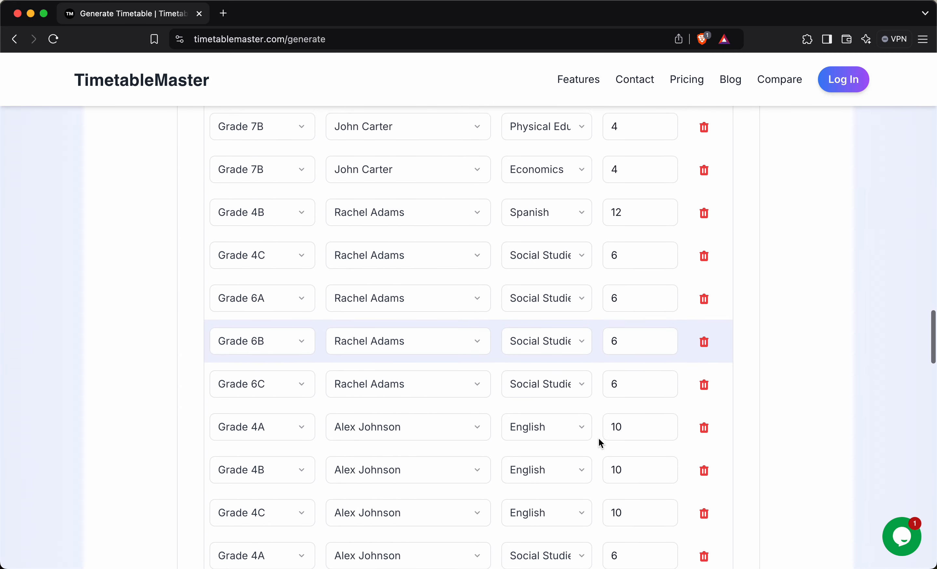
scroll(599, 439, up, 18)
scroll(599, 439, up, 15)
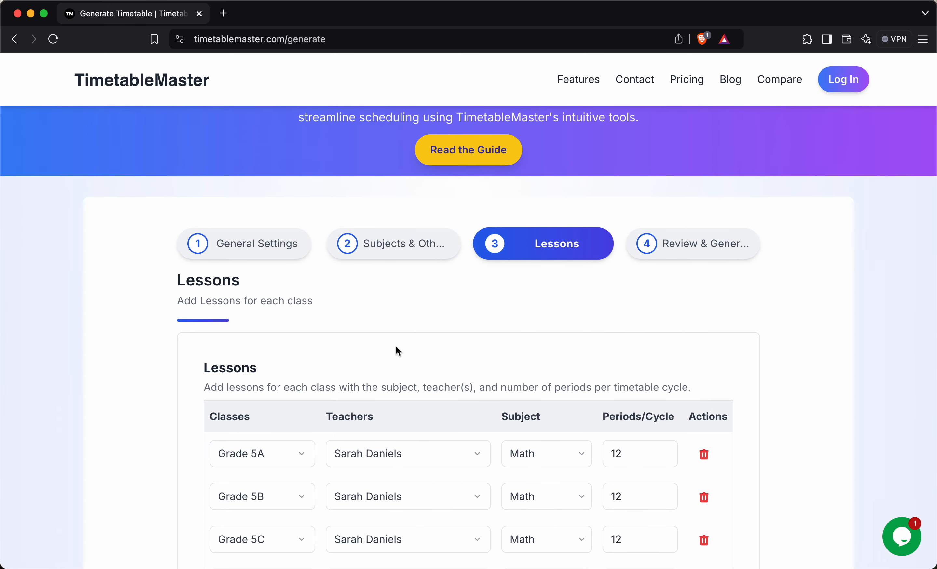
scroll(399, 435, down, 3)
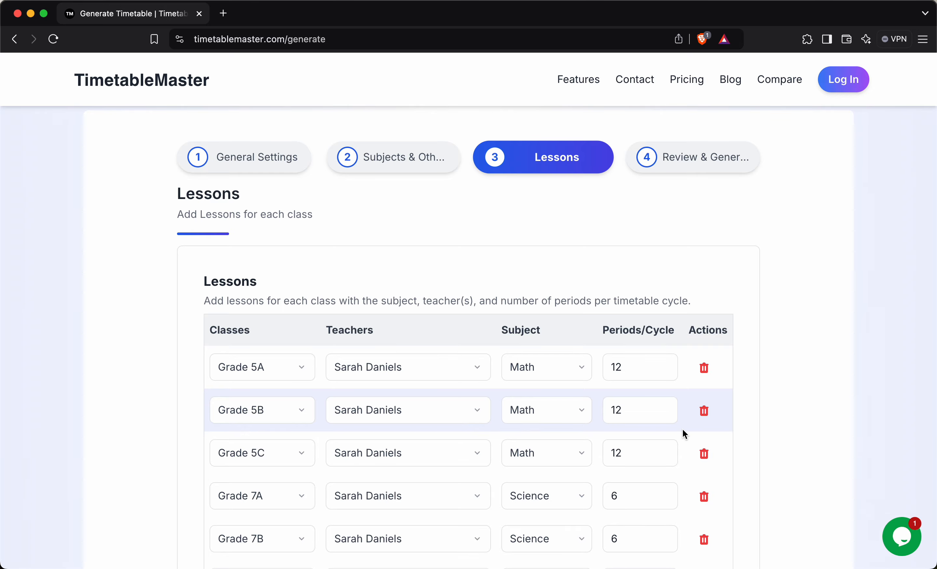
scroll(539, 374, down, 15)
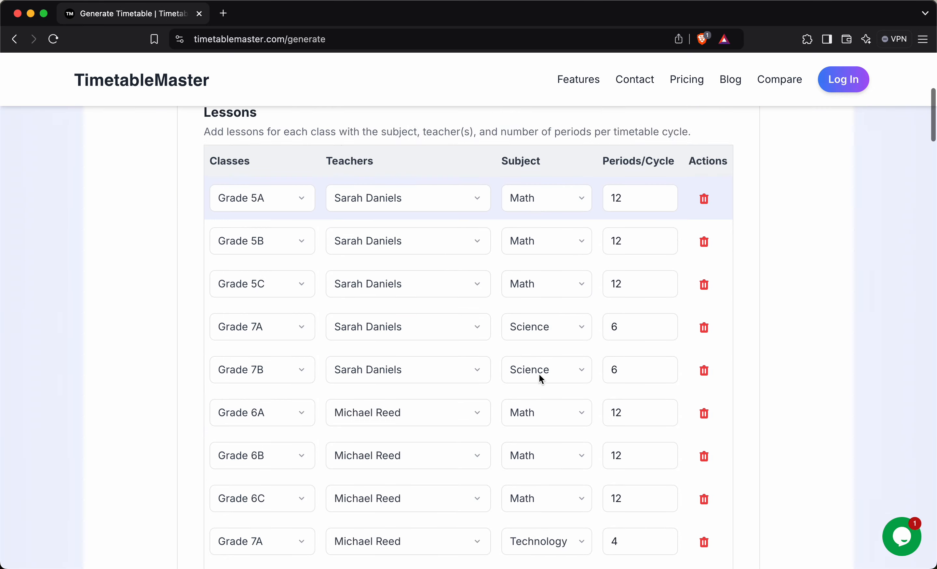
scroll(539, 374, down, 15)
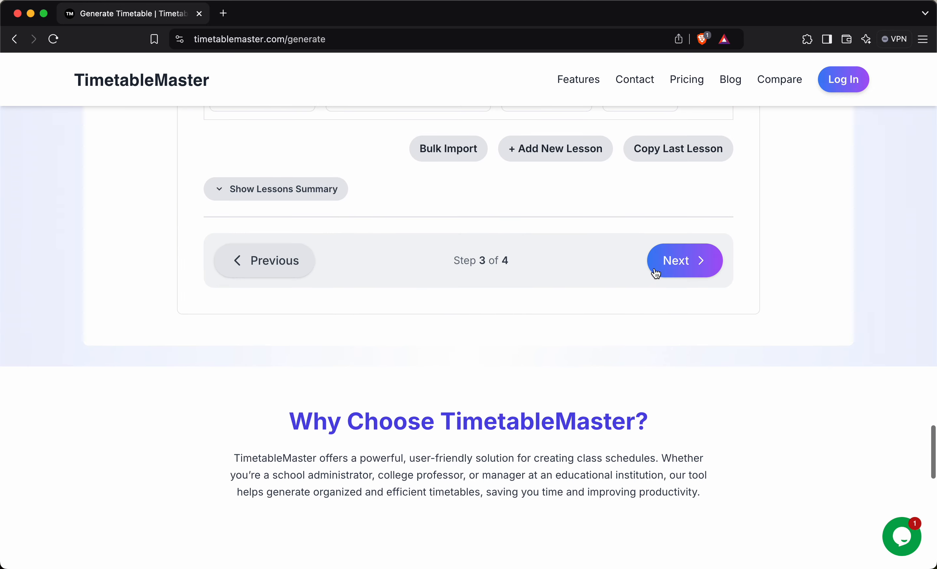
Step: Check the Periods Per Day value in the General Settings step, and return to the Lessons step
scroll(670, 268, down, 15)
scroll(530, 341, up, 20)
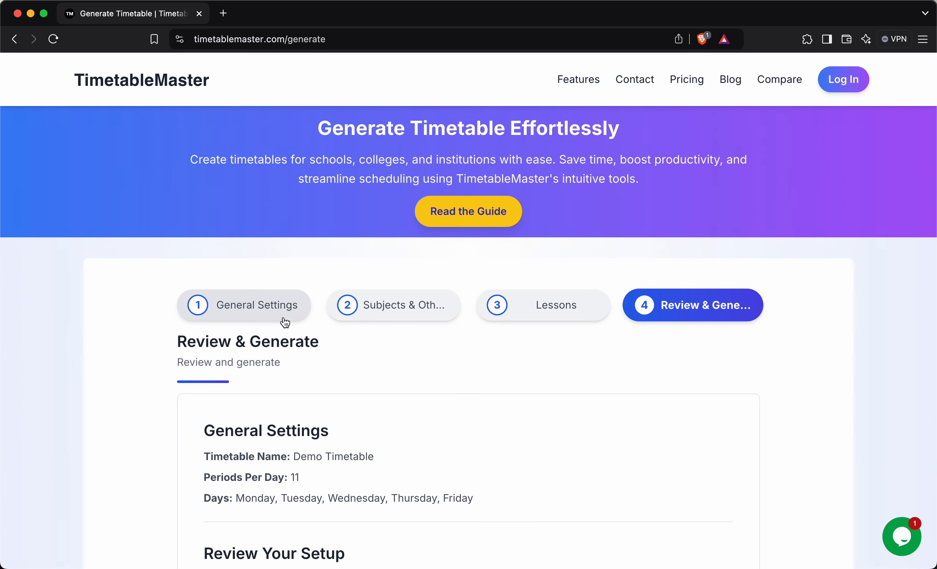
click(284, 314)
scroll(346, 477, down, 3)
click(236, 394)
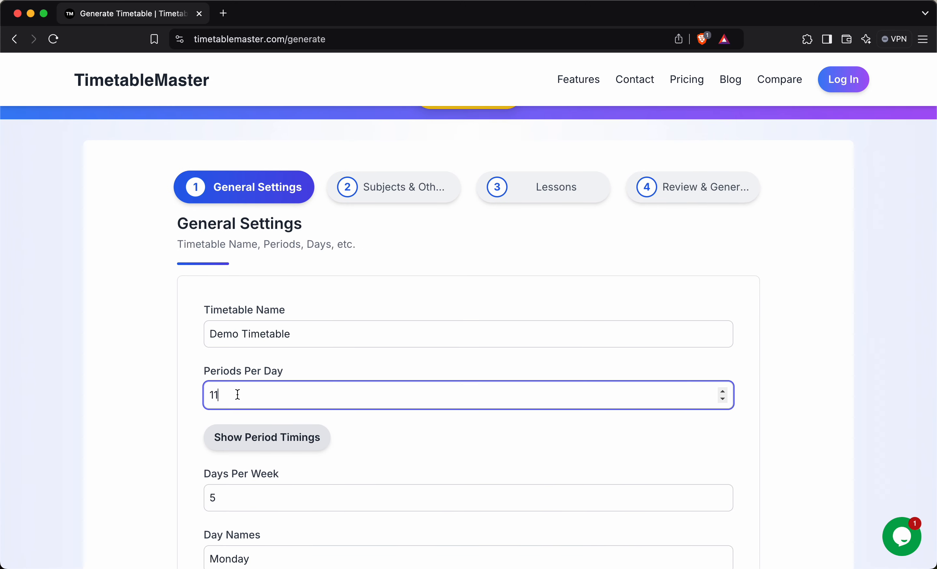
drag(236, 393, 198, 392)
click(550, 200)
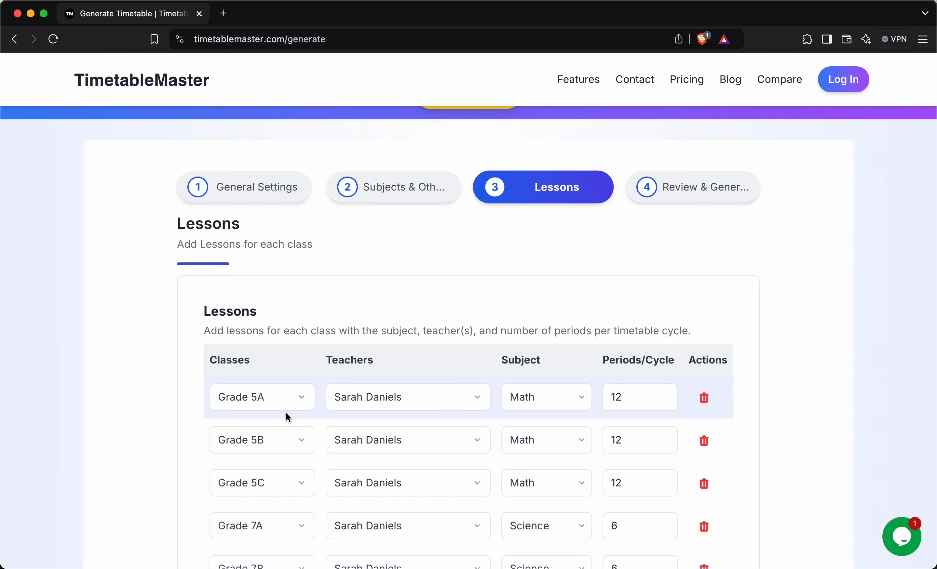
Step: Show the lessons summary below the lesson list and examine each teacher's total periods
scroll(286, 413, down, 20)
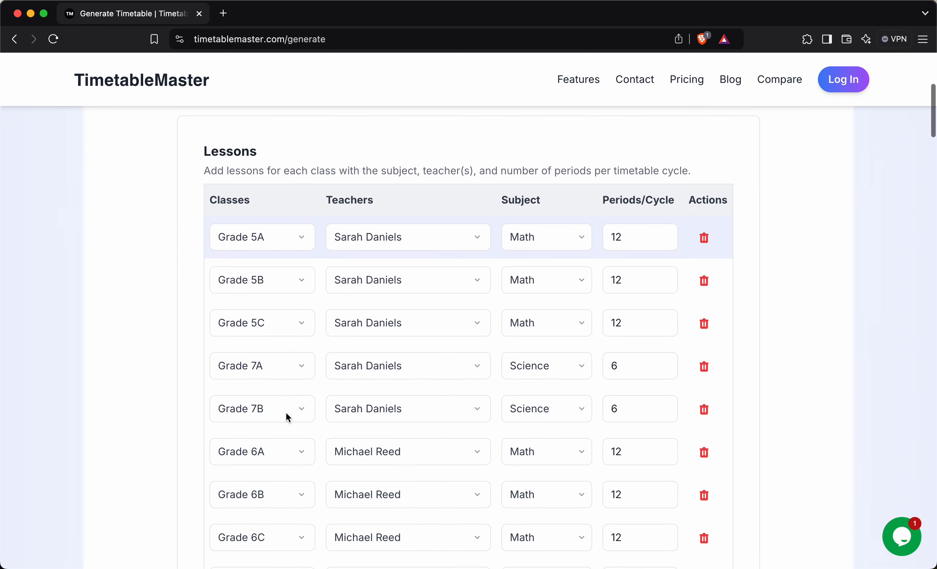
scroll(287, 413, down, 20)
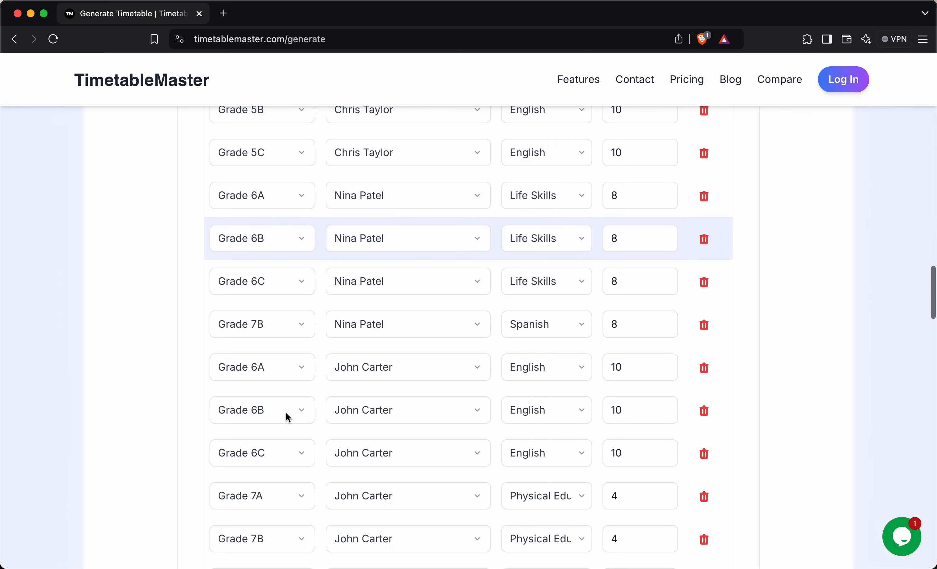
scroll(287, 418, down, 10)
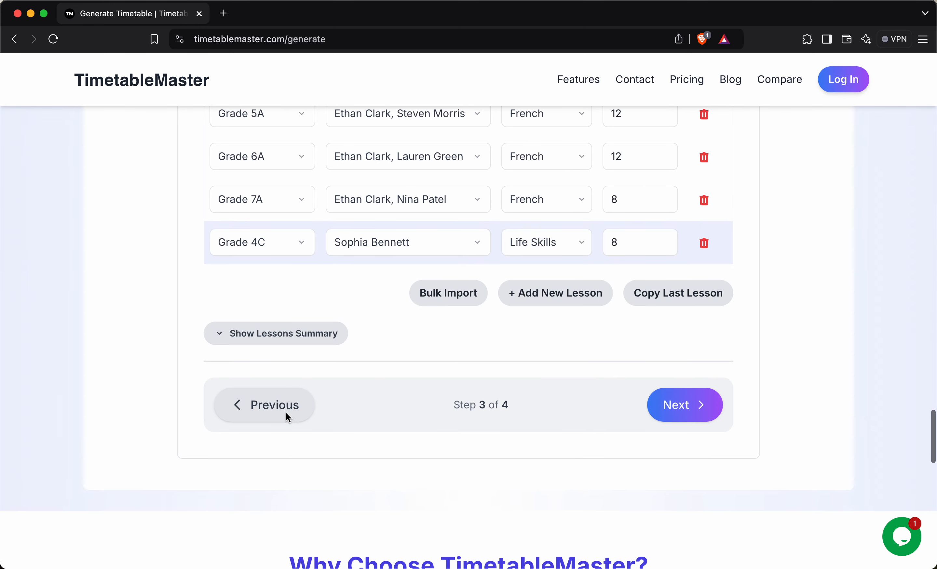
click(306, 309)
scroll(452, 434, down, 2)
scroll(451, 430, down, 5)
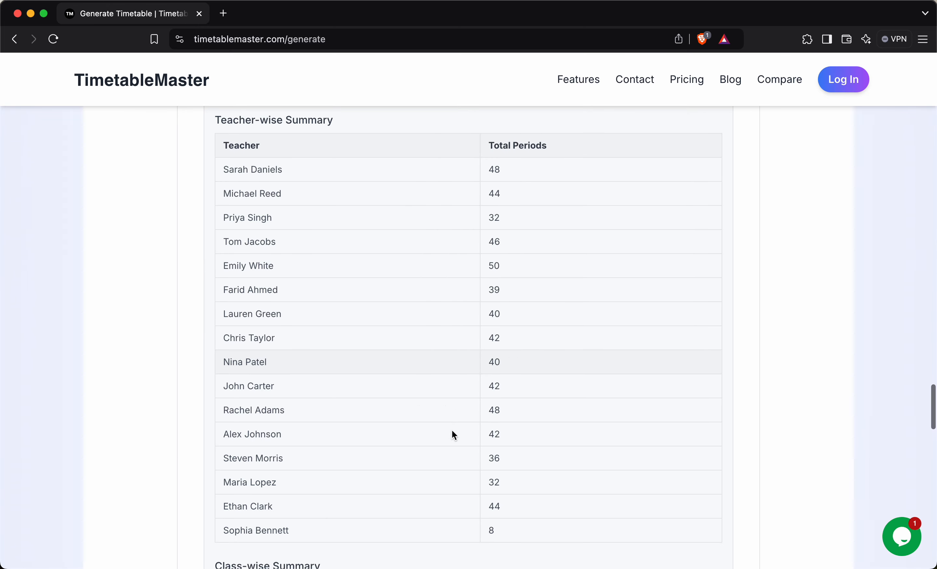
scroll(377, 351, up, 1)
drag(333, 148, 213, 147)
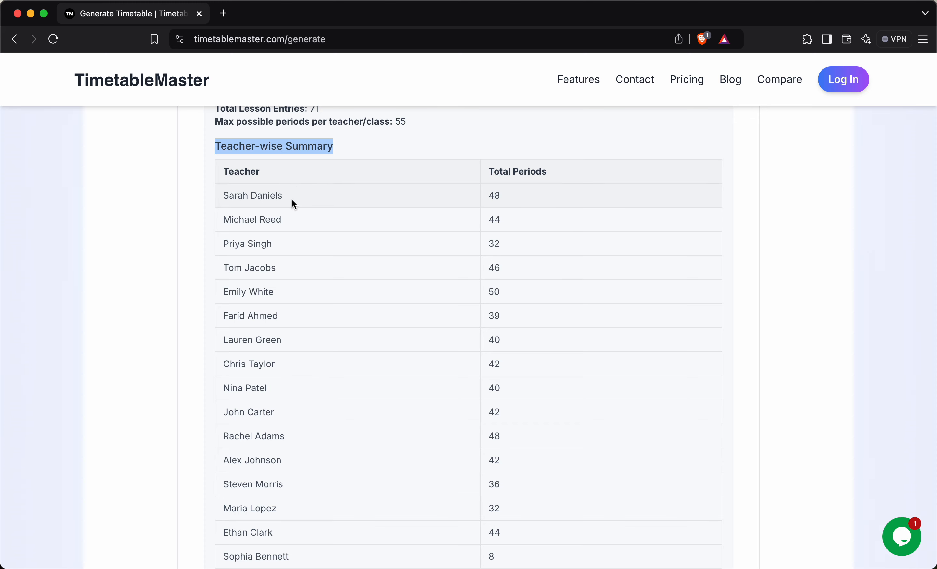
drag(292, 199, 242, 192)
click(238, 197)
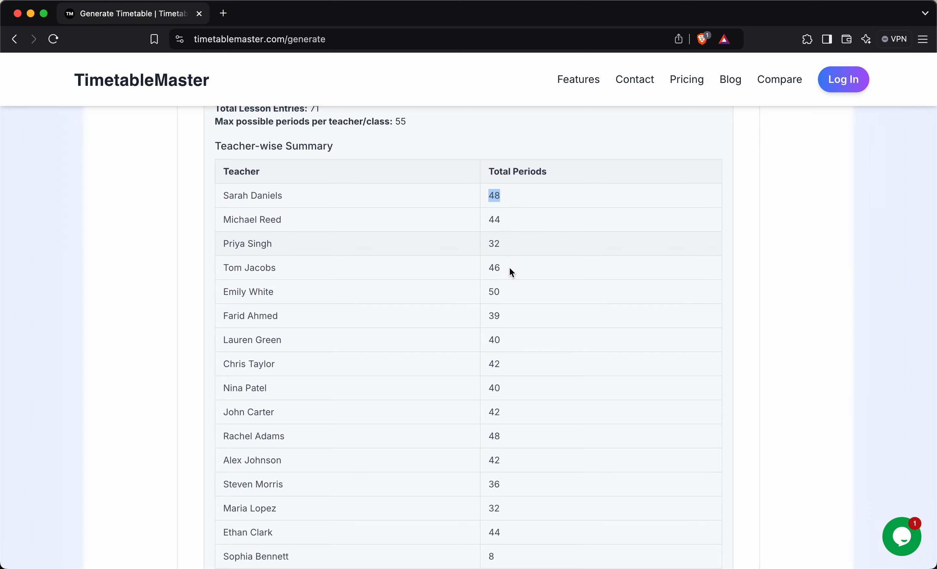
Step: Examine each class's total periods in the Class-wise Summary, and continue to the Review & Generate step
scroll(510, 270, down, 5)
scroll(509, 271, down, 5)
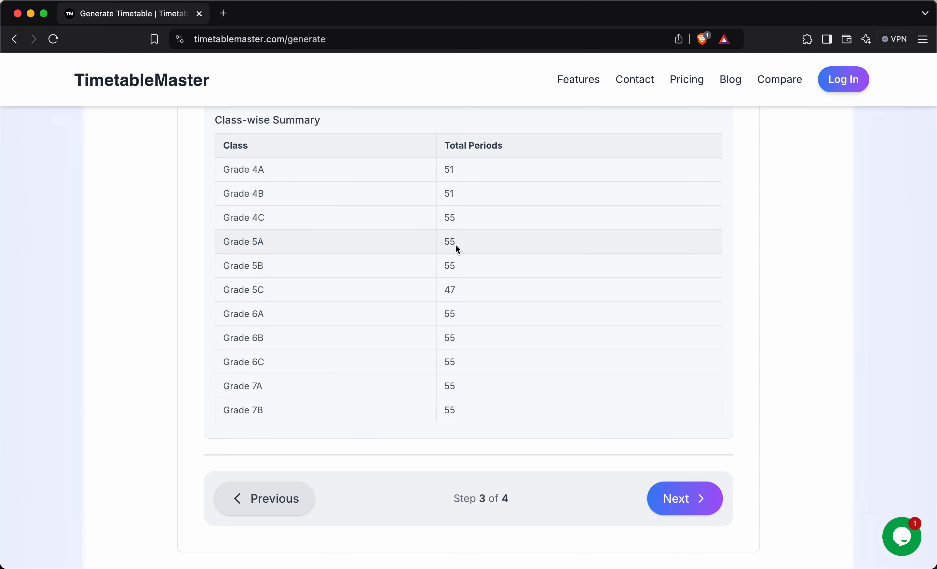
drag(462, 258, 438, 219)
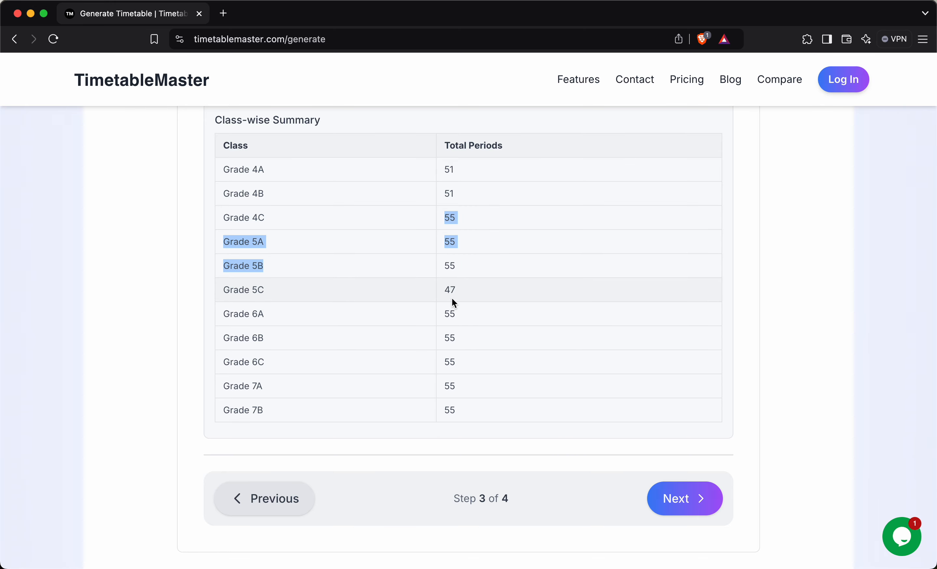
click(682, 499)
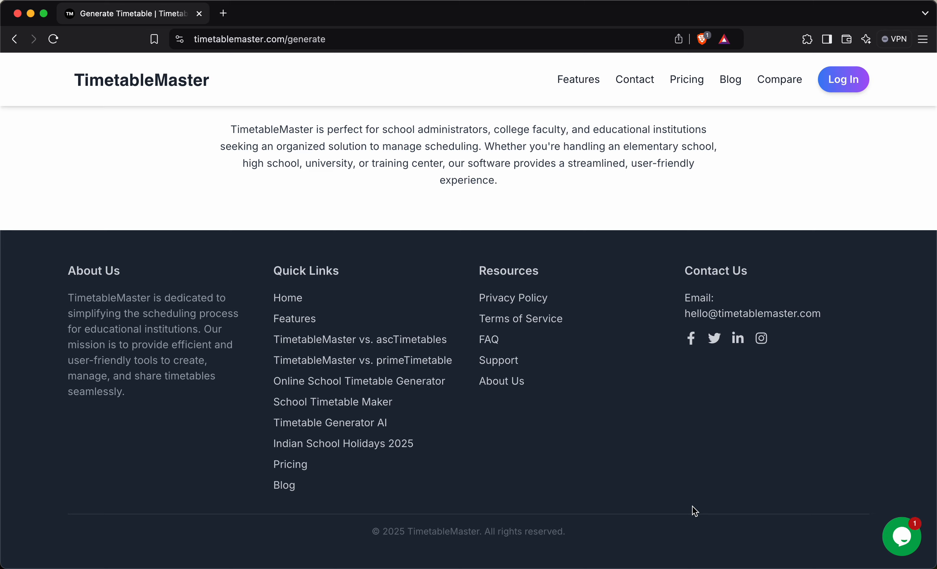
Step: Review the general settings and the setup figures for subjects, classes, teachers, lessons and total lesson periods
scroll(609, 379, up, 10)
scroll(607, 375, up, 3)
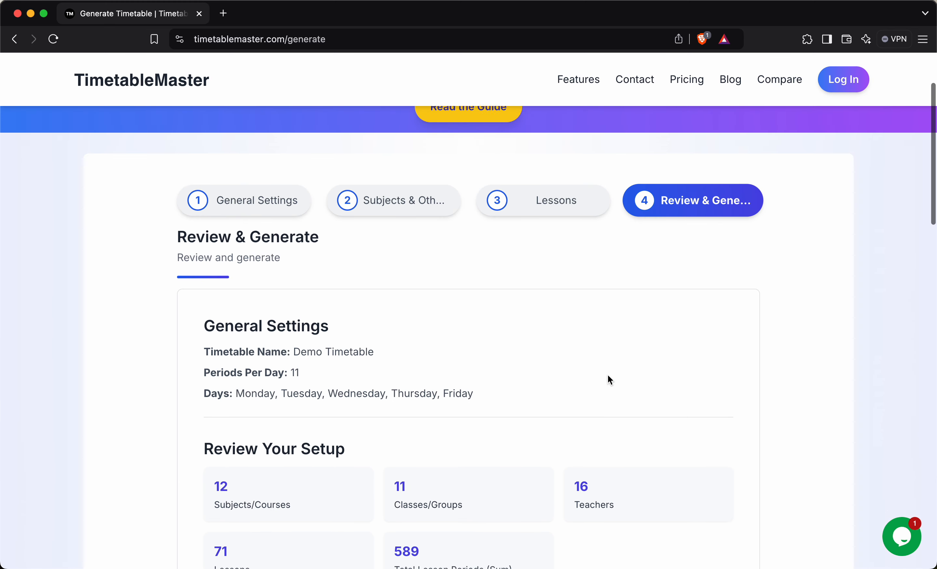
scroll(608, 375, down, 1)
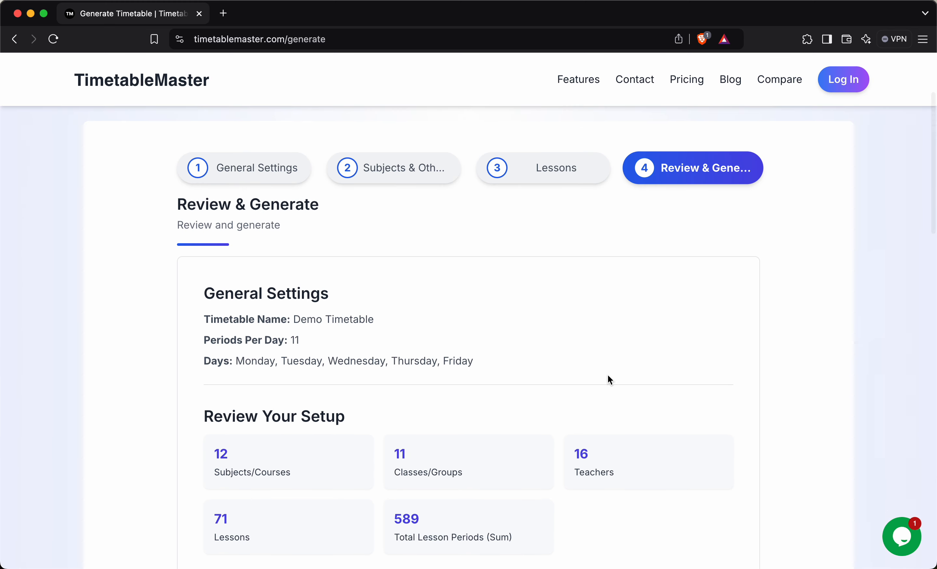
scroll(407, 325, down, 2)
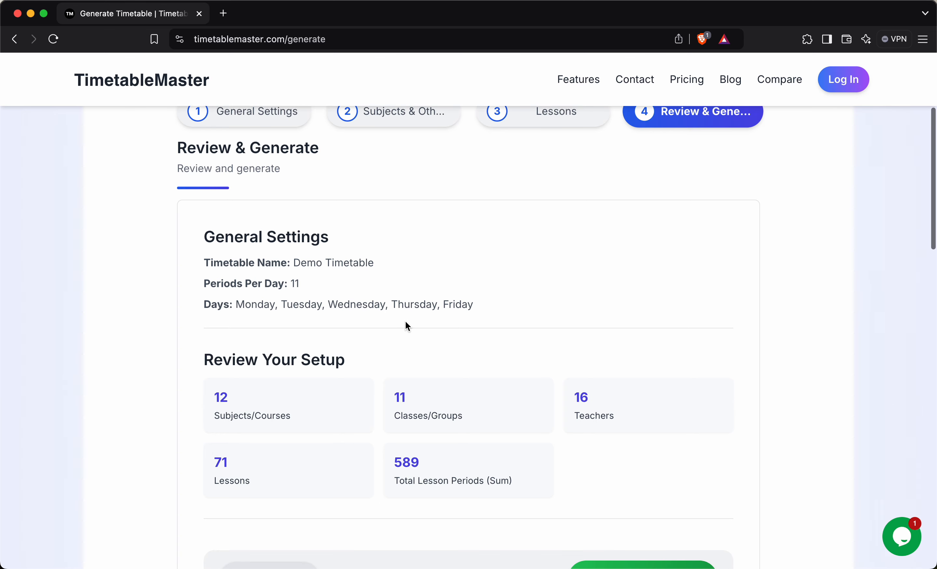
scroll(406, 322, up, 1)
scroll(406, 323, down, 2)
scroll(406, 325, down, 1)
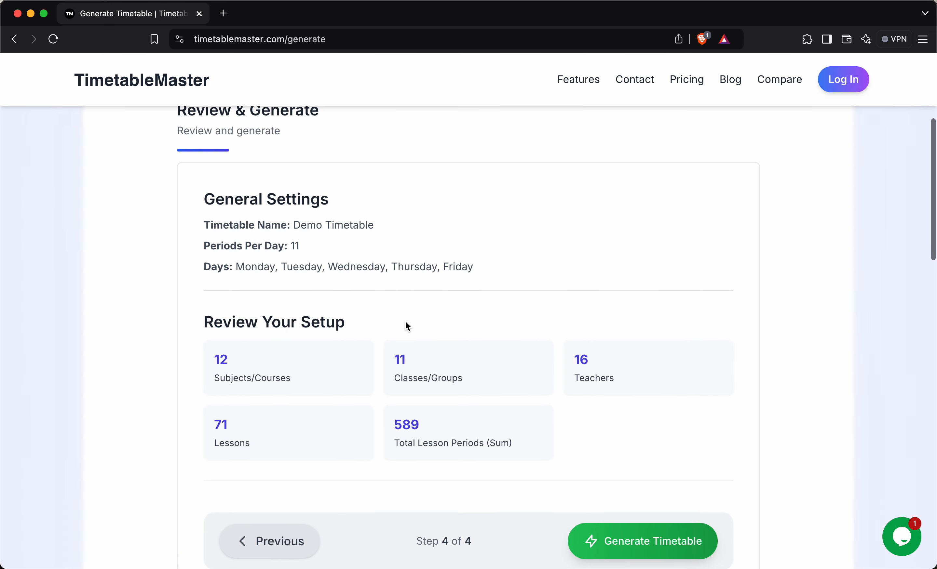
drag(233, 368, 219, 368)
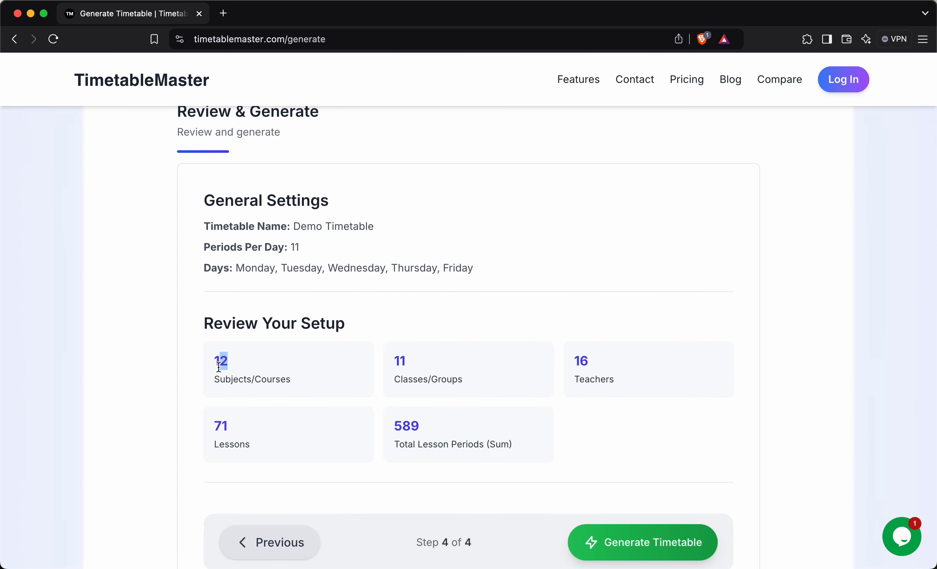
drag(417, 368, 389, 366)
drag(599, 364, 565, 360)
drag(238, 434, 212, 430)
drag(441, 433, 394, 428)
double_click(409, 427)
Step: Start generating the timetable from the reviewed setup
scroll(531, 438, up, 1)
scroll(530, 438, down, 5)
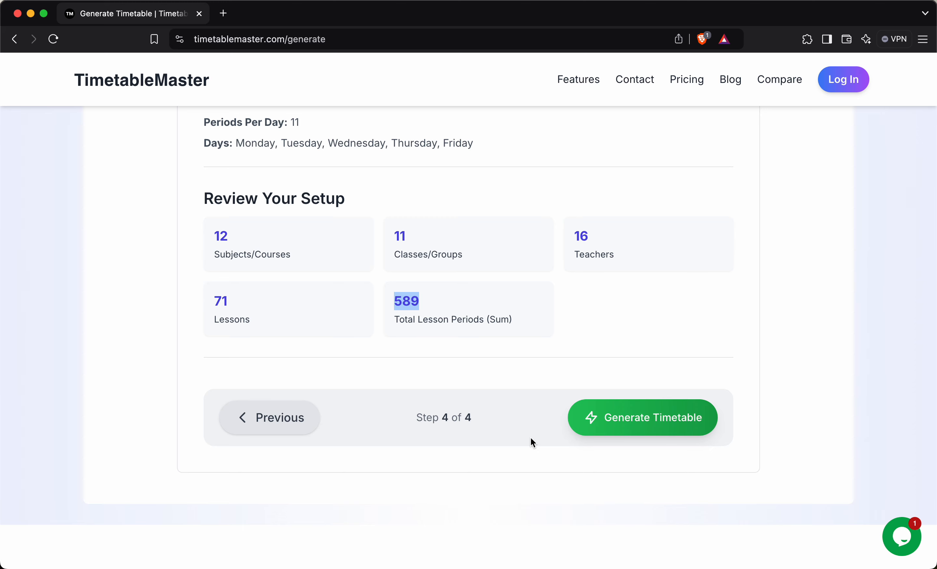
click(550, 348)
click(606, 413)
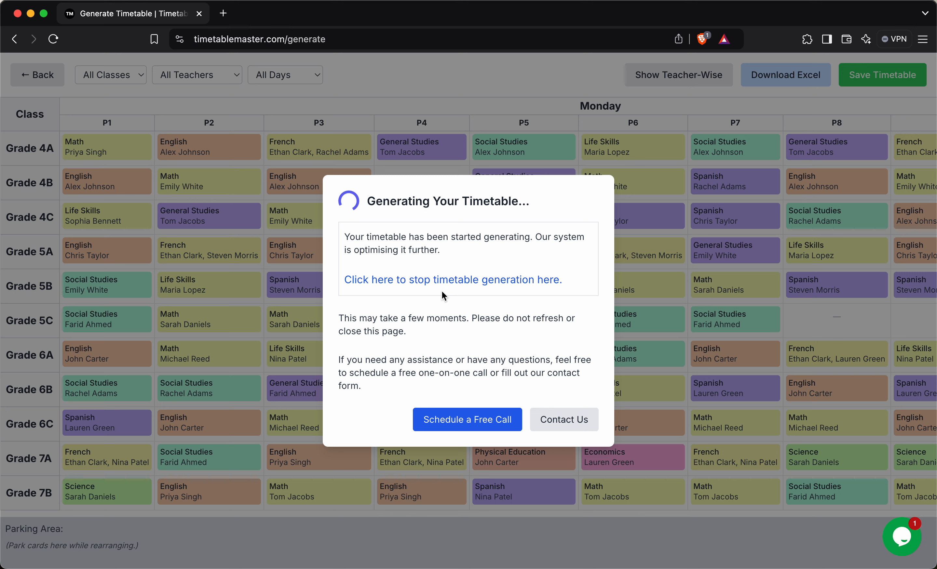
Step: Stop the timetable generation and look over the generated class-wise timetable across Monday and into Tuesday
click(424, 283)
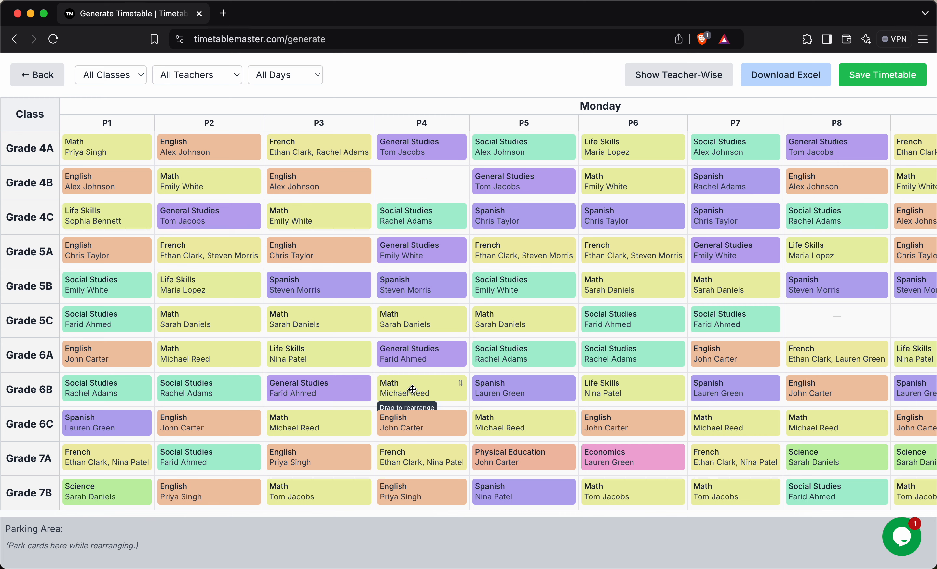
scroll(413, 390, right, 6)
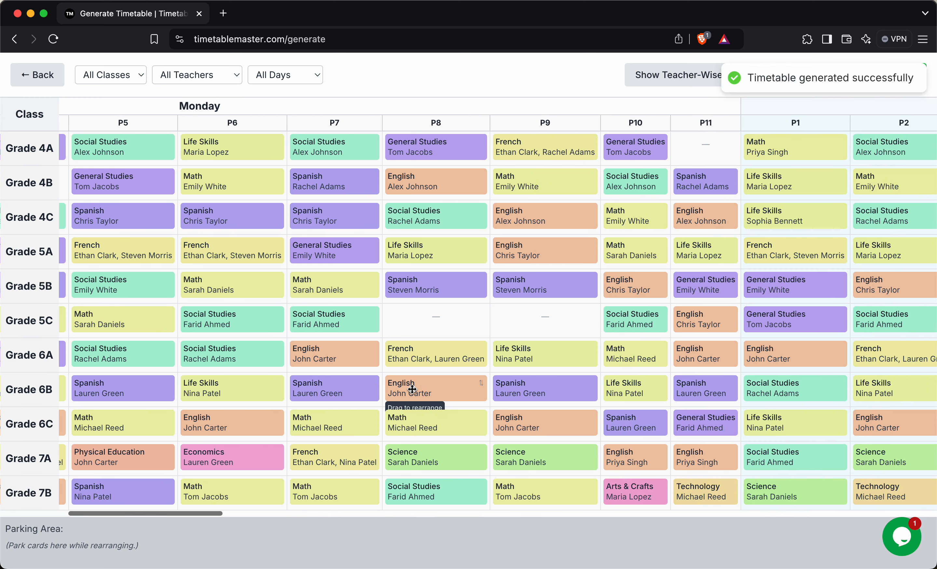
scroll(412, 389, left, 6)
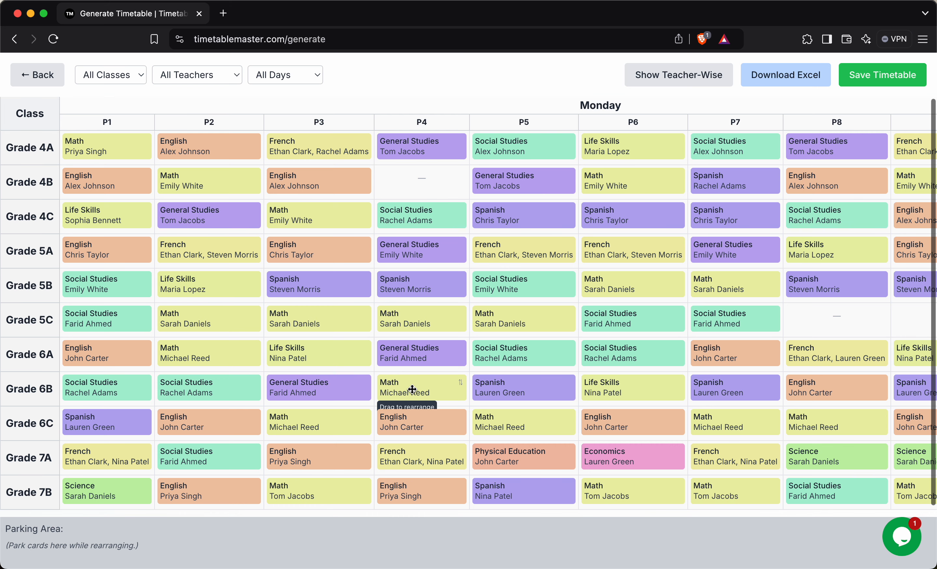
Step: Filter the timetable to Grade 4A, examine its lessons across the days, and show all classes again
click(114, 78)
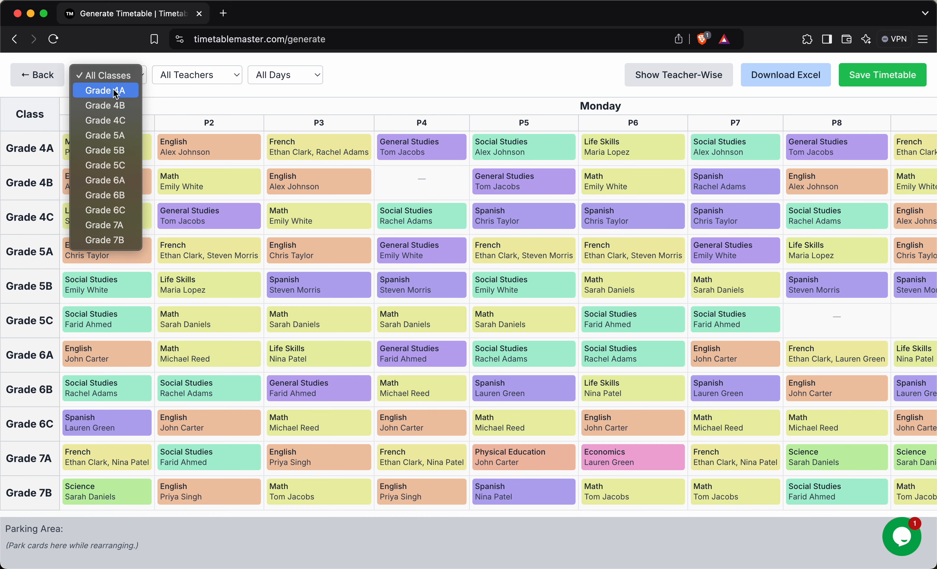
click(115, 92)
scroll(357, 286, right, 8)
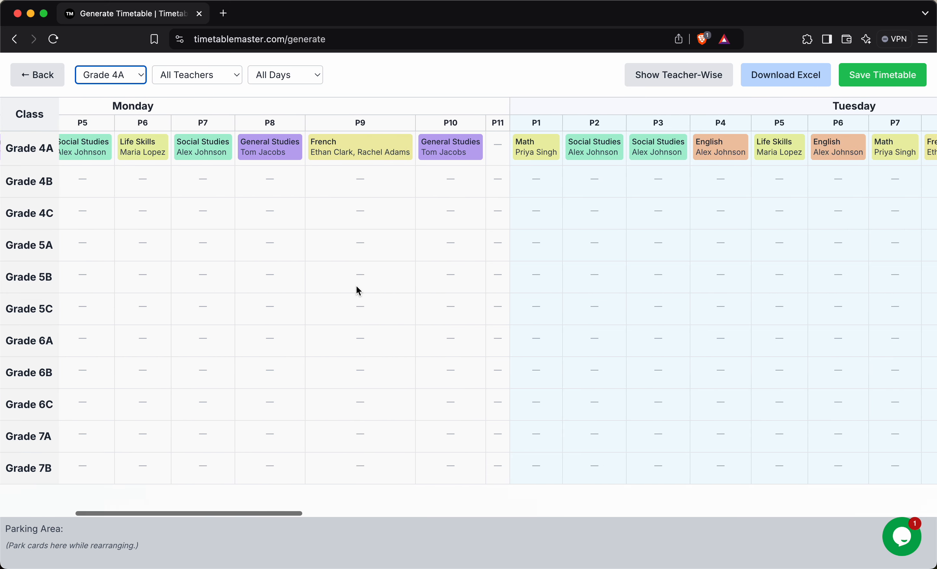
scroll(356, 287, left, 6)
scroll(334, 181, right, 3)
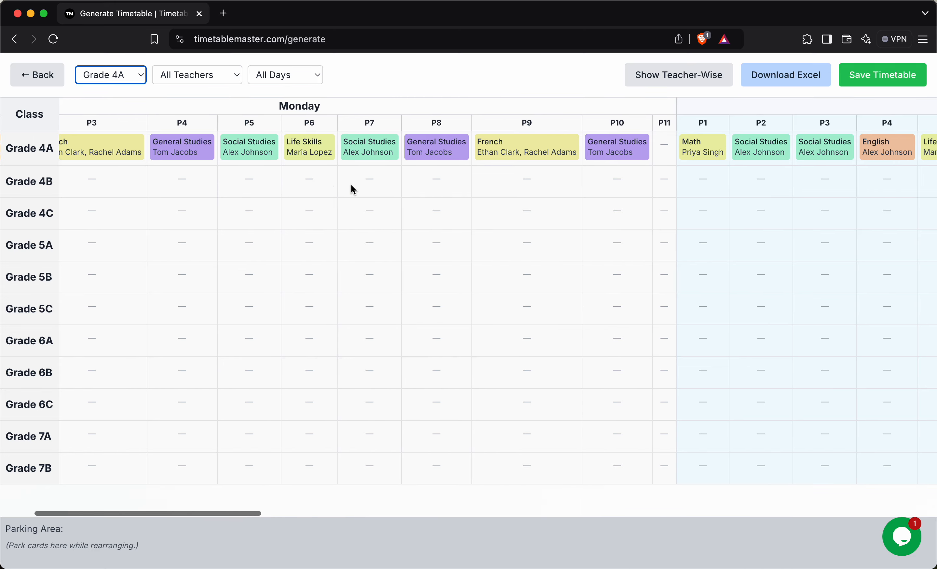
scroll(335, 182, left, 5)
click(124, 78)
click(105, 58)
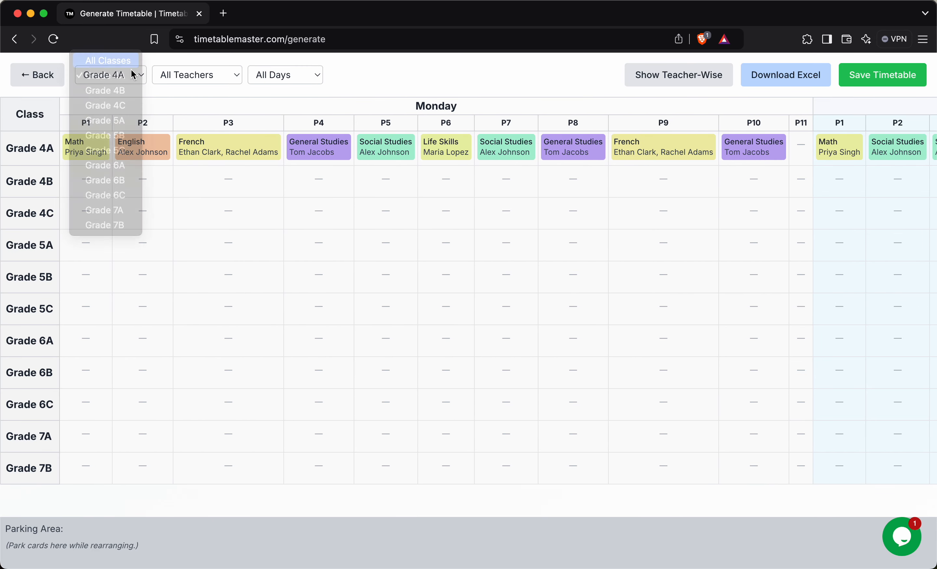
Step: Filter the timetable to Tuesday, examine every class's periods, and return to showing all days
click(291, 73)
click(291, 107)
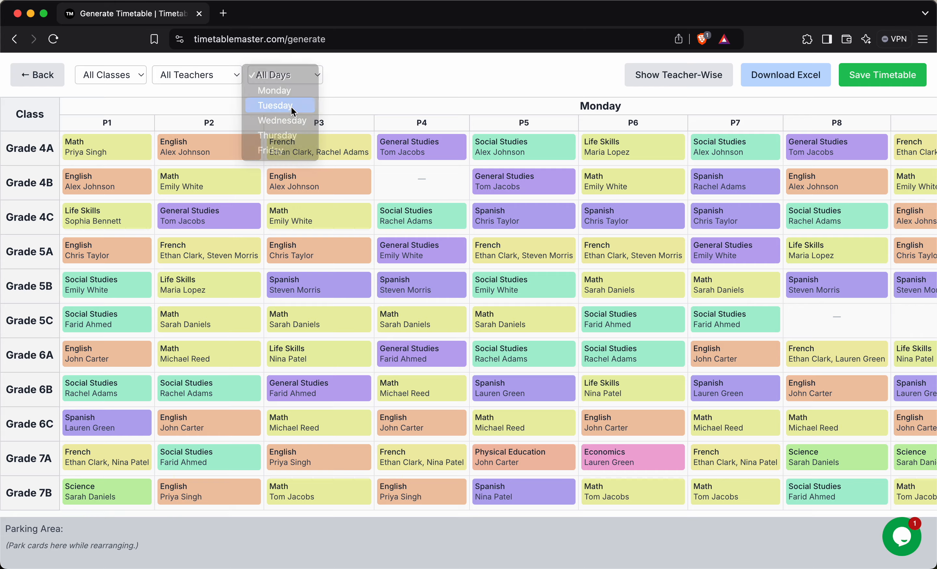
scroll(488, 266, right, 3)
scroll(487, 266, right, 2)
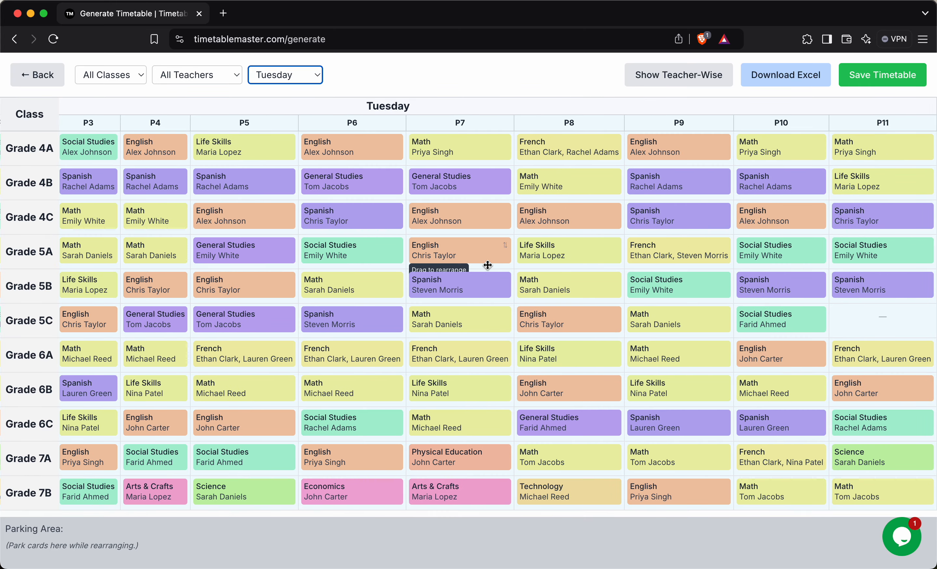
click(302, 82)
click(275, 46)
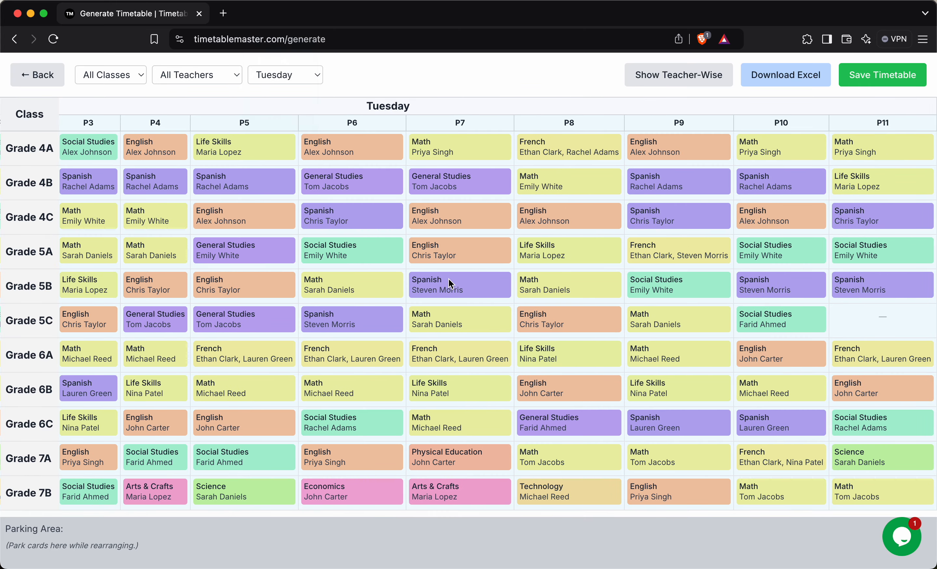
scroll(449, 280, right, 8)
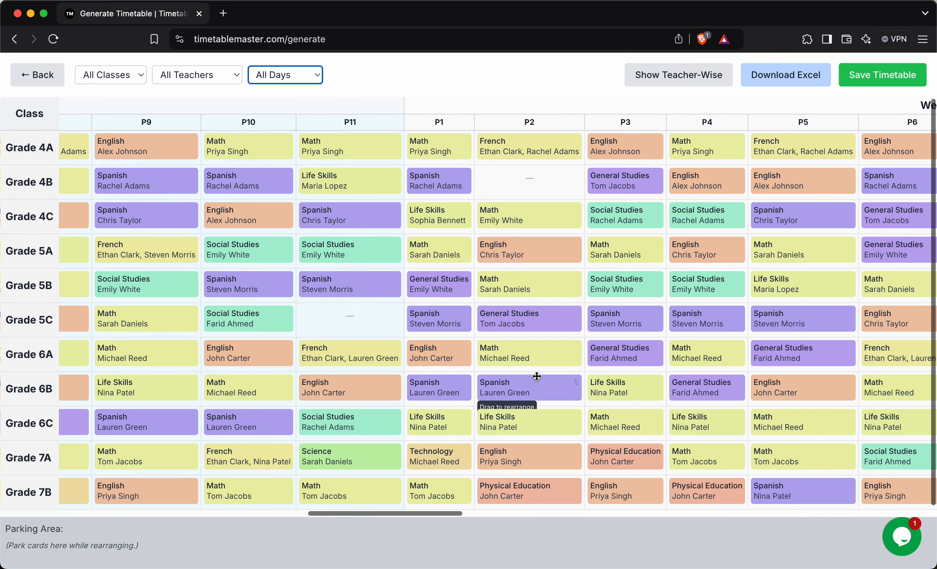
Step: Switch to the teacher-wise timetable and look over the teachers' lessons across the week
click(687, 75)
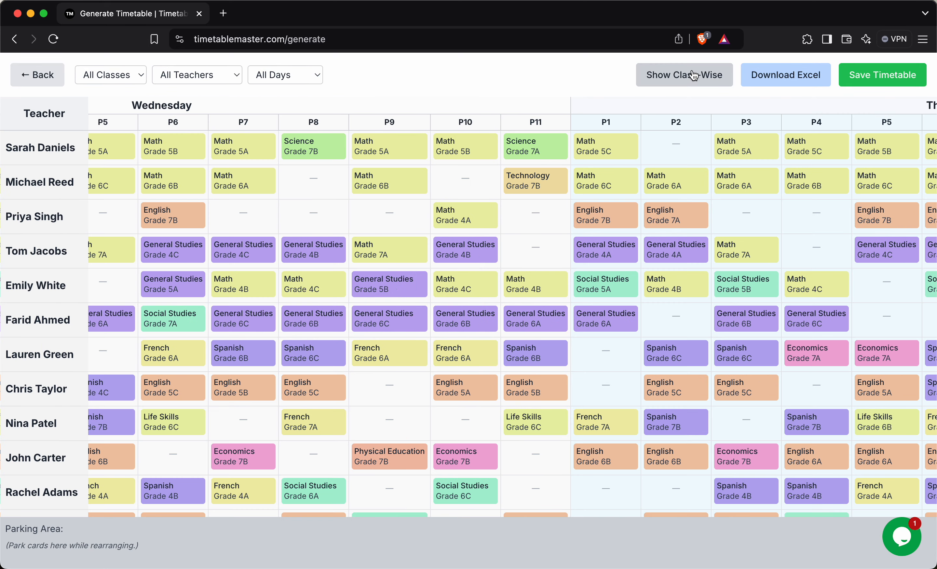
scroll(633, 253, down, 4)
scroll(632, 252, up, 5)
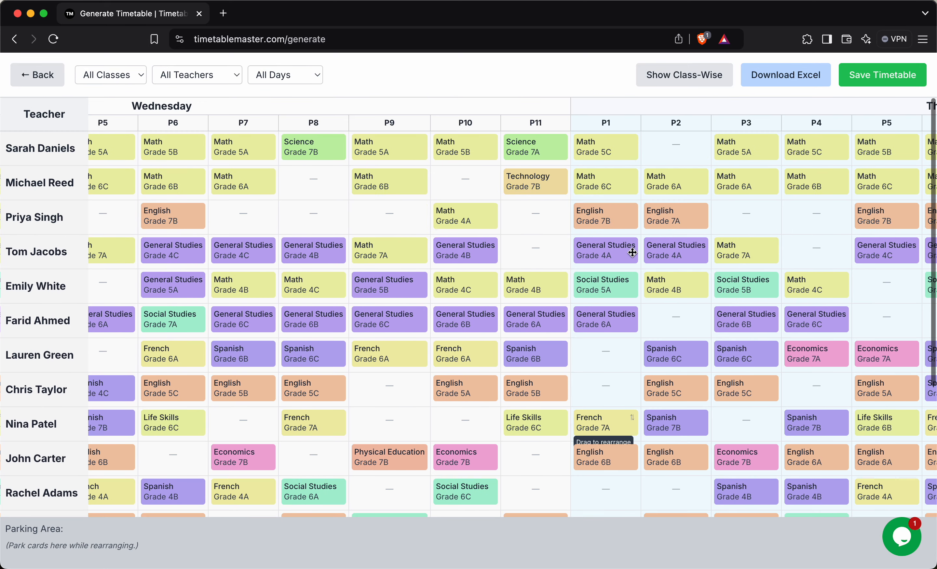
scroll(346, 194, left, 5)
scroll(346, 193, left, 6)
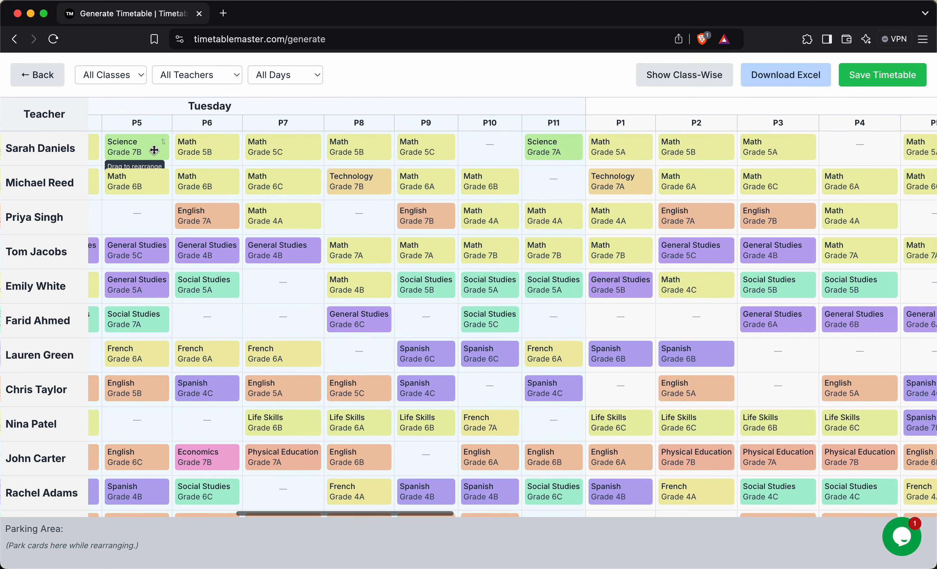
scroll(123, 159, left, 8)
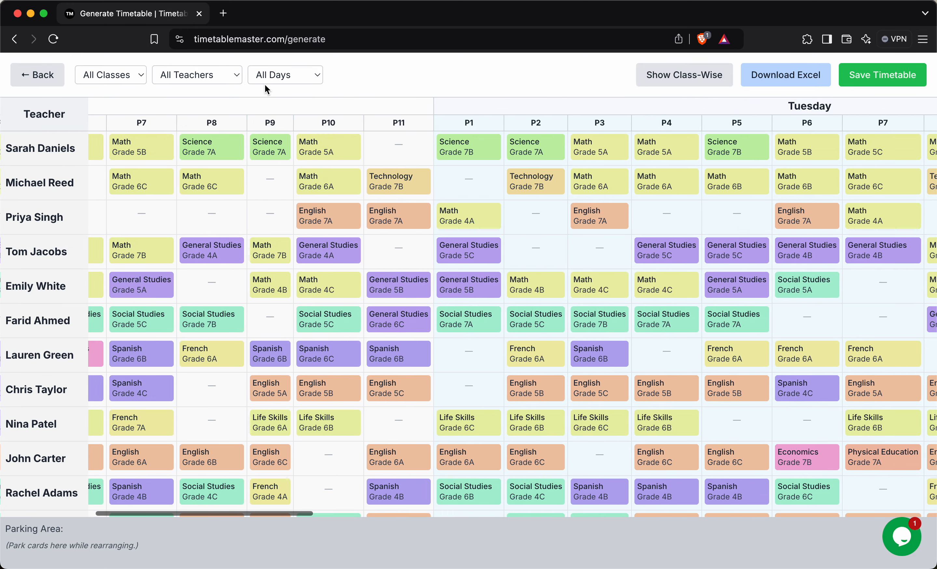
Step: Filter the teacher-wise timetable by day, viewing Monday, Tuesday and Wednesday in turn
click(264, 79)
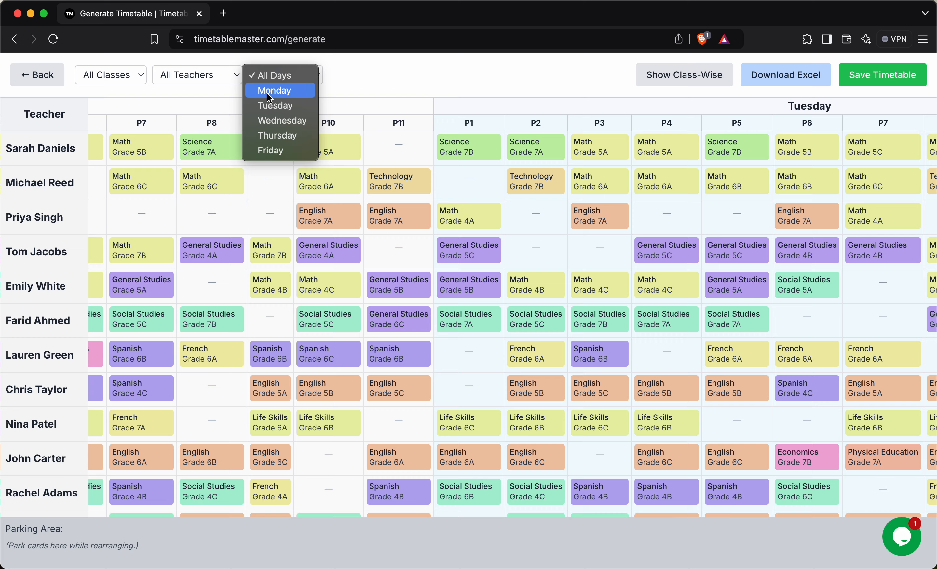
click(267, 94)
click(277, 78)
click(278, 91)
click(279, 77)
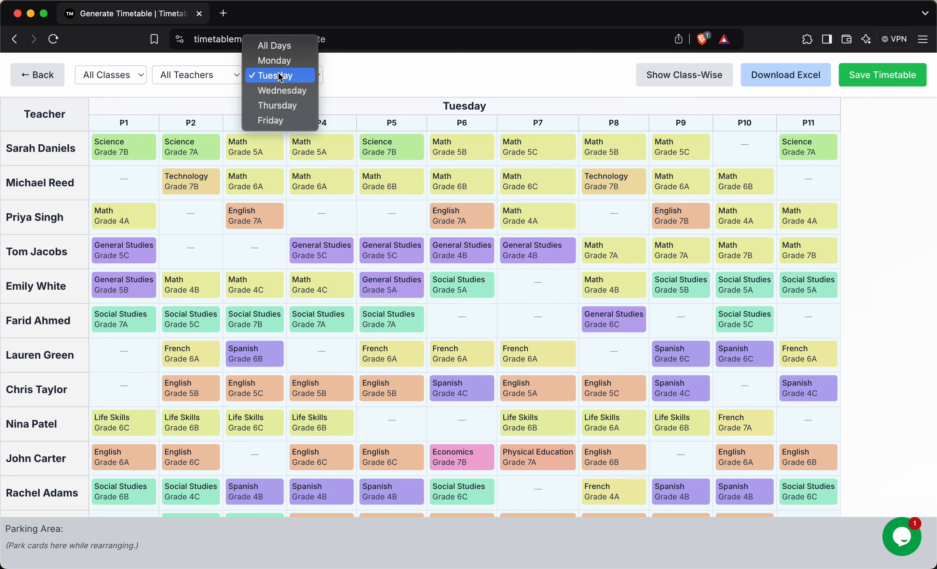
click(475, 236)
key(Down)
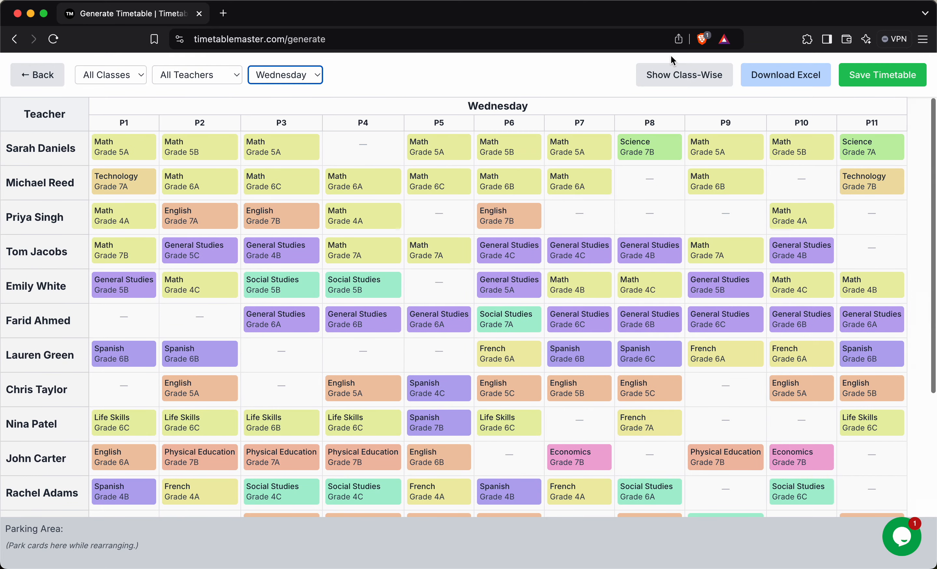
Step: Switch back to the class-wise view and examine all of Wednesday's periods
click(669, 77)
scroll(505, 255, right, 6)
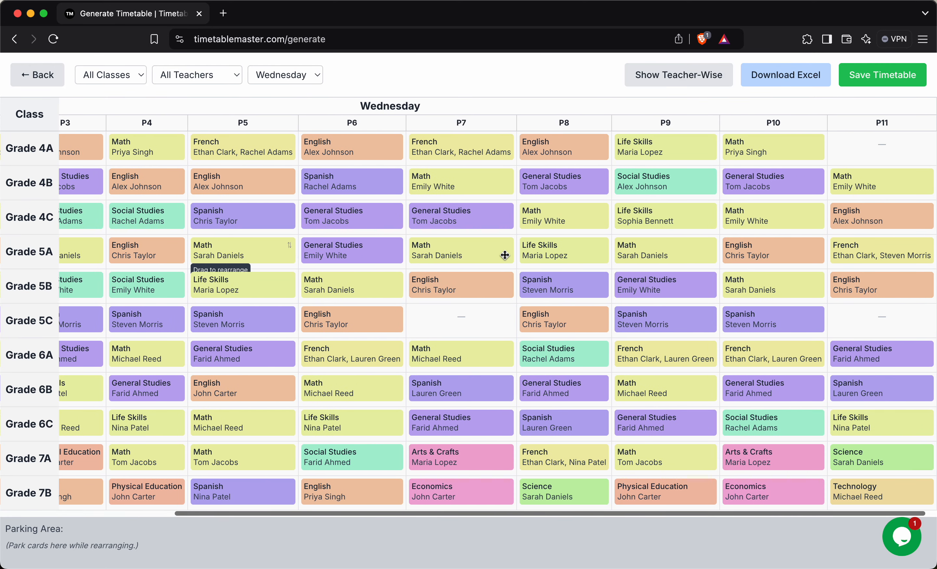
scroll(505, 255, left, 6)
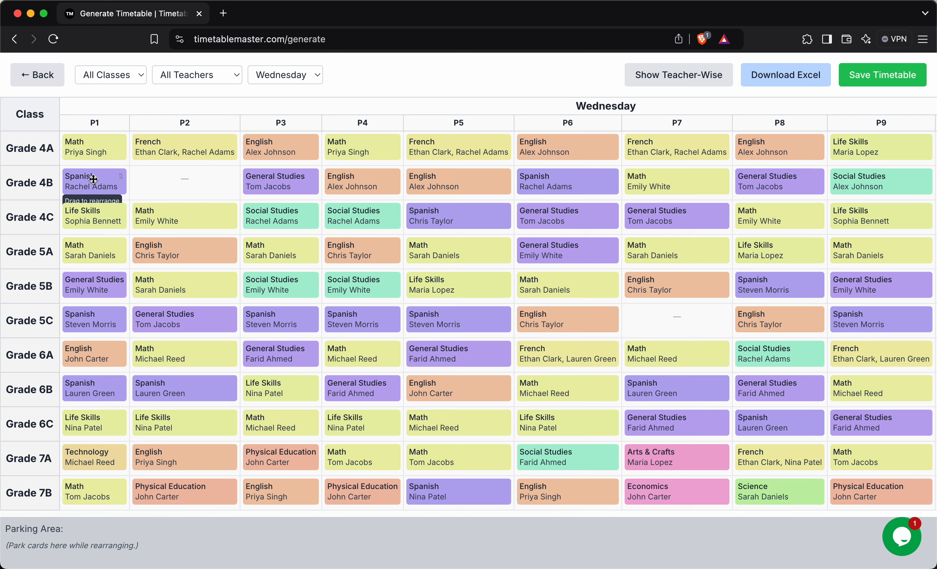
Step: Try to move Grade 4B's Wednesday Spanish lesson from P1 to the empty P2 slot, and dismiss the dialog
drag(93, 179, 90, 179)
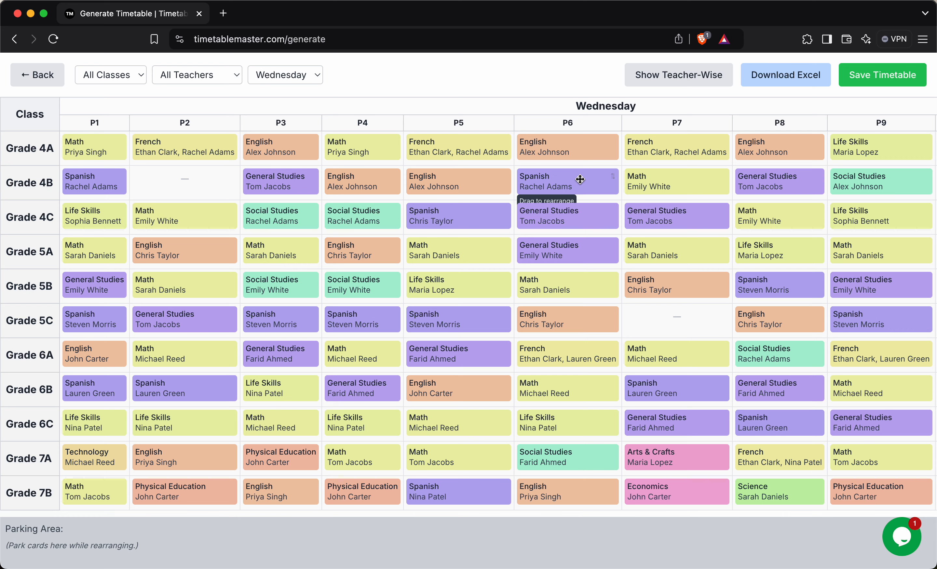
click(605, 178)
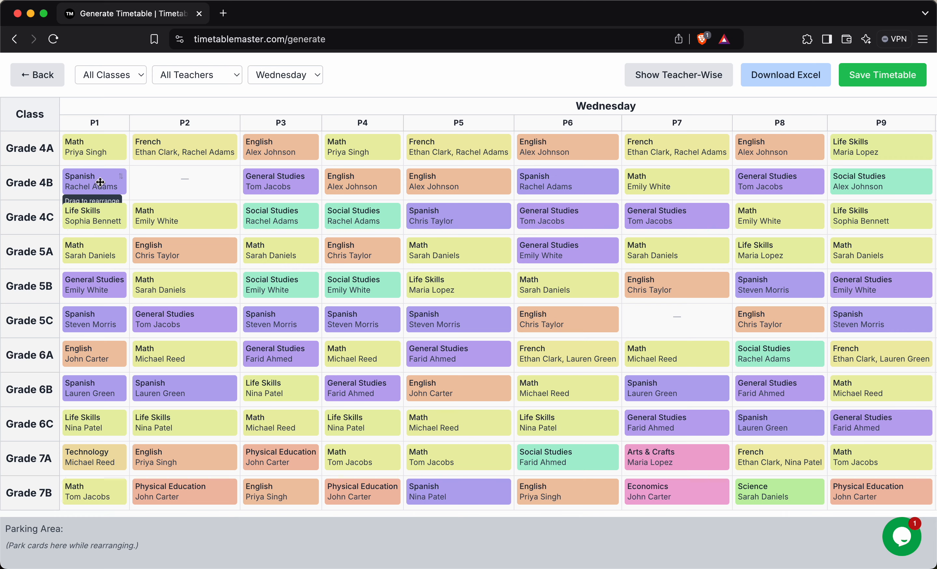
drag(100, 182, 180, 179)
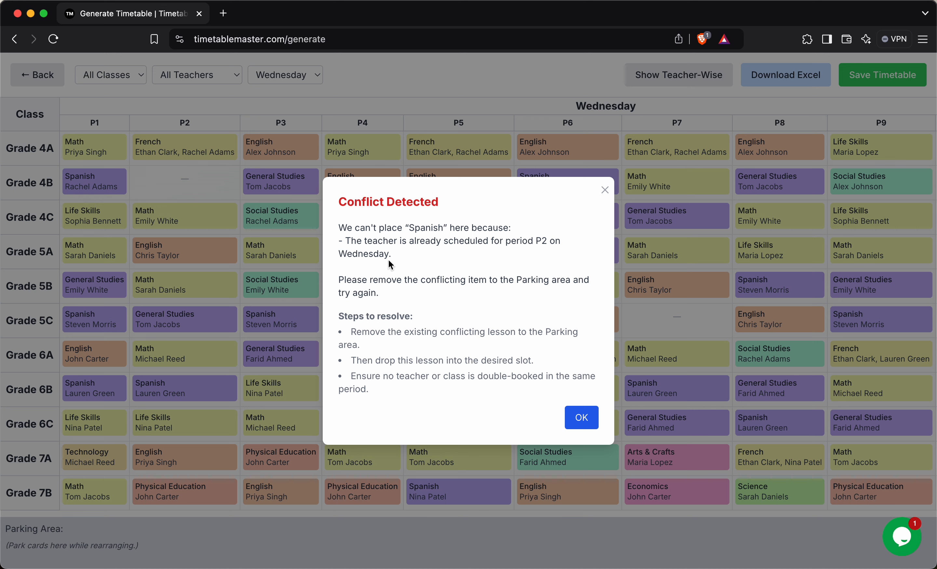
click(605, 195)
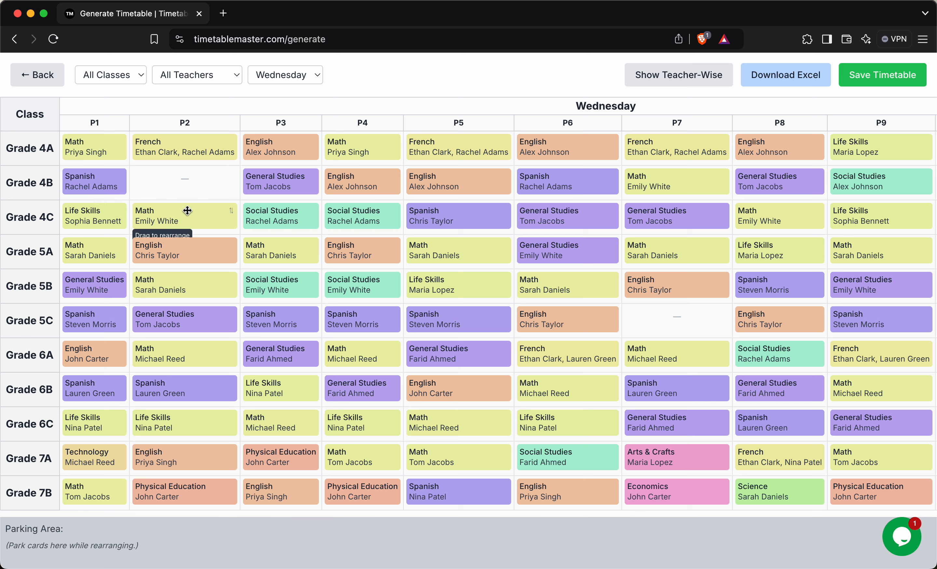
Step: Filter the timetable to Grade 4B's Spanish teacher and move Grade 4A's Wednesday P2 French lesson to the Parking Area
click(189, 78)
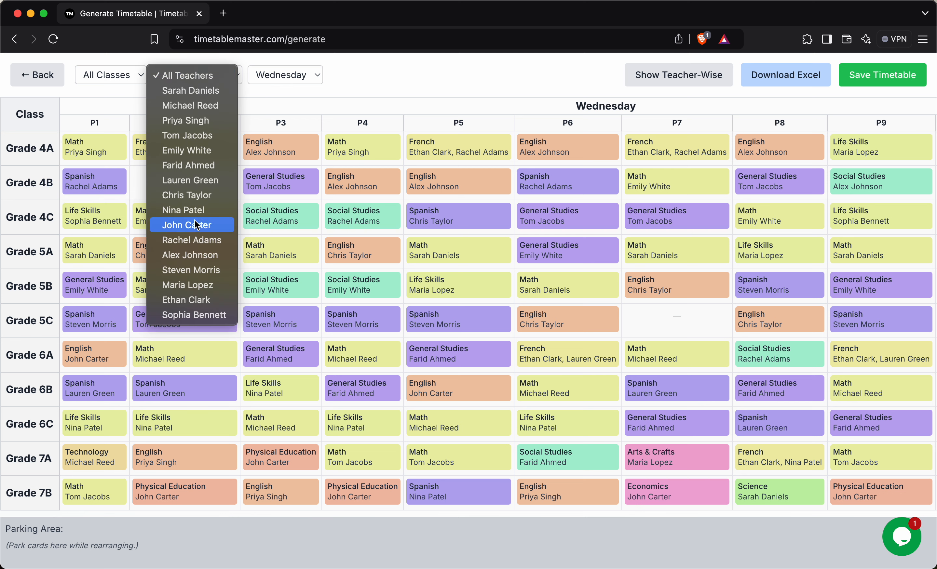
click(197, 240)
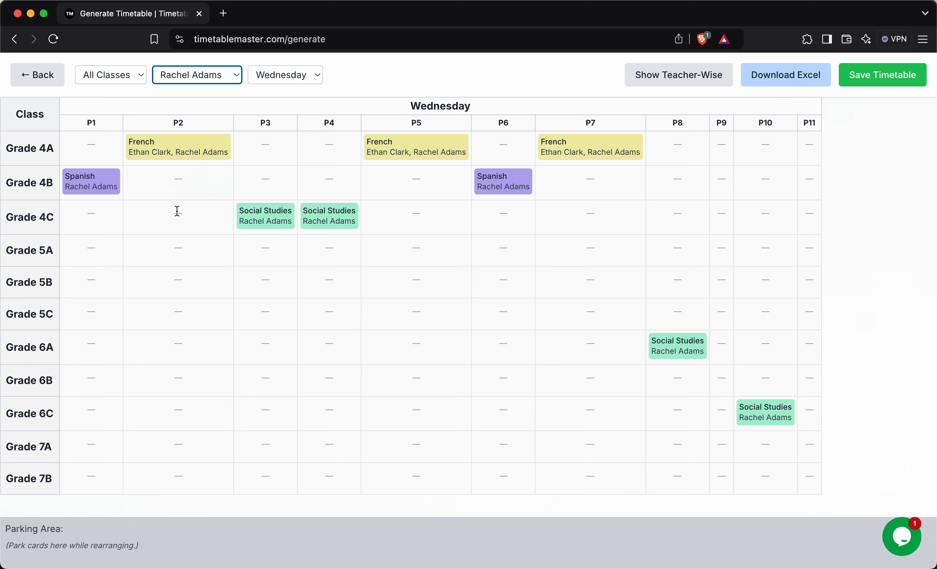
drag(178, 148, 108, 541)
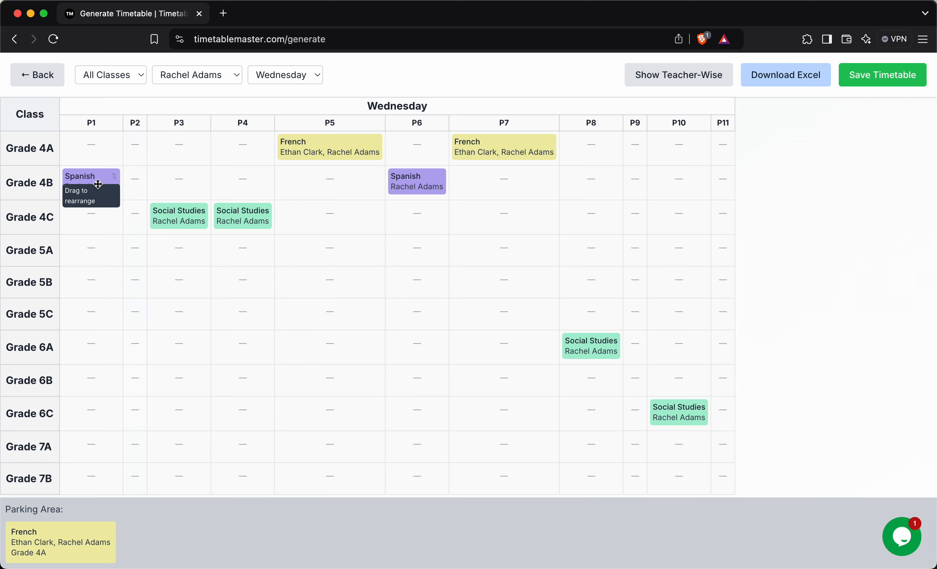
Step: Move Grade 4B's Wednesday Spanish lesson from P1 to P2, and try to place the parked French lesson in Grade 4A's P2
drag(98, 184, 136, 185)
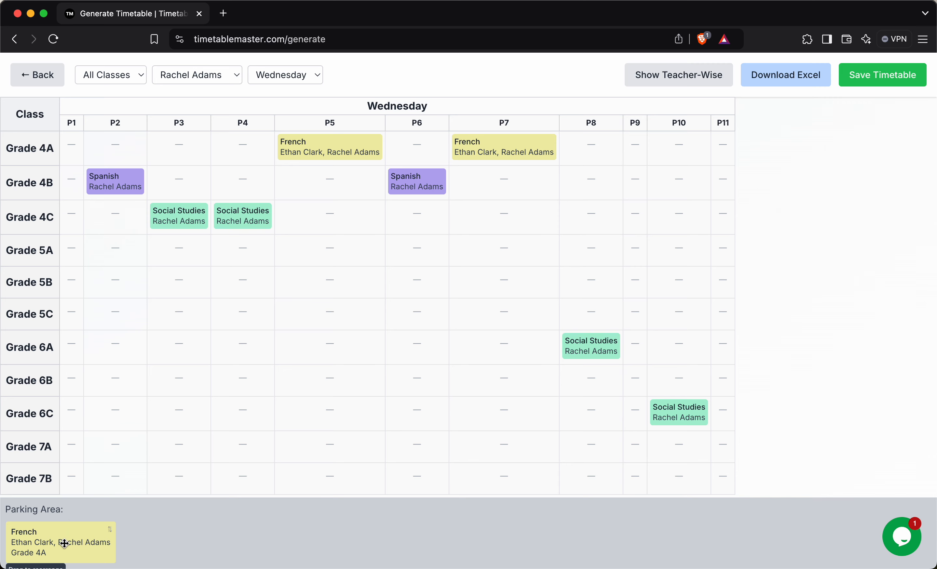
drag(64, 544, 116, 147)
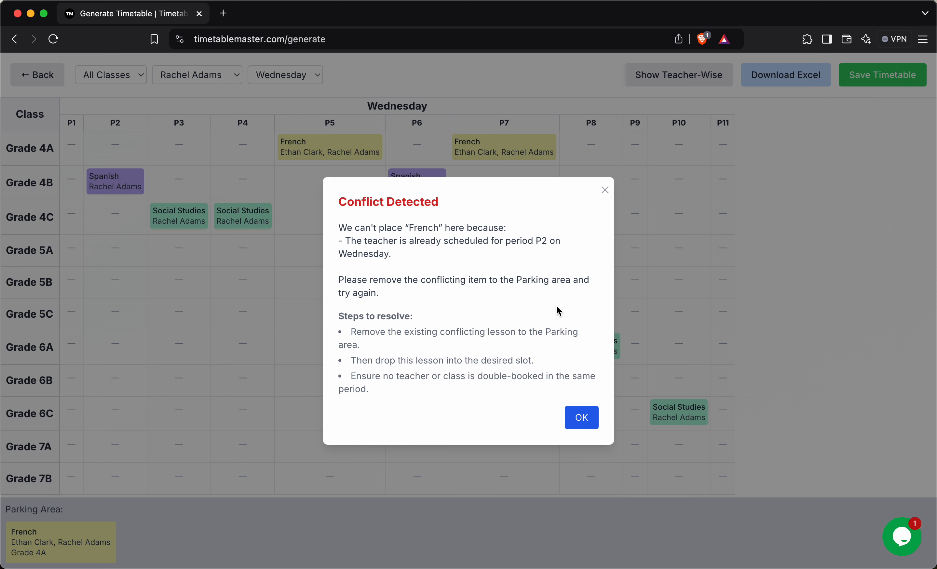
click(606, 191)
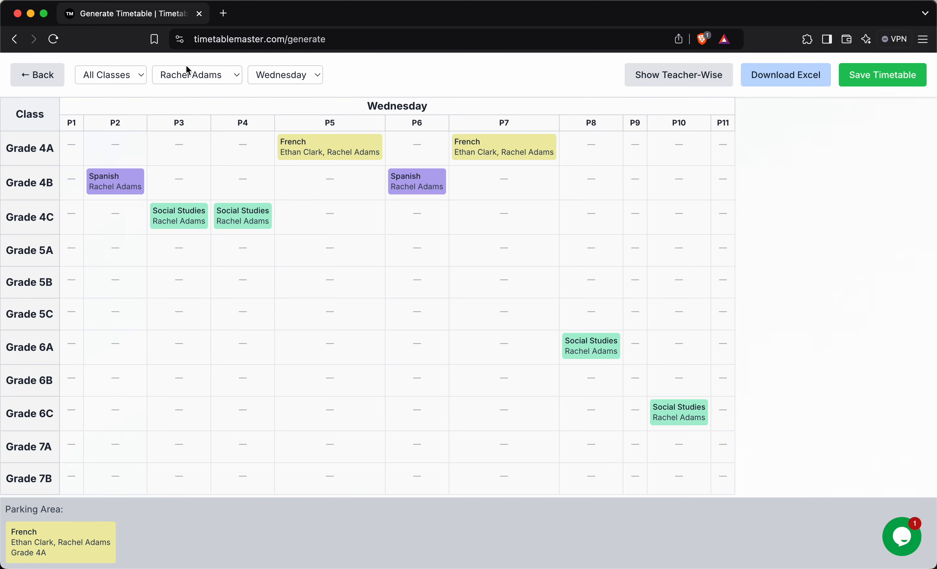
Step: Reset the day and teacher filters to All Days and All Teachers
click(276, 75)
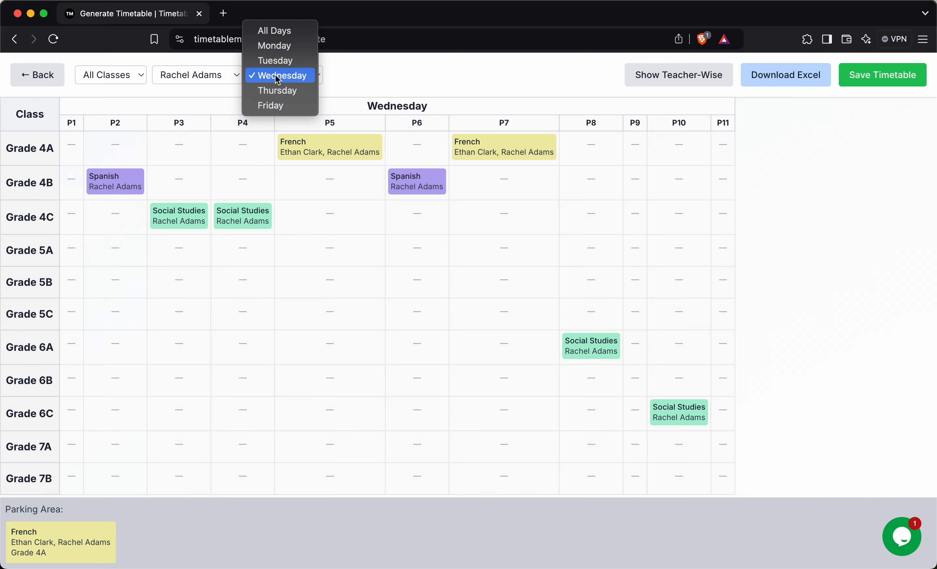
click(279, 30)
click(171, 80)
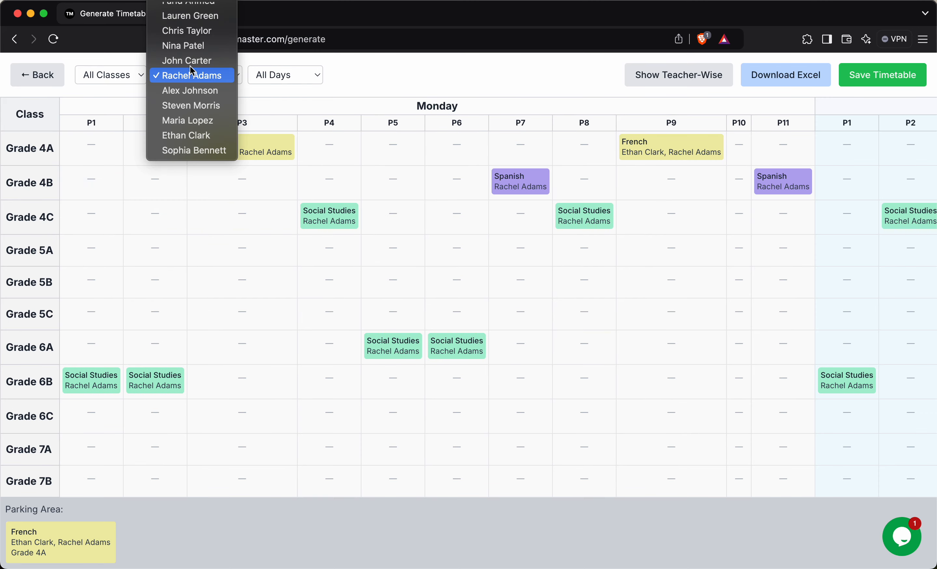
scroll(189, 39, up, 4)
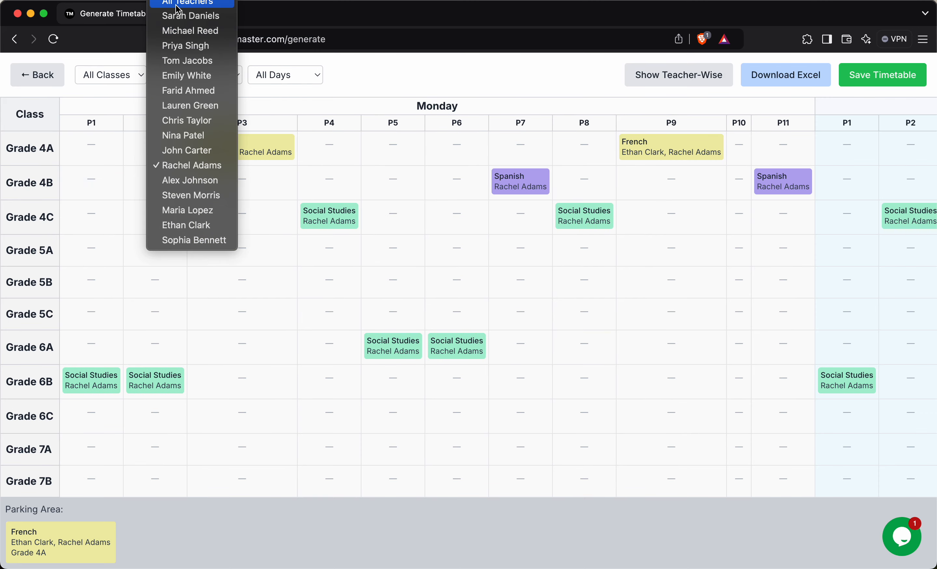
click(187, 4)
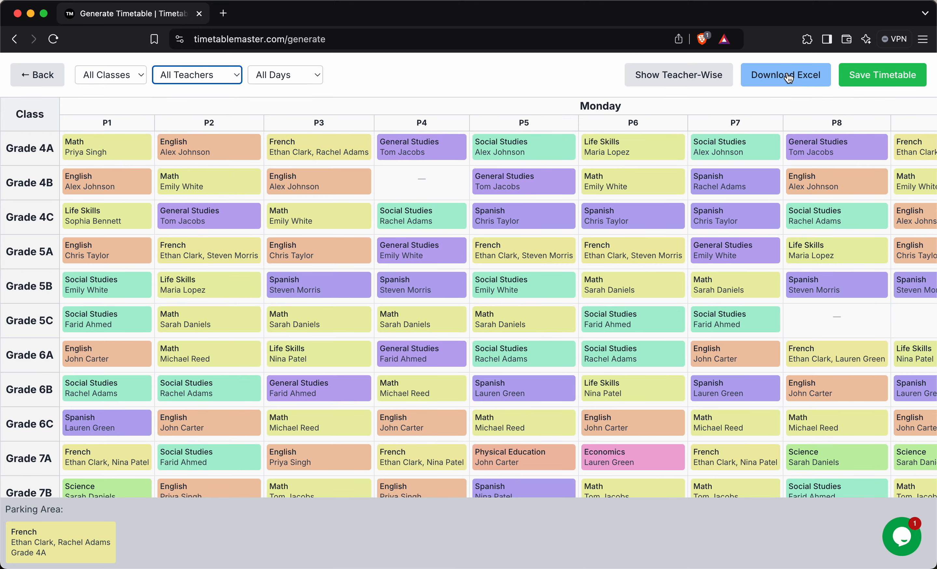
Step: Try to save the timetable, and close the Save Timetable dialog
click(873, 77)
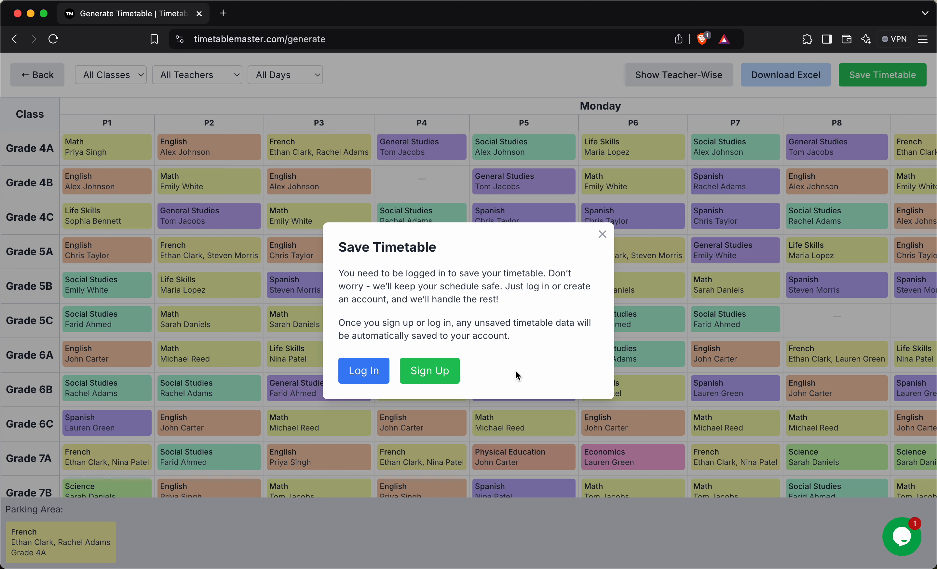
click(602, 235)
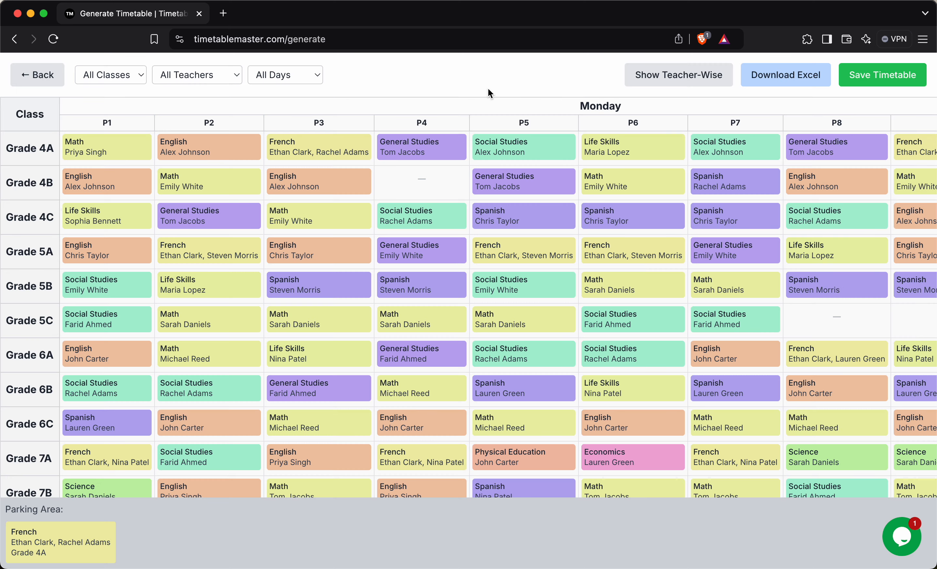